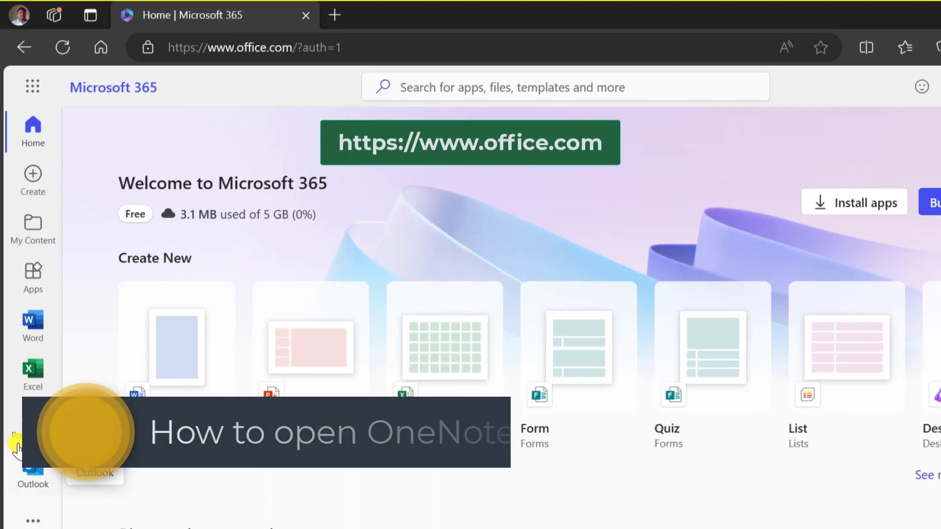
Launch OneNote from the Microsoft 365 app launcher into a new browser tab
click(33, 90)
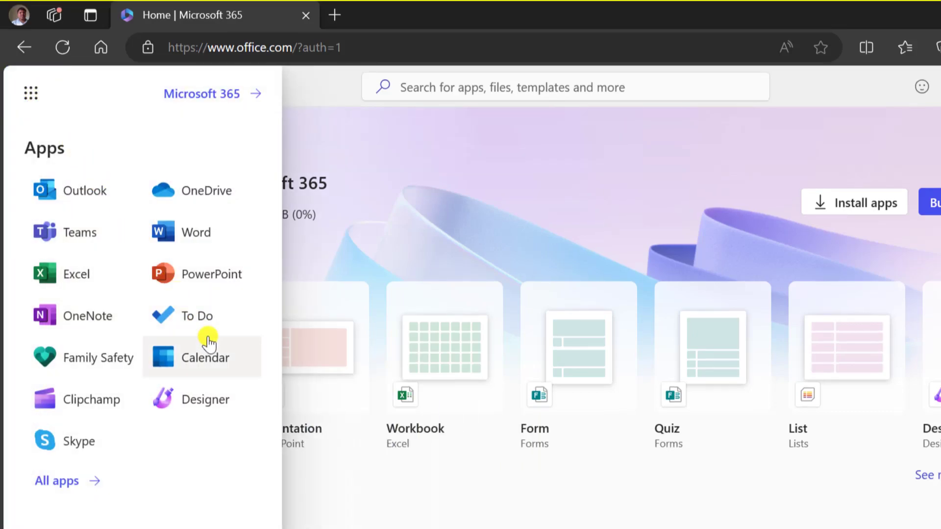
click(77, 324)
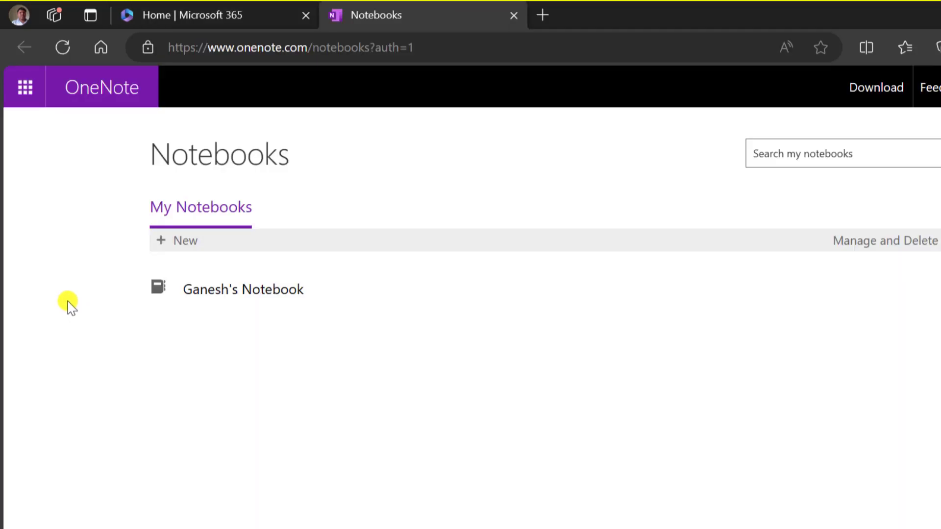
Open the existing notebook and switch it to the OneNote desktop app via Editing > Open in Desktop App
click(231, 290)
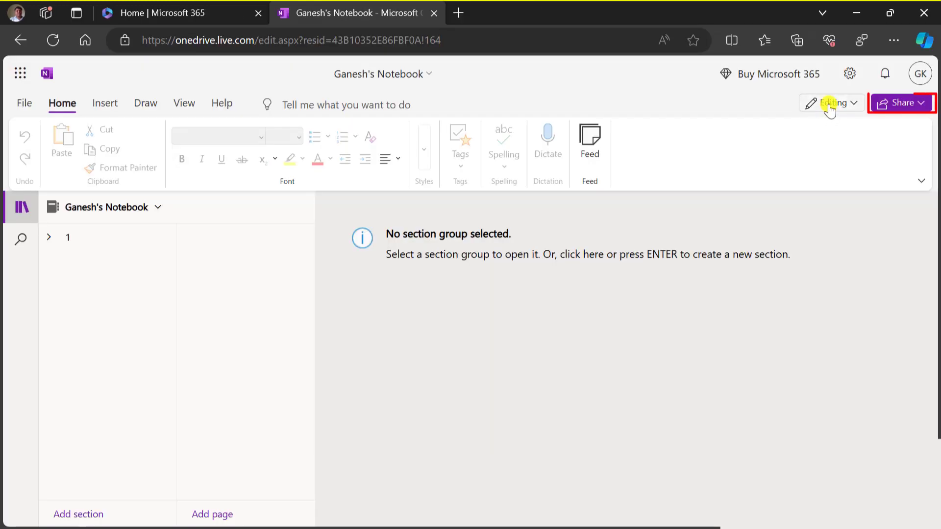
click(832, 104)
click(786, 206)
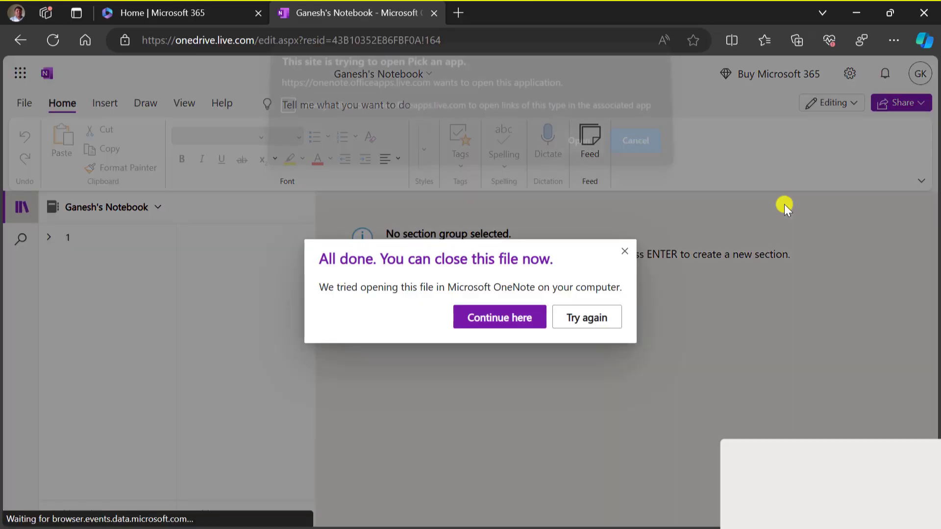
click(578, 149)
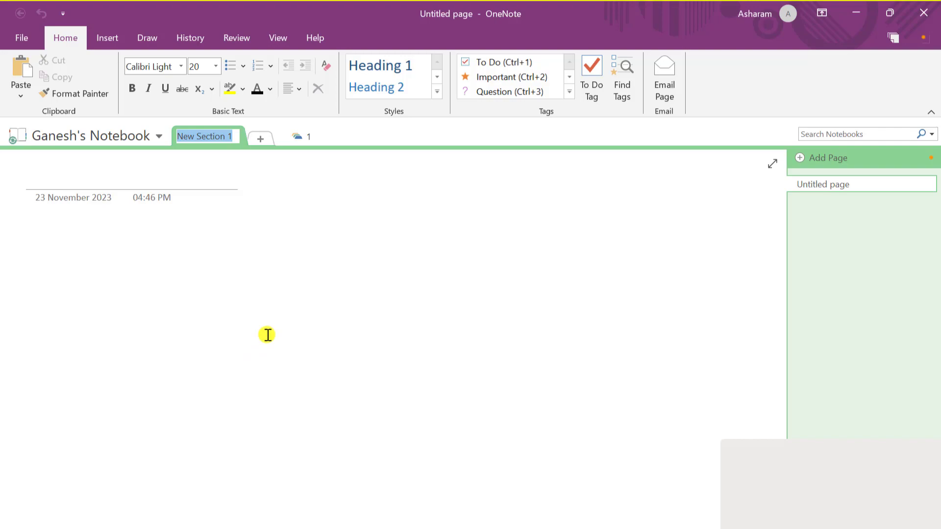
key(super)
text(on)
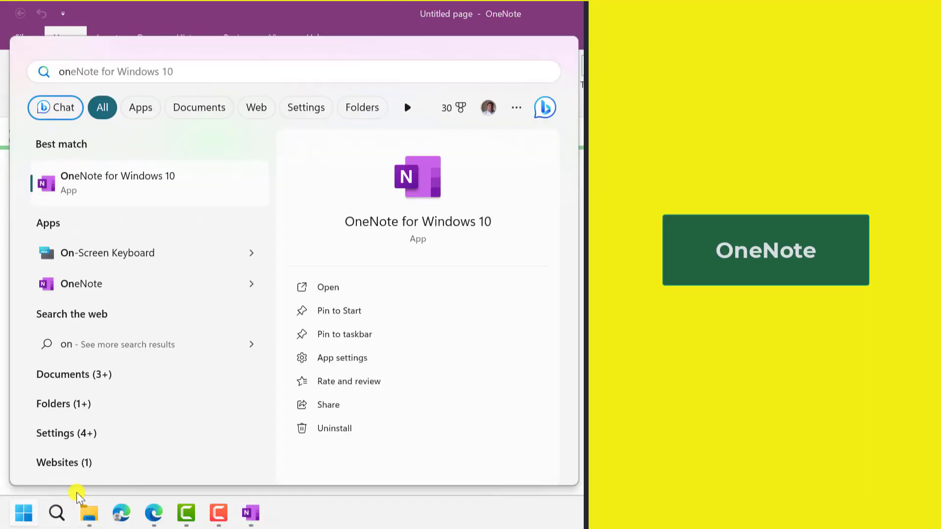
text(enote)
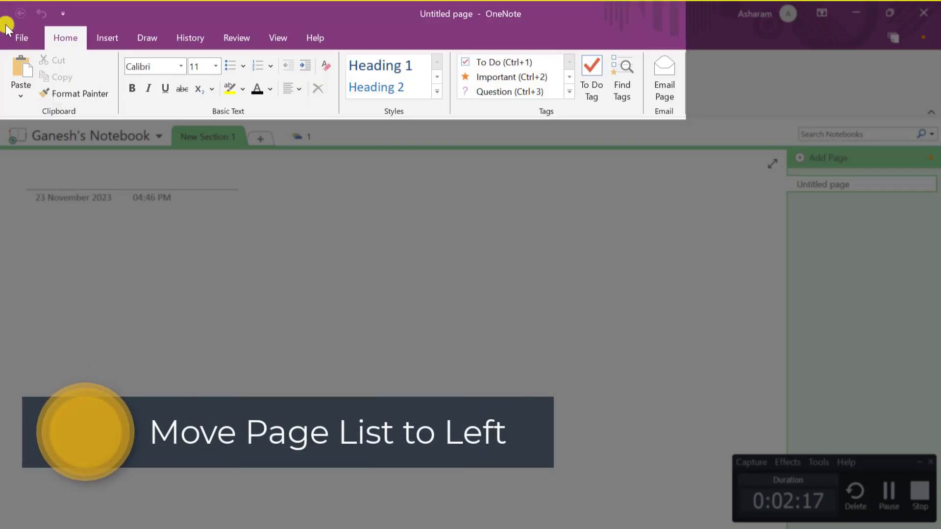
Turn on 'Move page list to the left' in OneNote's Display options
click(13, 36)
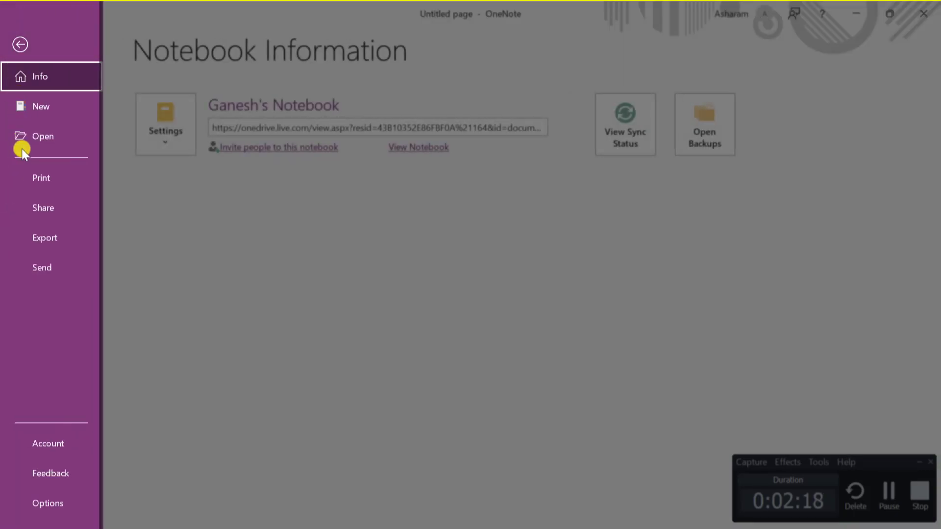
click(51, 501)
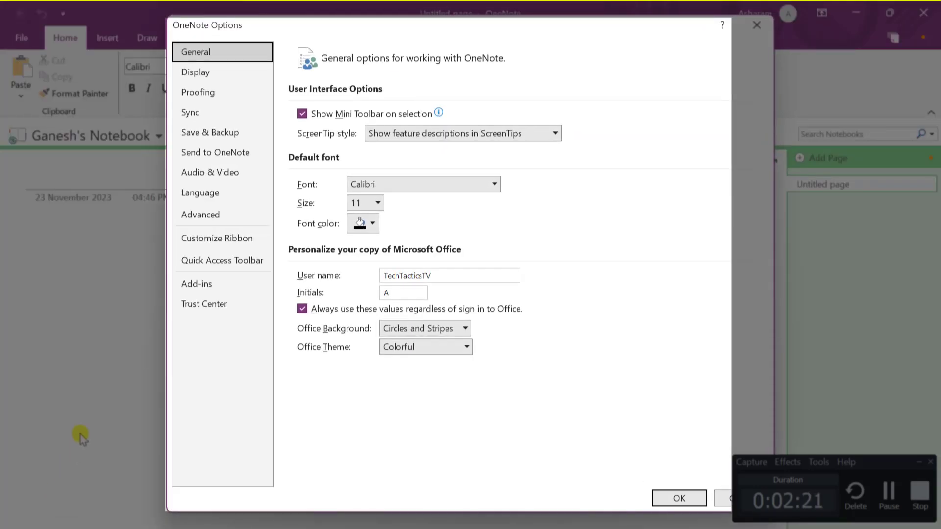
click(230, 72)
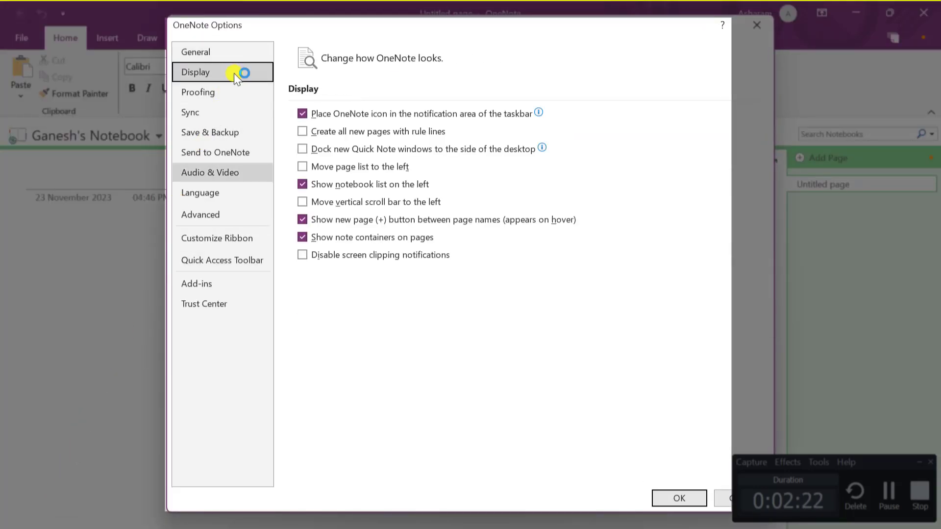
click(348, 169)
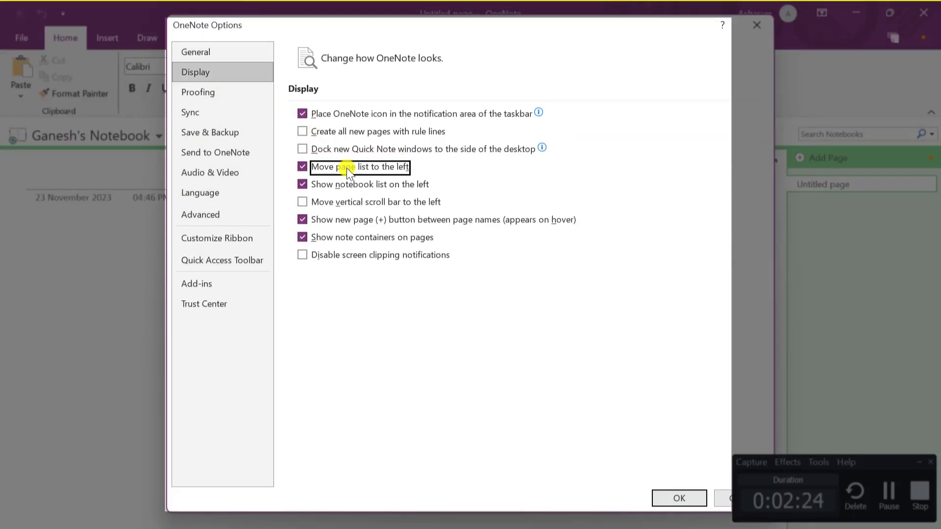
click(678, 498)
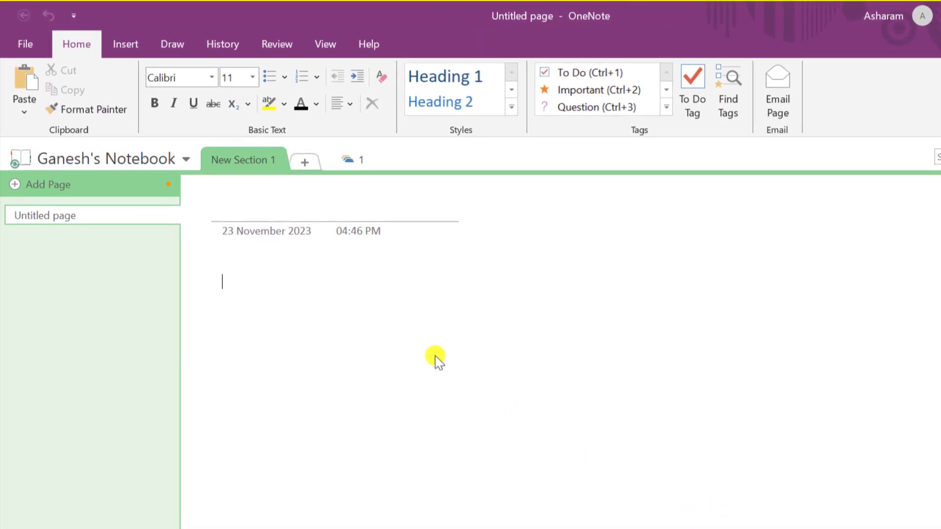
Rename the notebook's display name to 'Sales' through its Properties
click(120, 158)
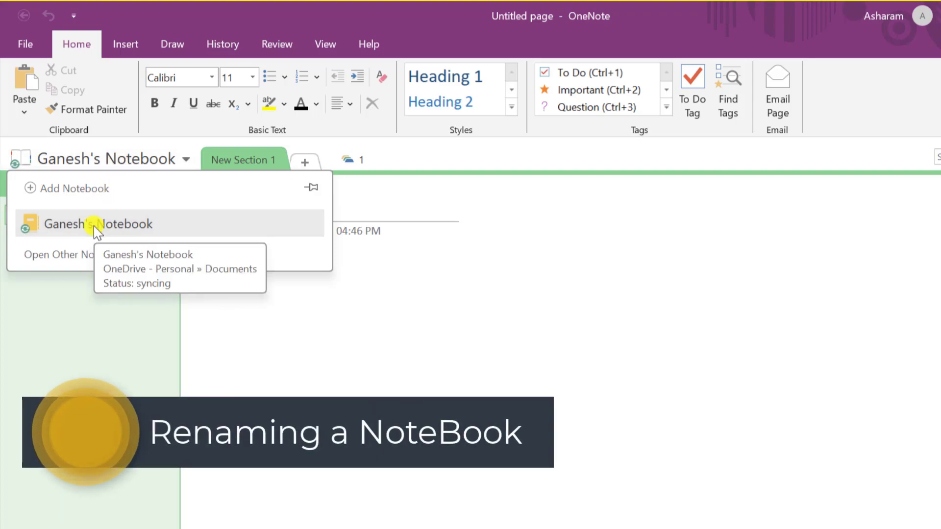
right_click(95, 229)
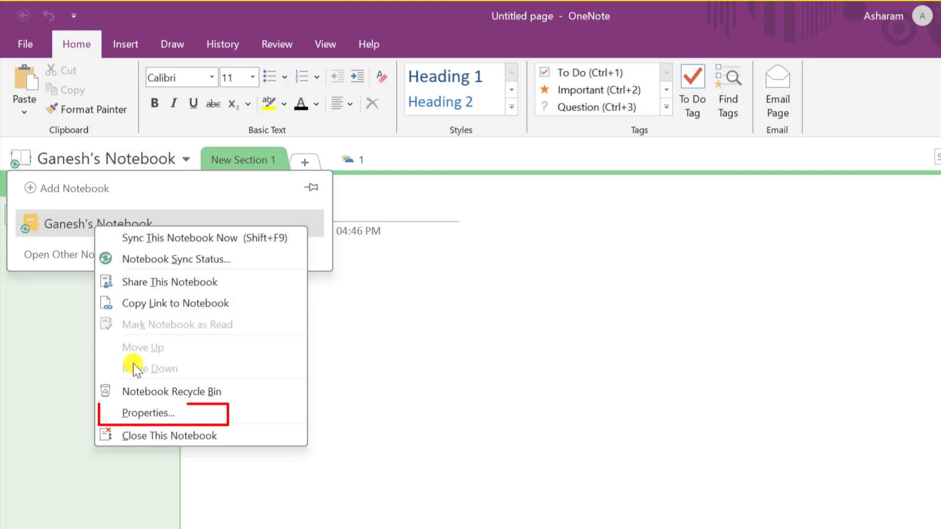
click(148, 413)
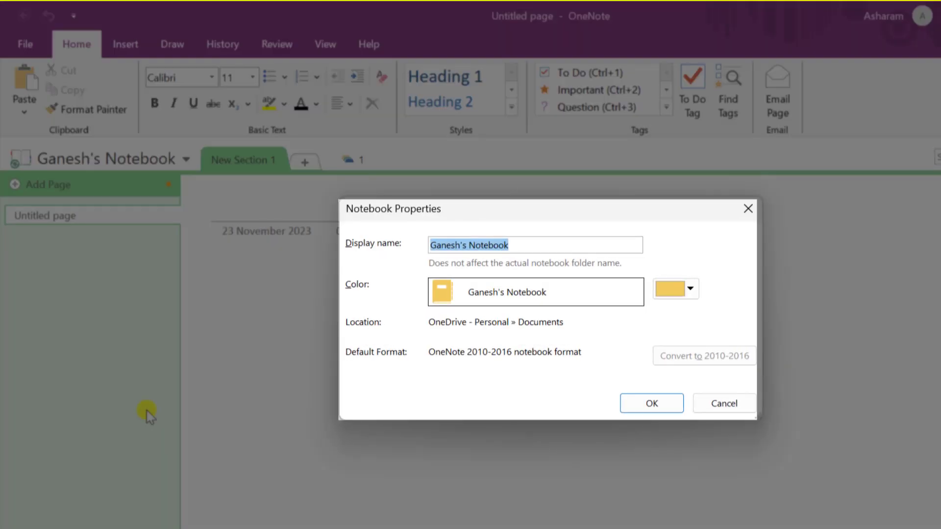
text(Sales)
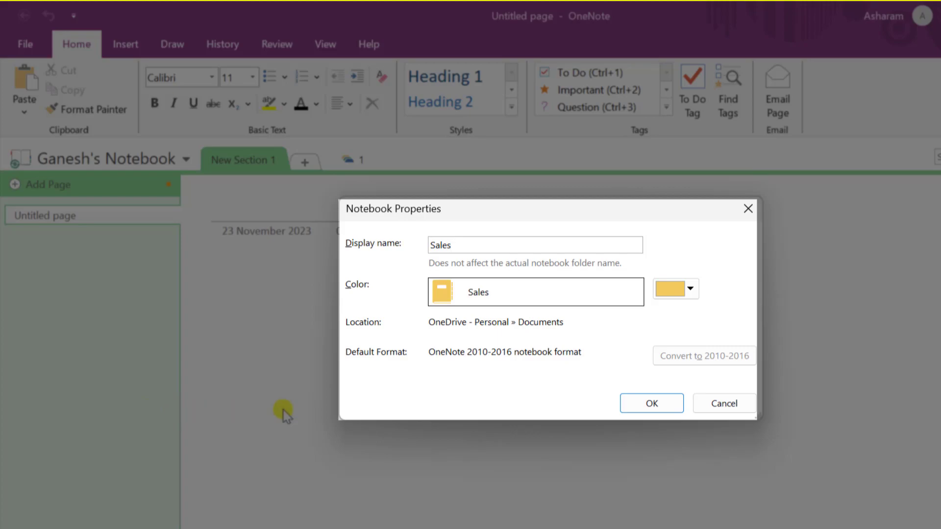
click(652, 403)
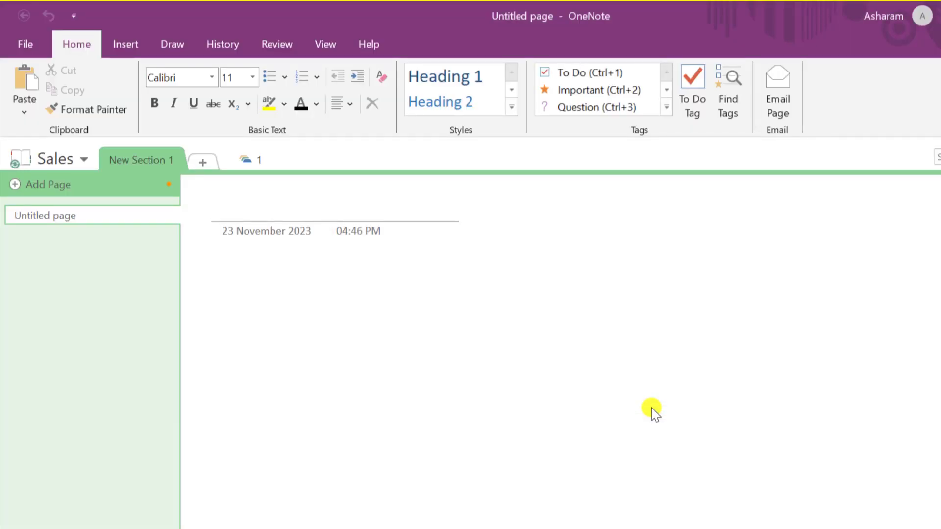
Dock the notebooks list as a left pane and show the Notebook Information view
click(83, 159)
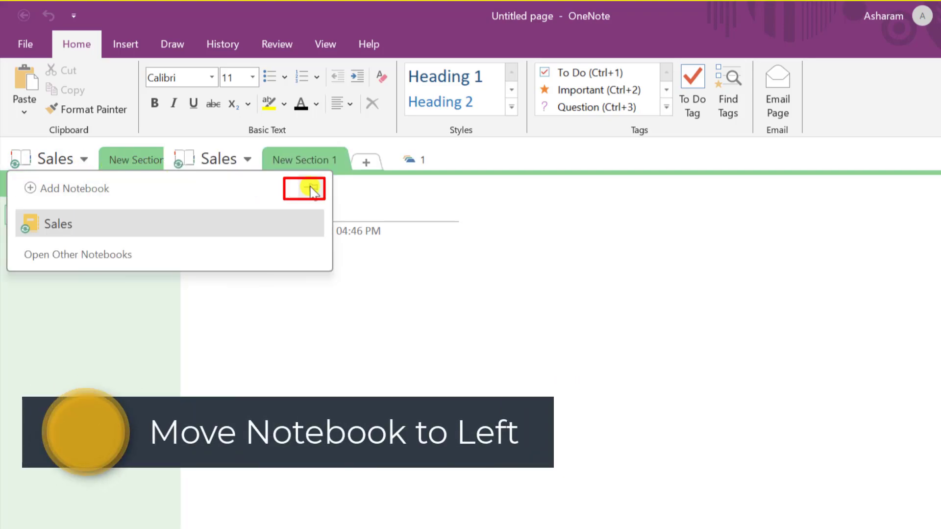
click(311, 187)
click(26, 43)
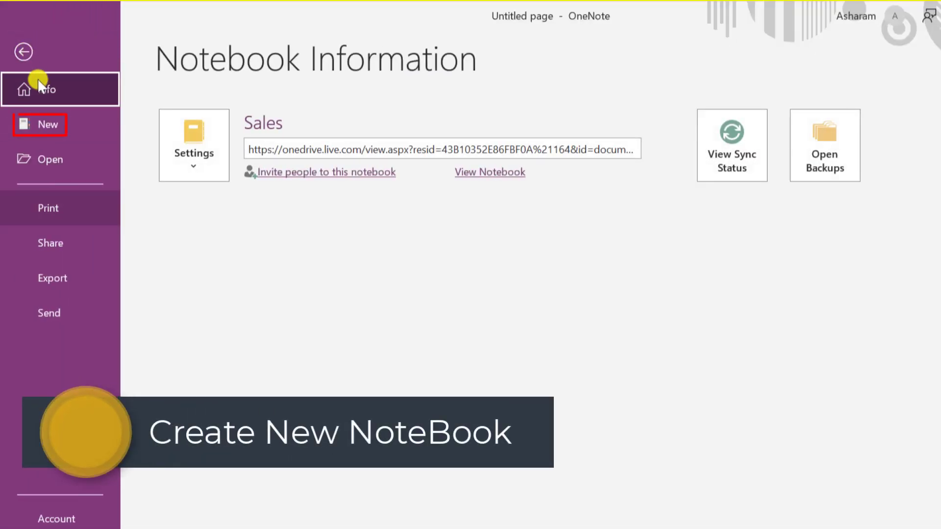
Create a OneDrive notebook named 'Marketing', fixing the name's typo, and skip sharing it
click(51, 126)
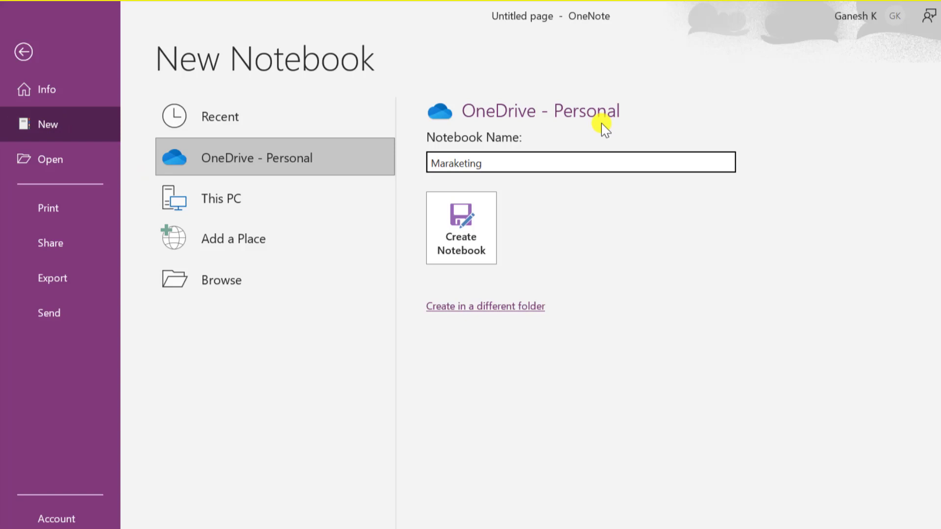
click(450, 163)
key(BackSpace)
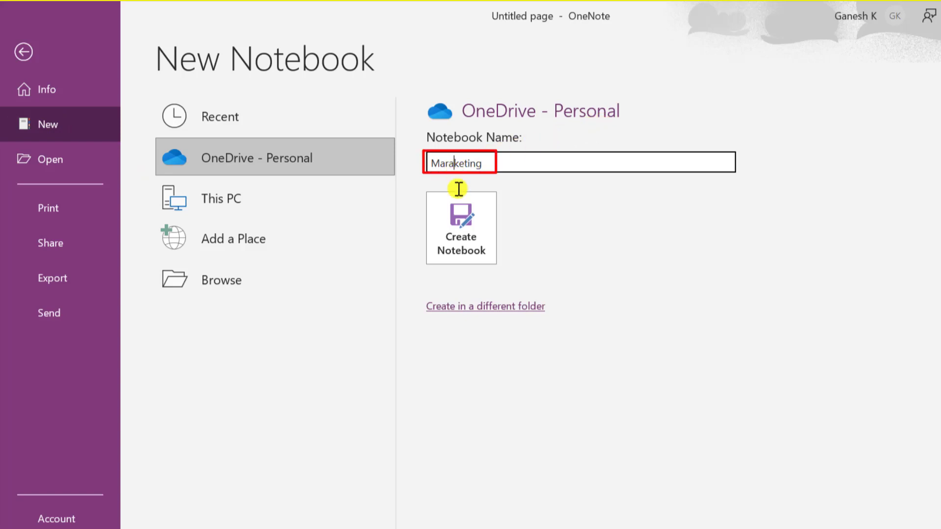
click(464, 230)
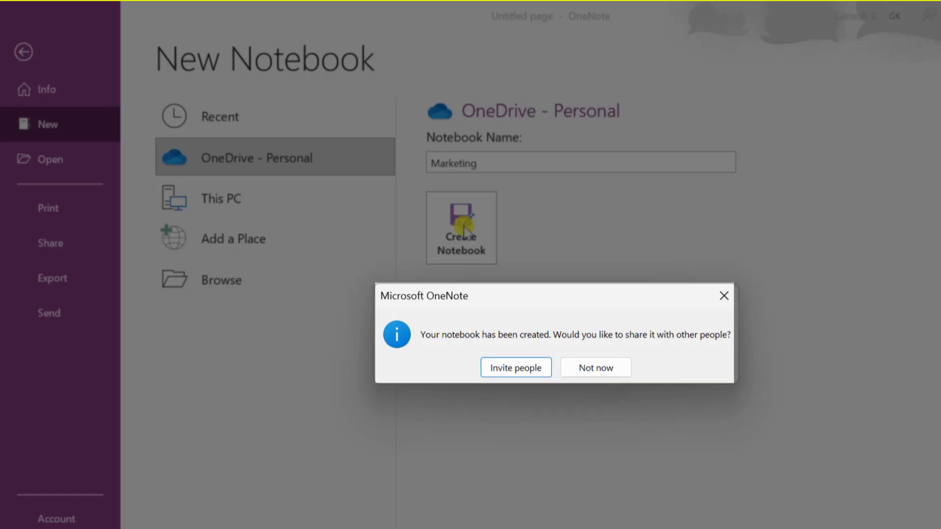
click(606, 373)
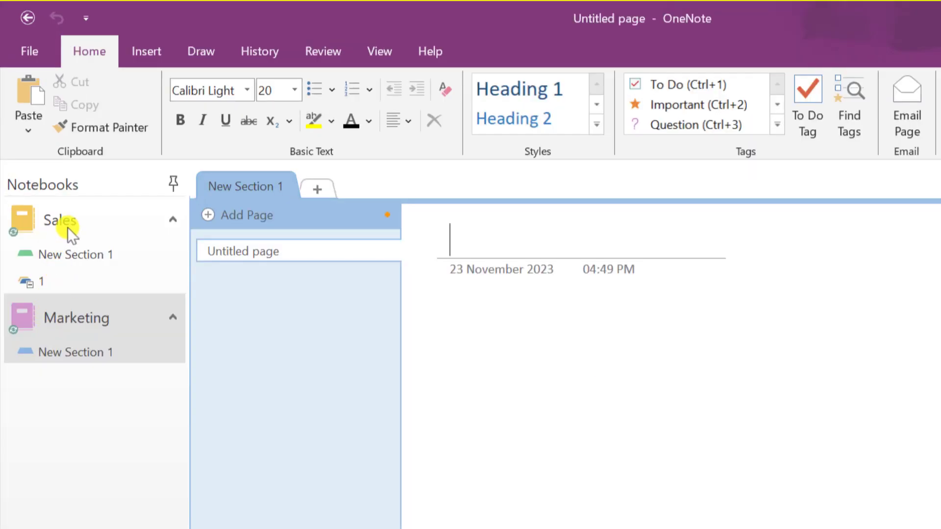
Collapse the Sales notebook and rename Marketing's first section to 'Social Media'
click(68, 226)
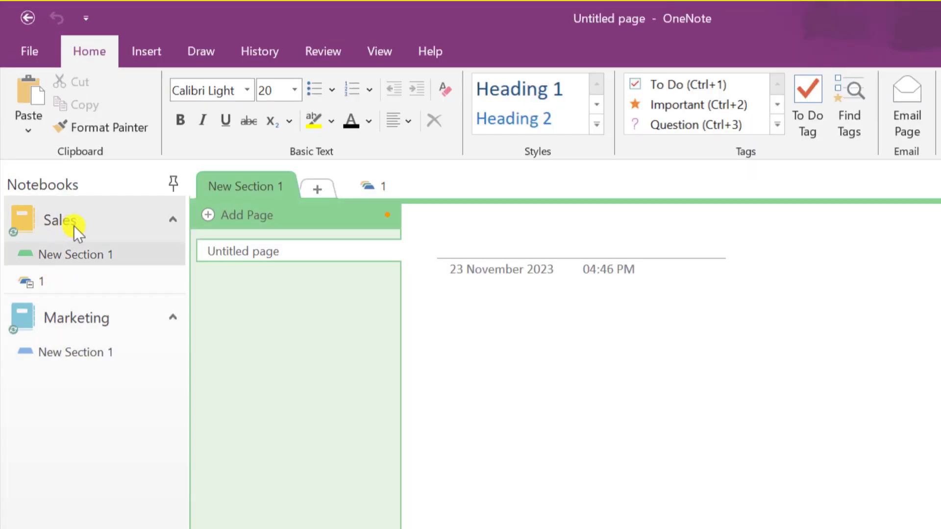
click(178, 219)
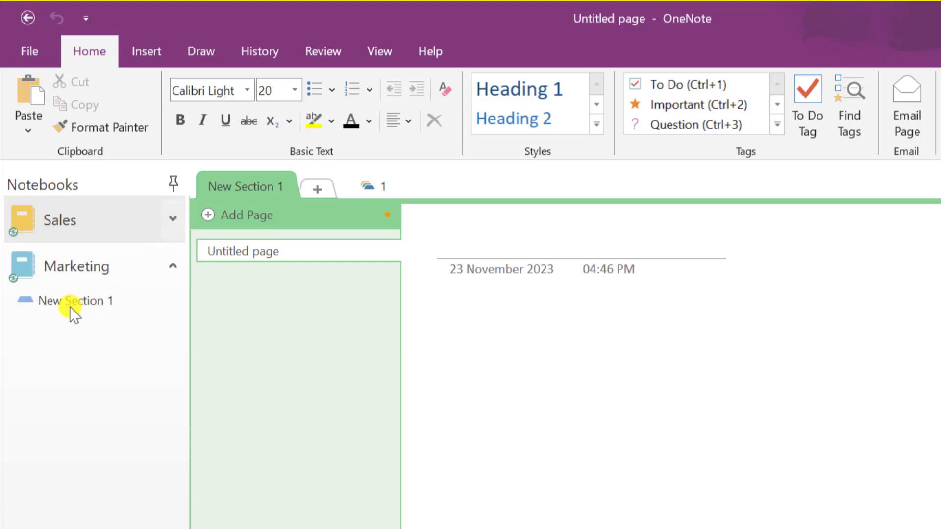
right_click(69, 301)
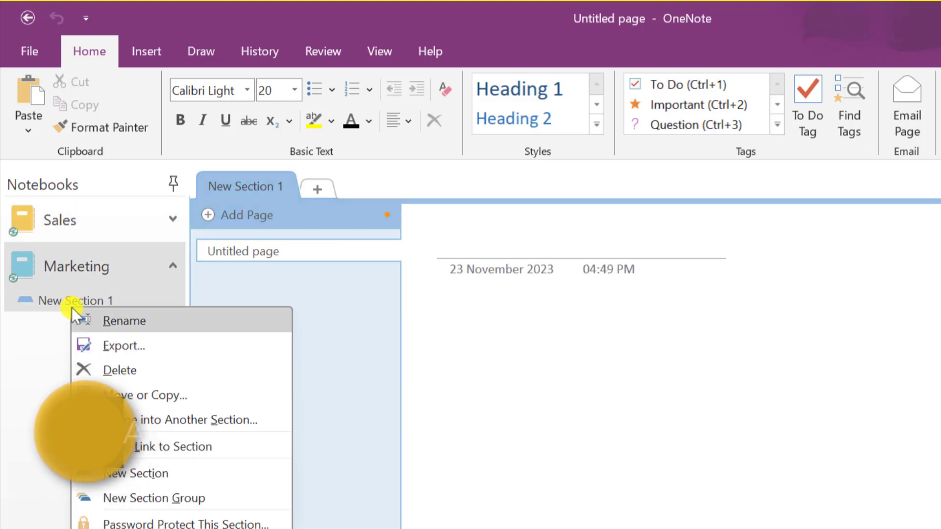
click(117, 321)
text(Social Media)
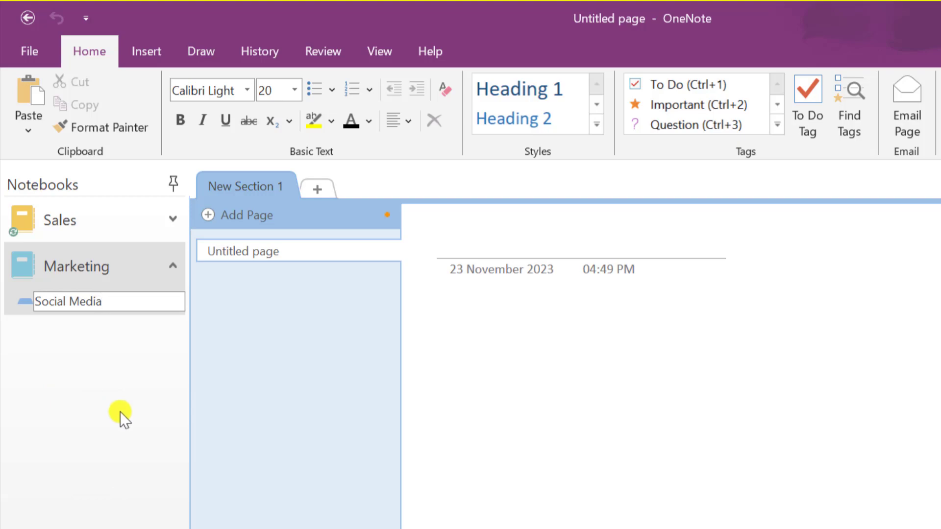
key(Return)
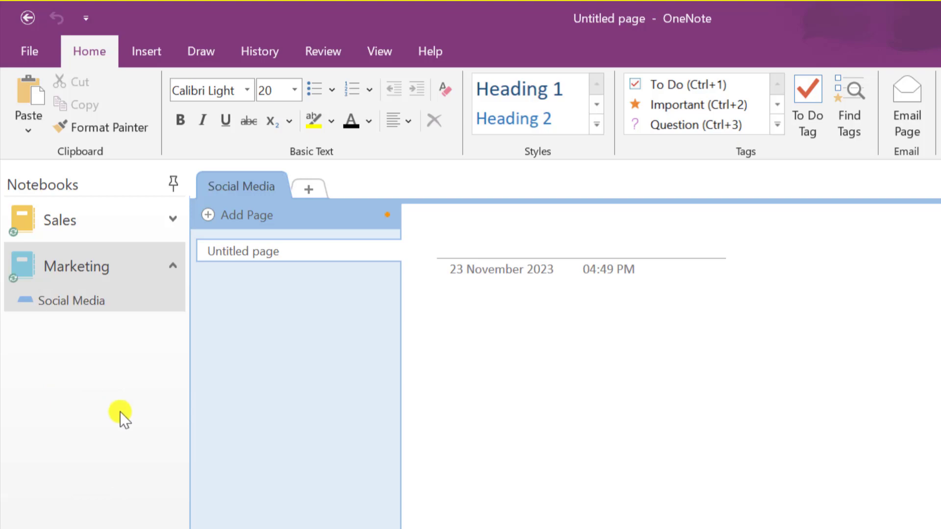
Add a second Marketing section named 'SEO', then return to Social Media
right_click(100, 400)
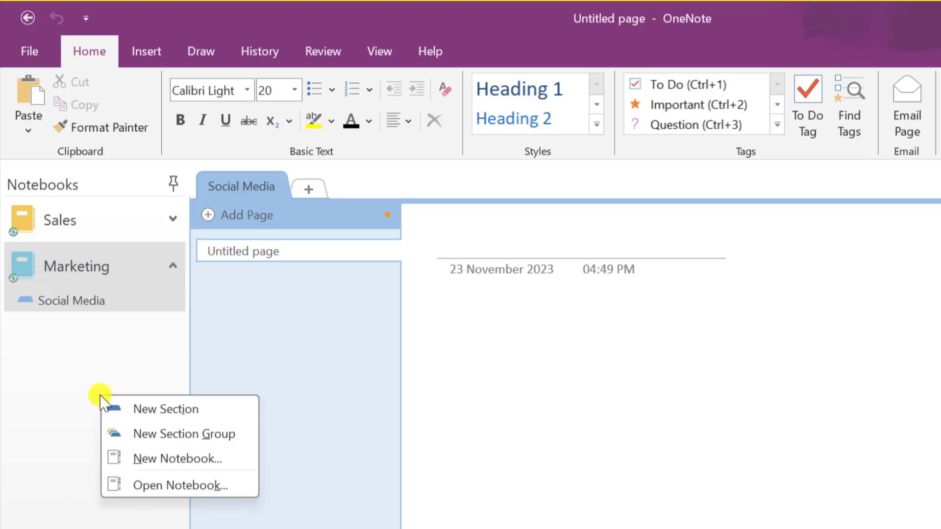
click(131, 411)
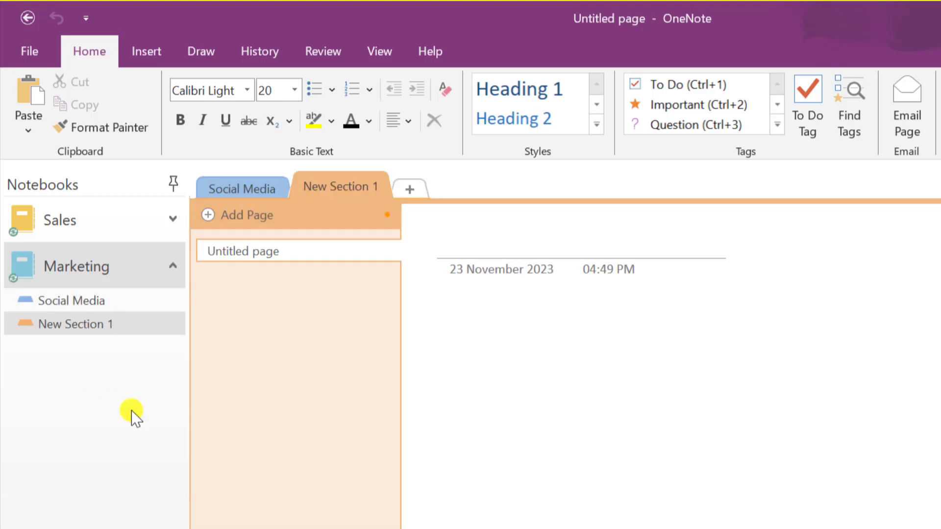
right_click(85, 327)
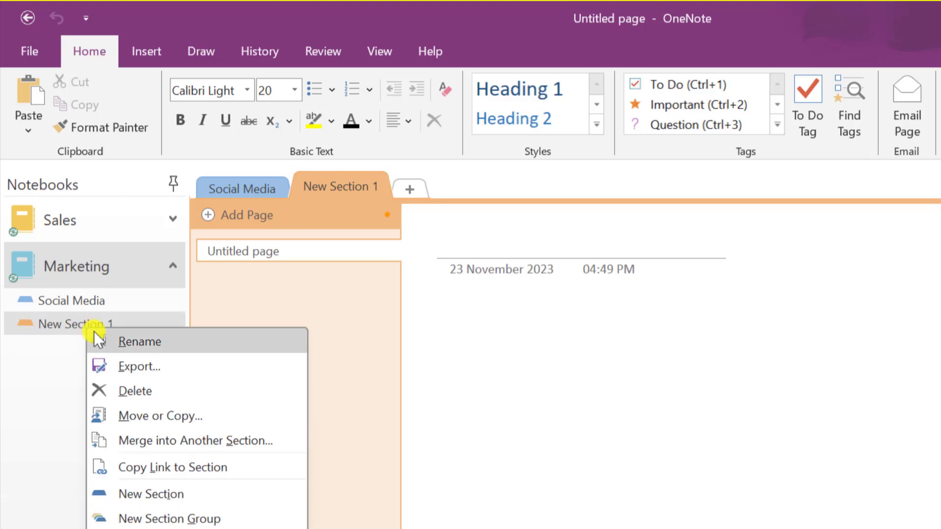
click(94, 331)
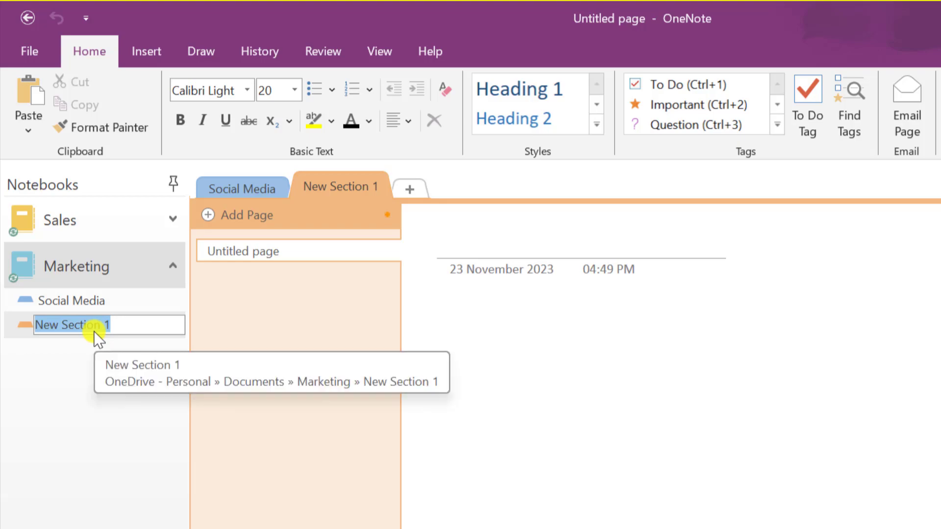
text(SEO)
key(Return)
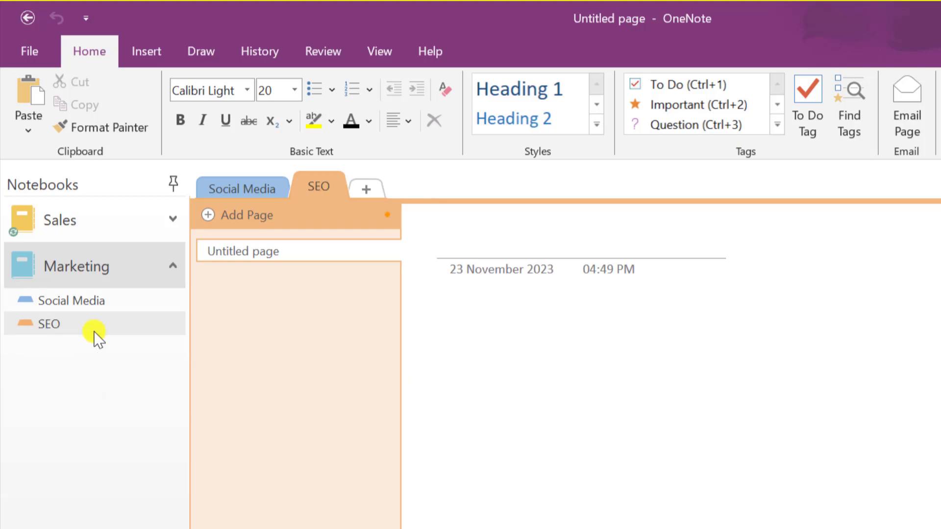
click(112, 301)
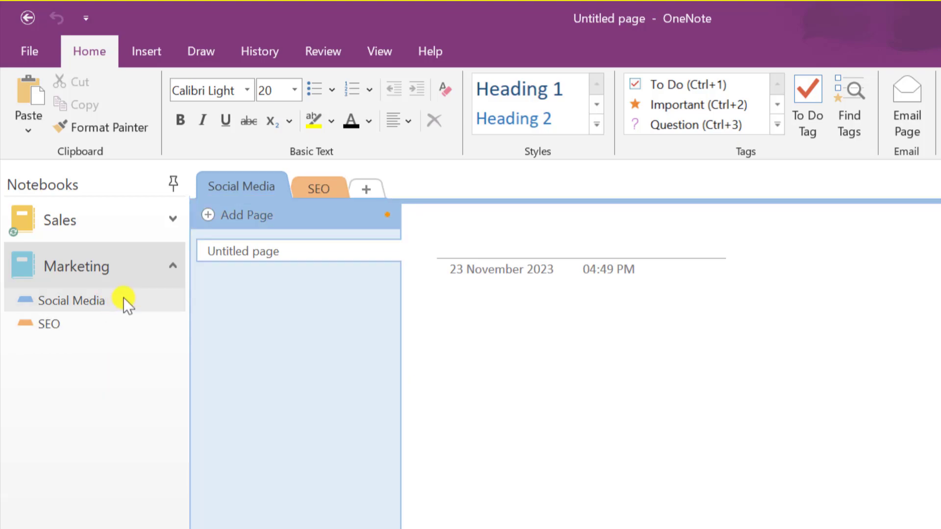
Title the untitled page 'Youtube' and add a second page titled 'Linkedin'
click(255, 250)
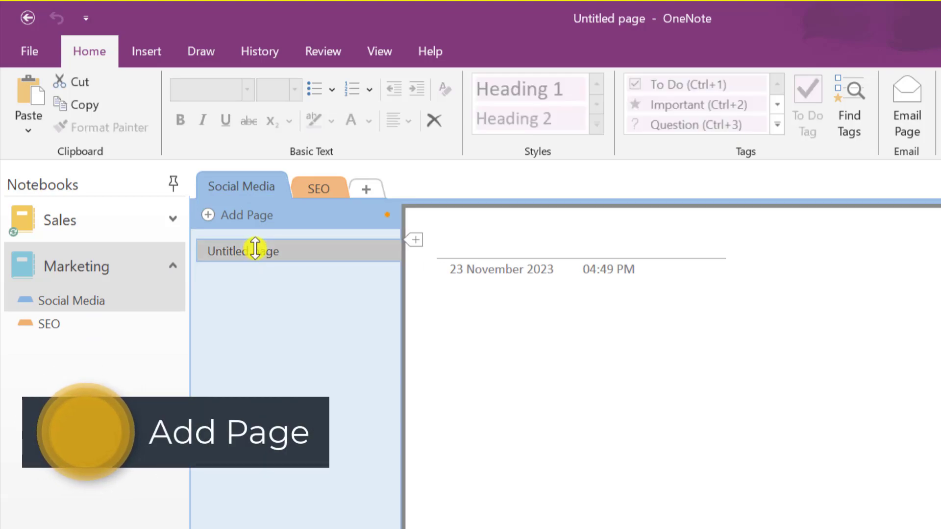
click(473, 247)
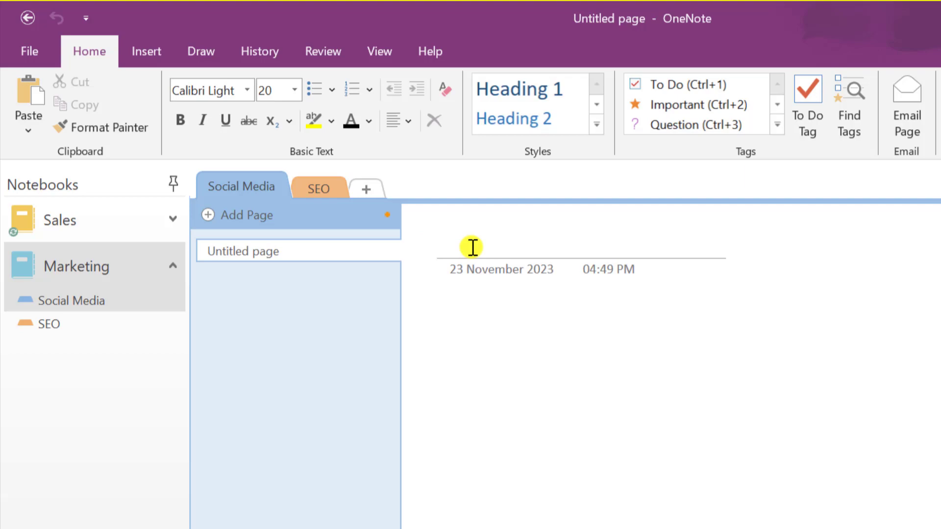
text(Youtub)
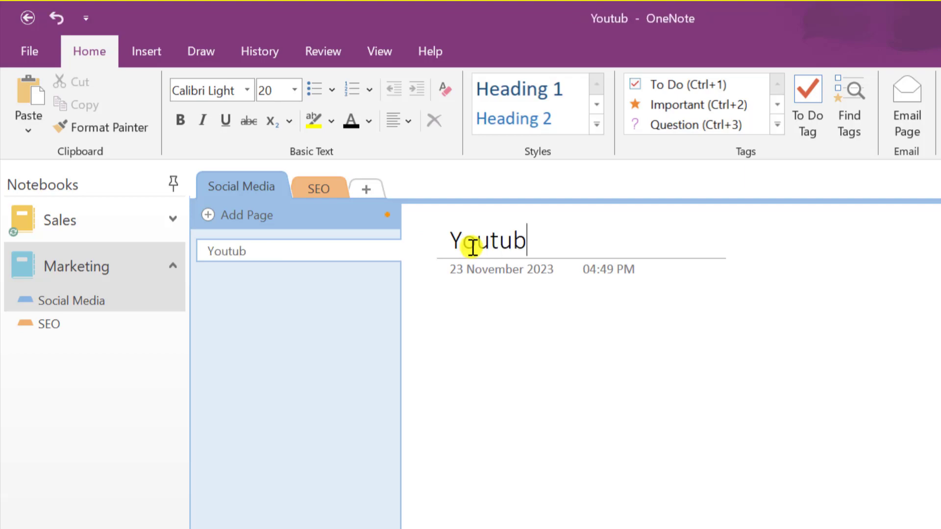
text(e)
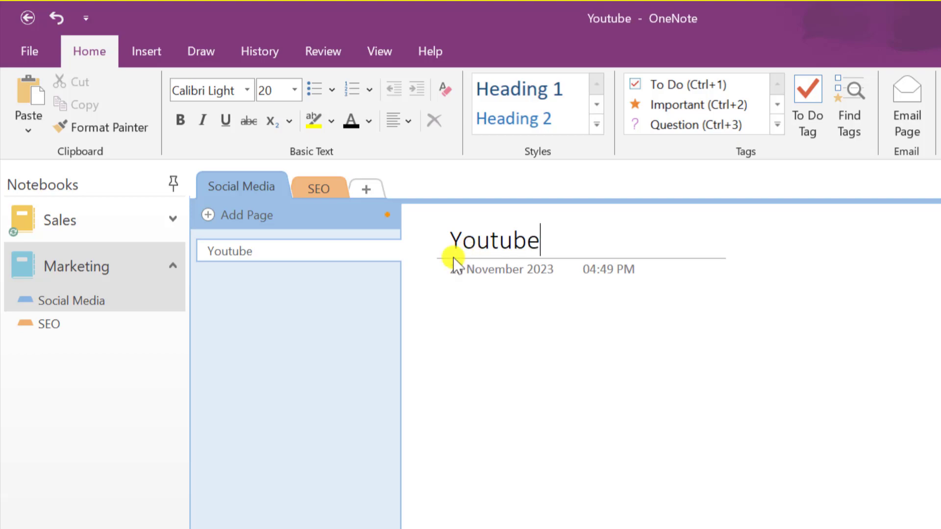
click(226, 217)
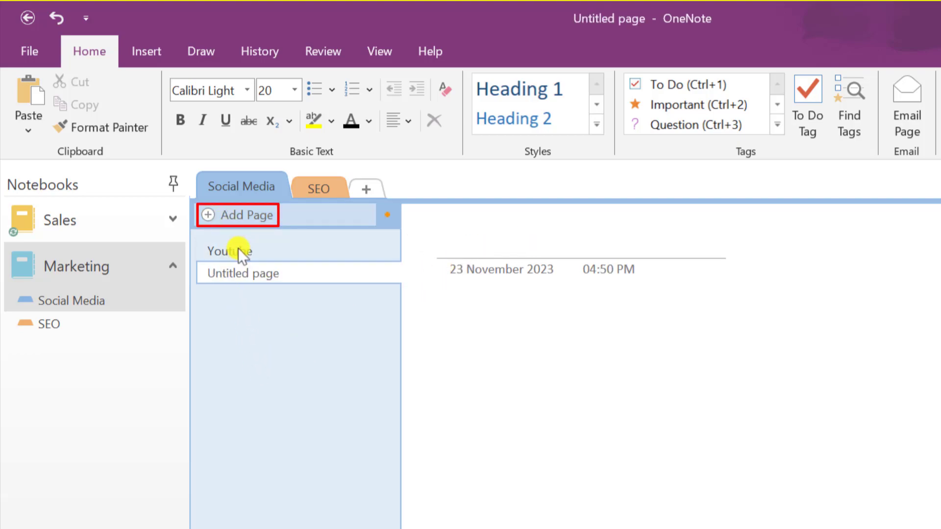
click(252, 276)
right_click(252, 276)
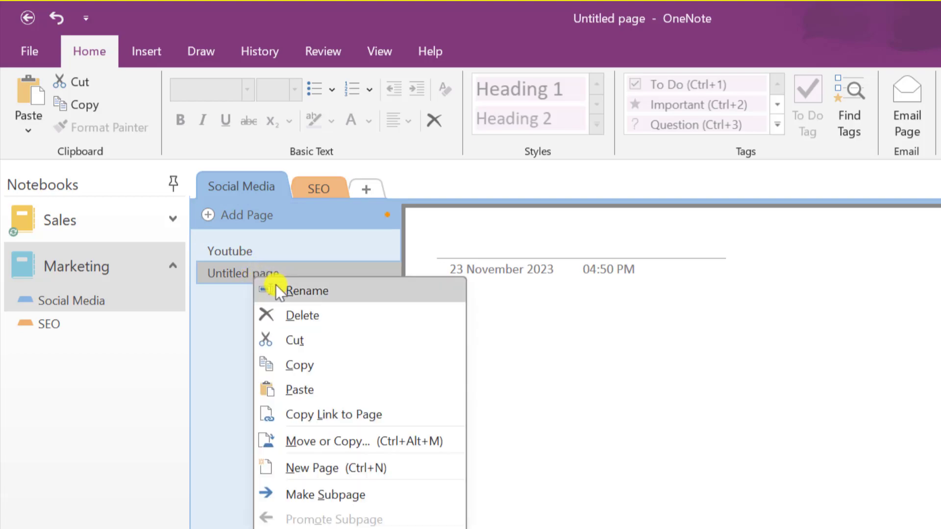
click(277, 288)
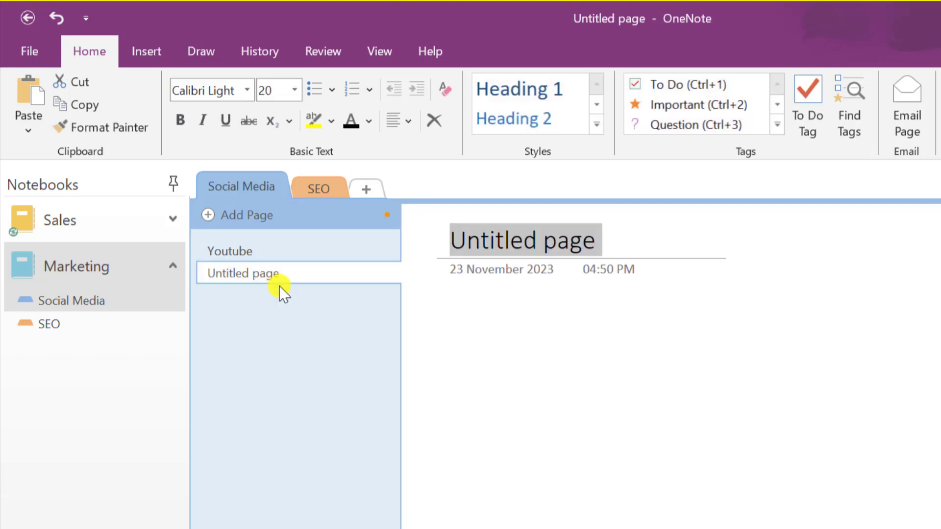
text(L)
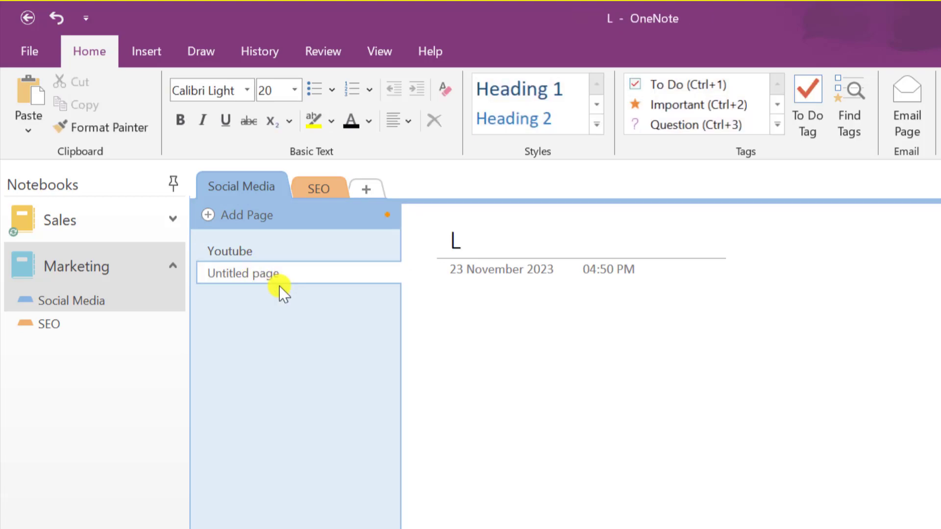
text(inkedin)
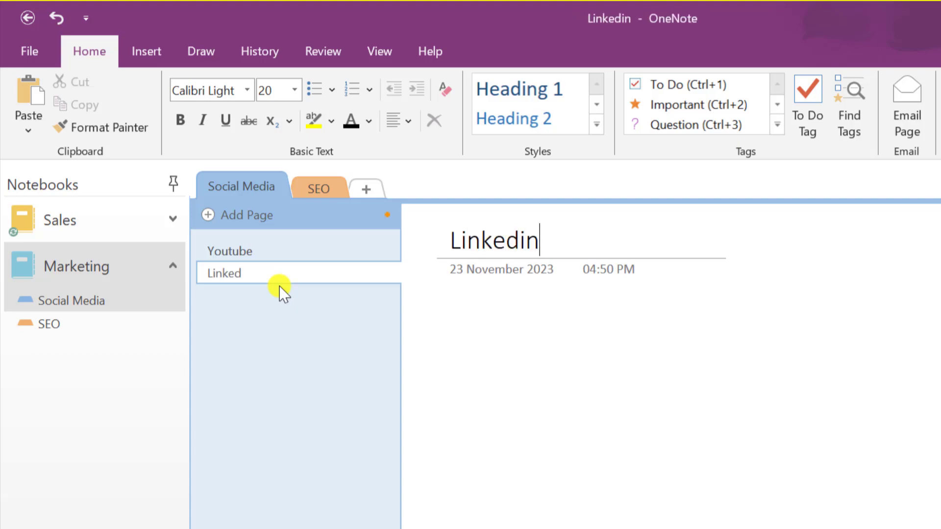
key(Return)
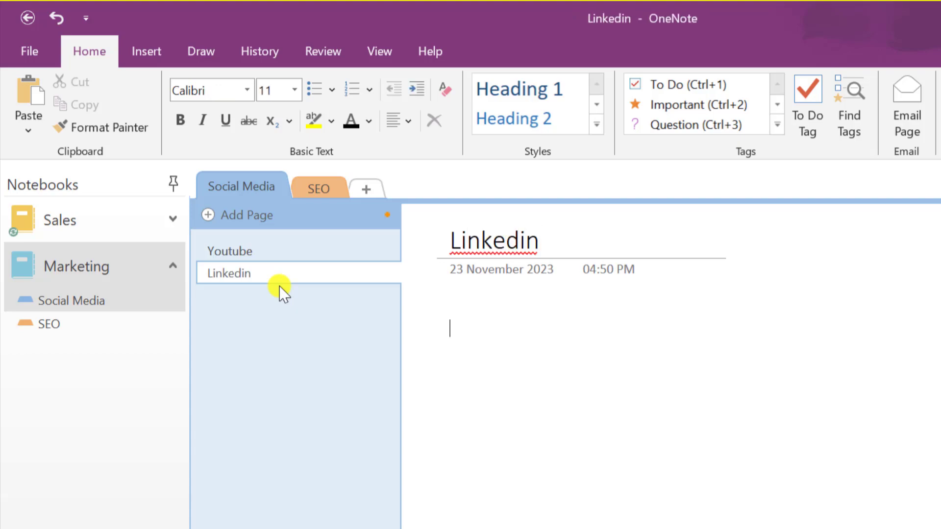
Add a third page titled 'twitter', then go back to the Youtube page
click(225, 214)
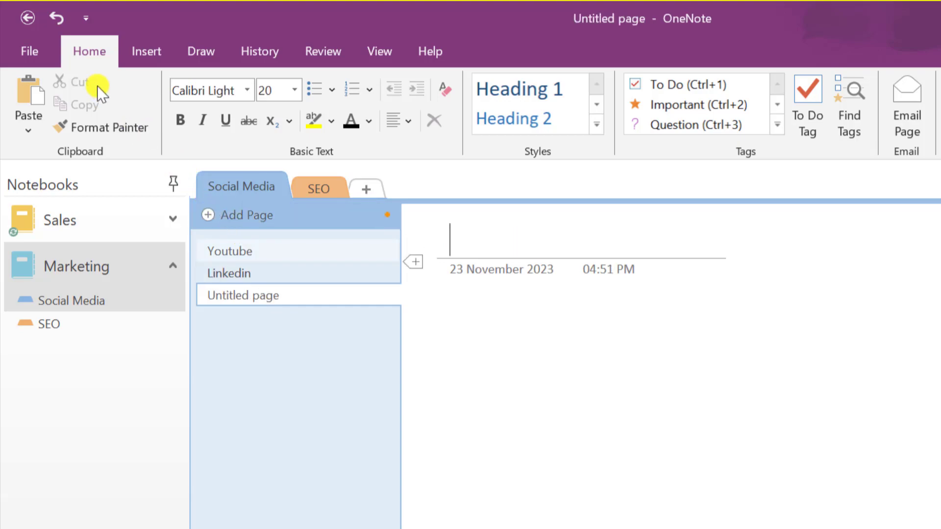
text(t)
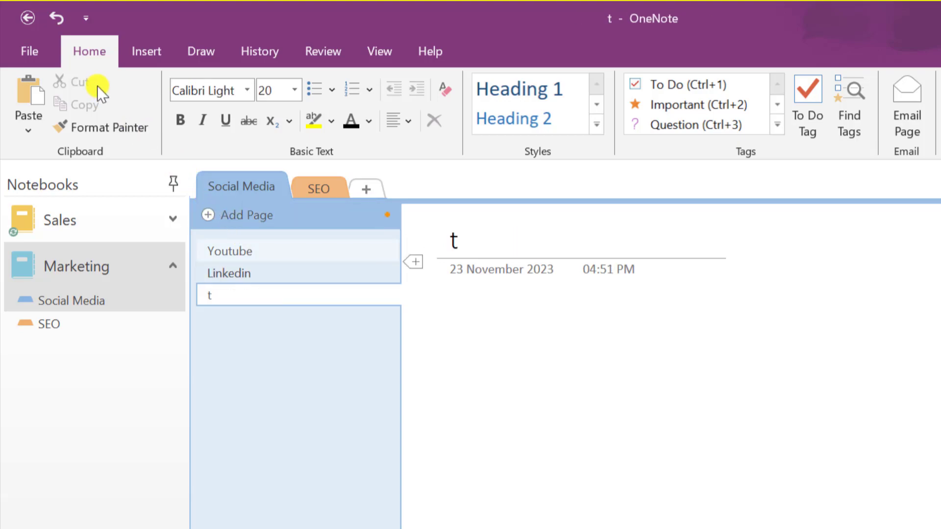
text(witter)
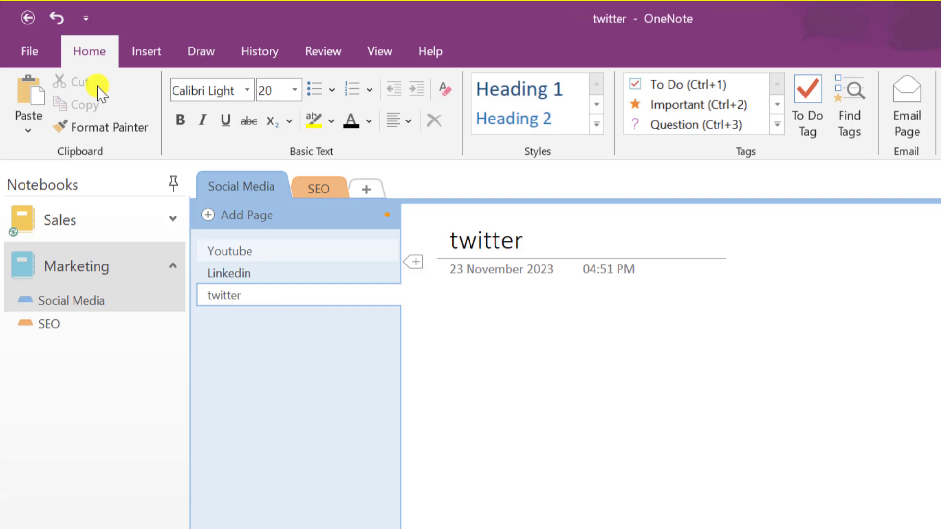
key(Return)
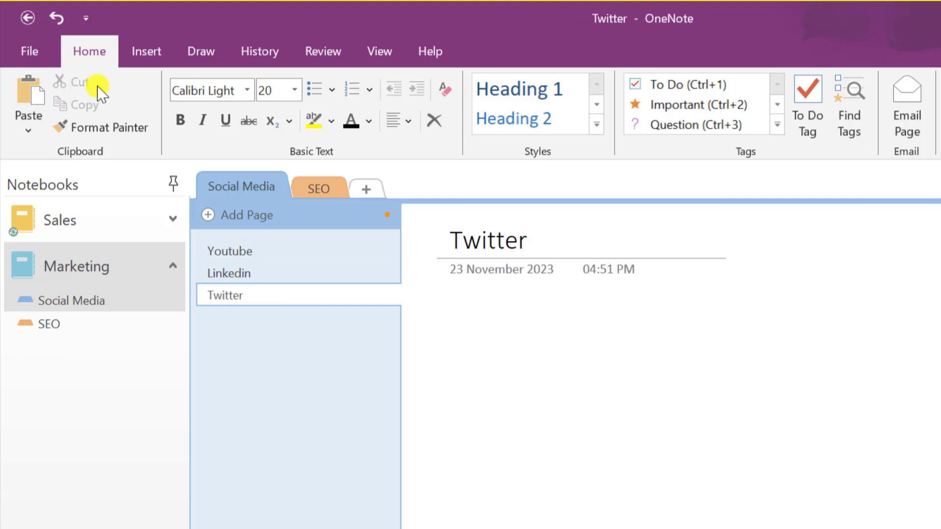
click(269, 273)
click(241, 252)
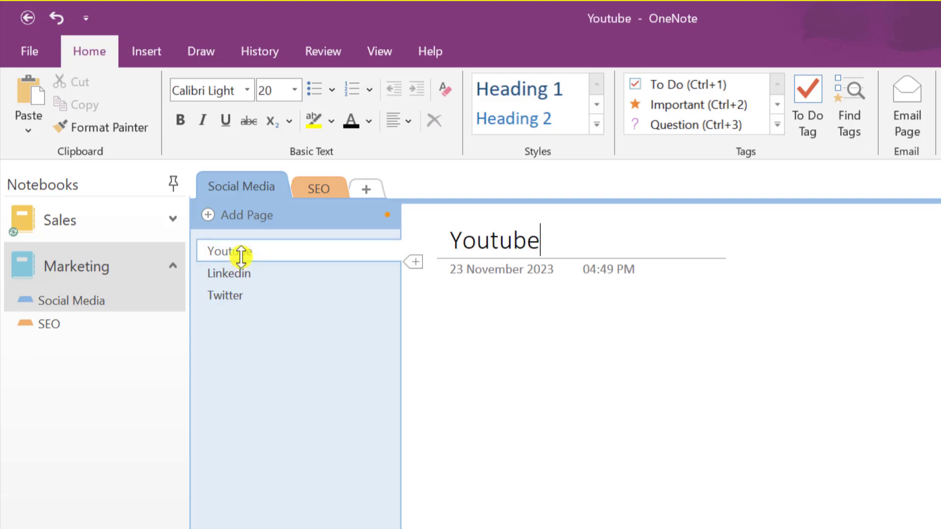
Type 'Marketing Plan' on the Youtube page and format it as Heading 1
click(490, 308)
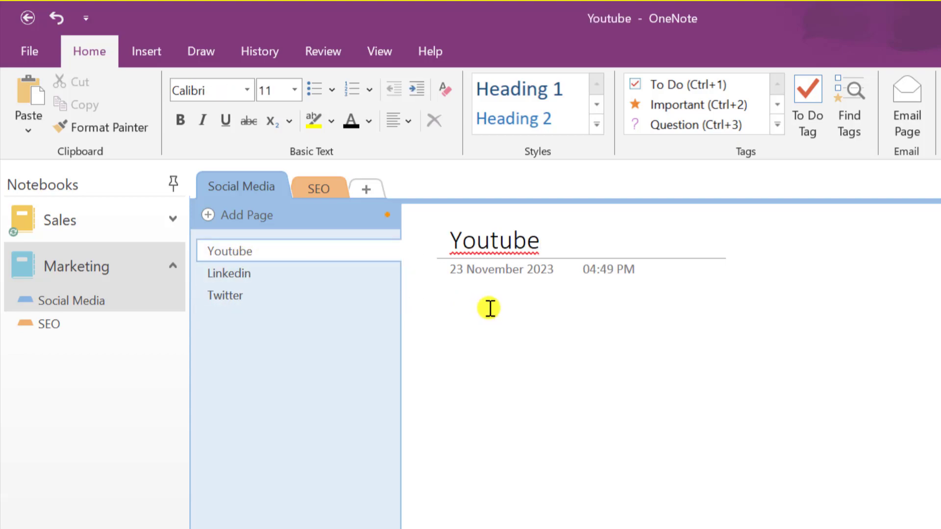
text(Marketing Plan)
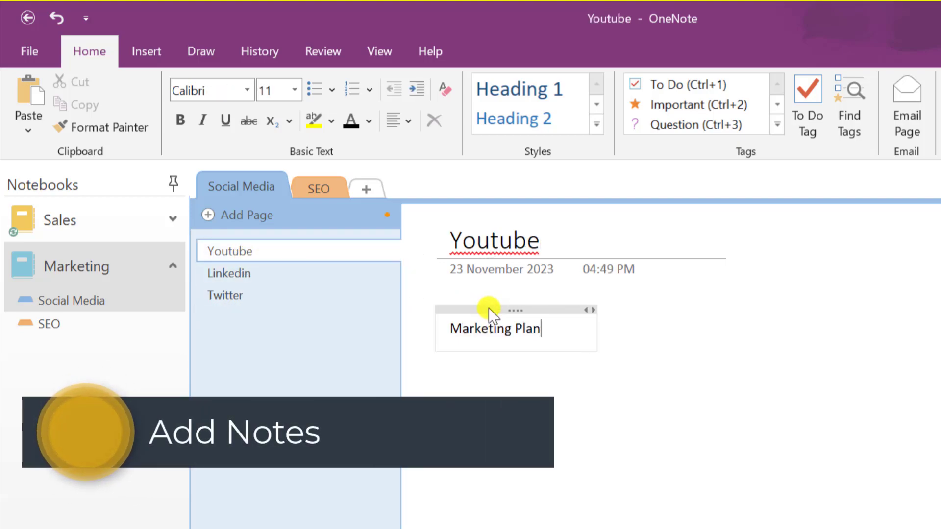
drag(540, 327, 452, 327)
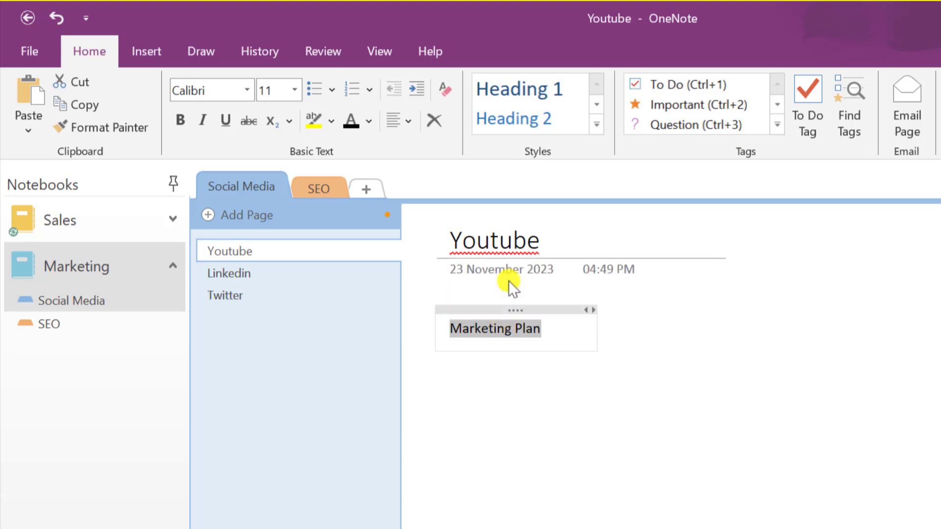
click(543, 89)
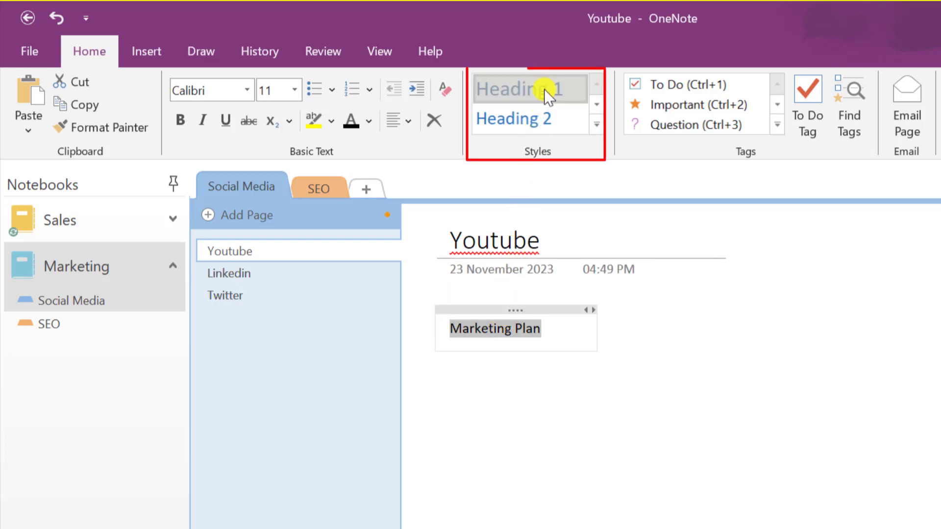
Add a 'Social Post' line below it, formatted as Heading 2
click(586, 334)
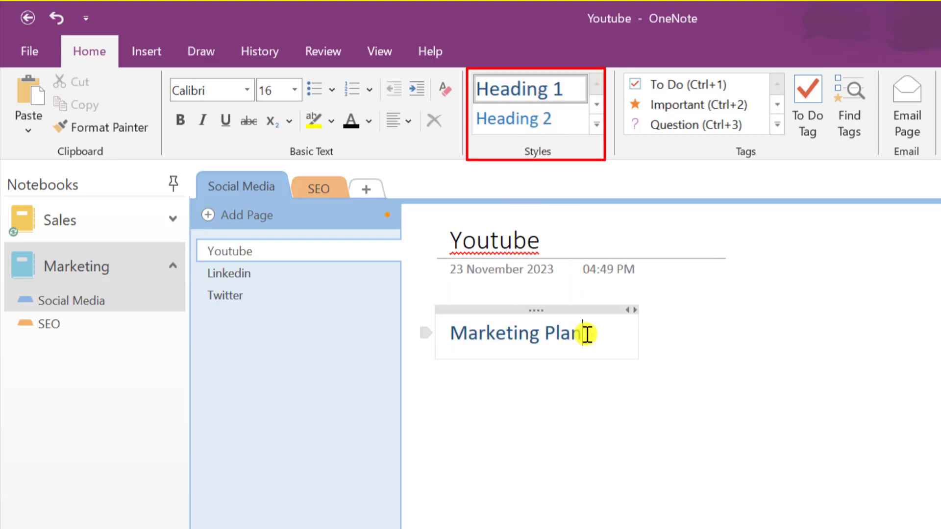
key(Return)
key(Return)
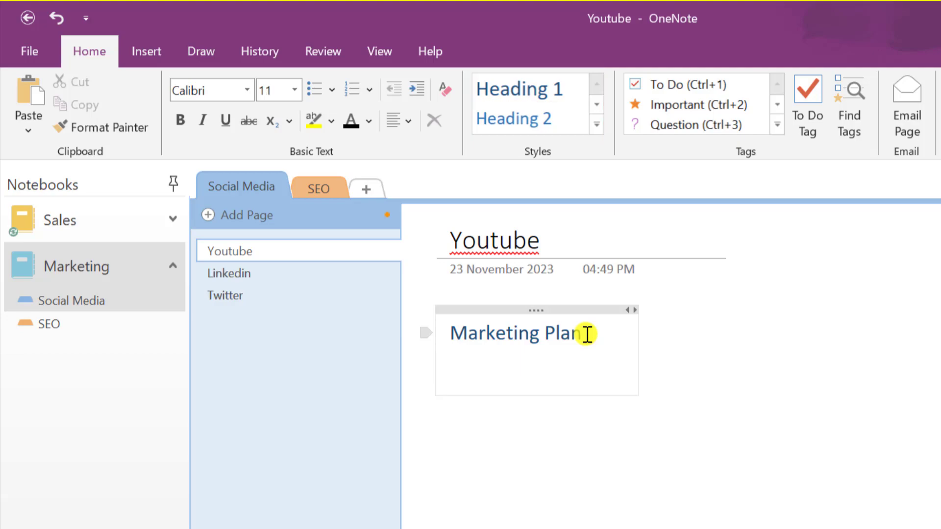
text(Social Post)
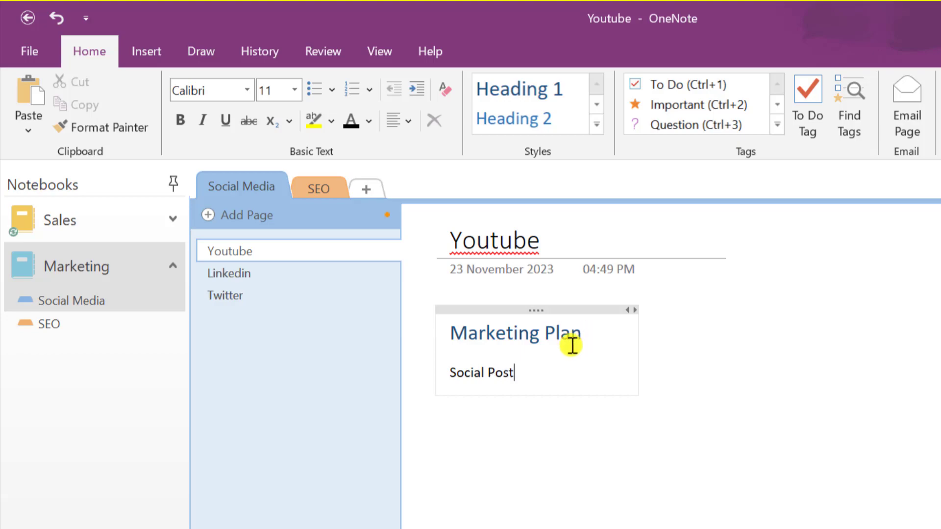
drag(527, 374, 454, 369)
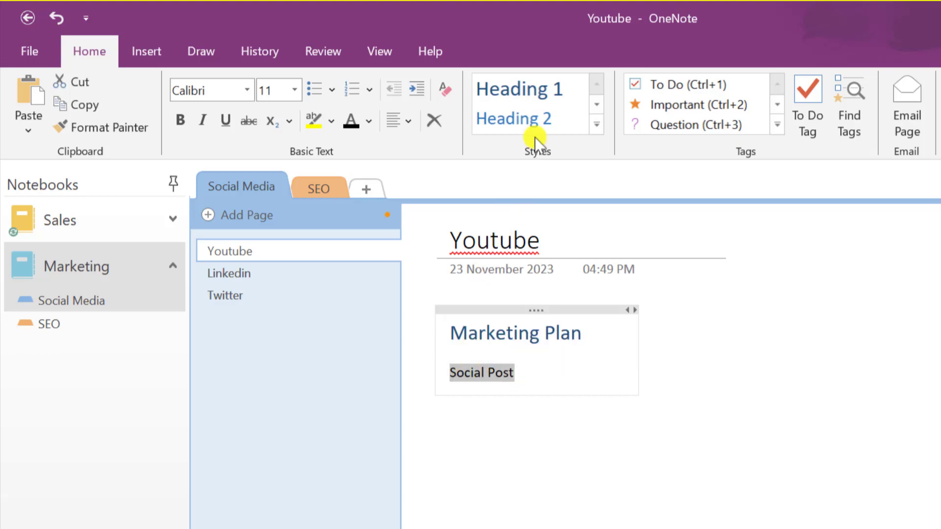
click(539, 124)
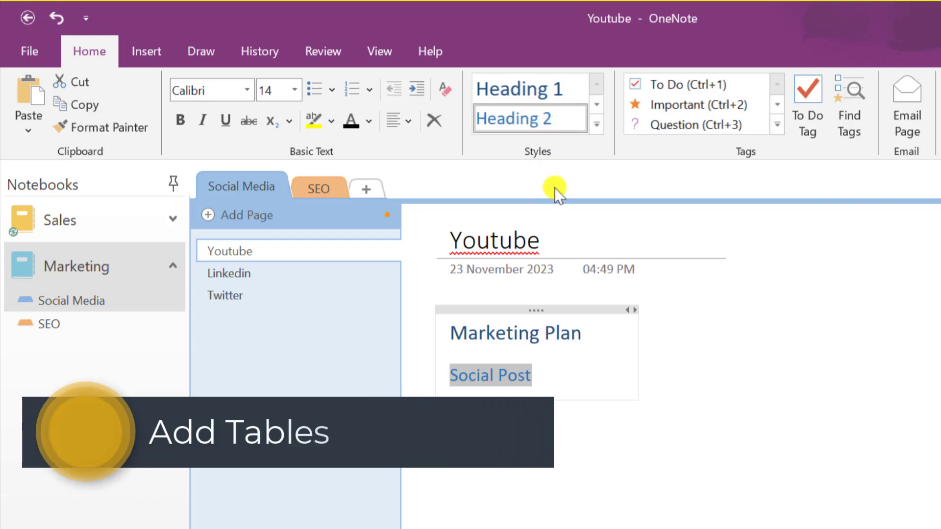
click(590, 332)
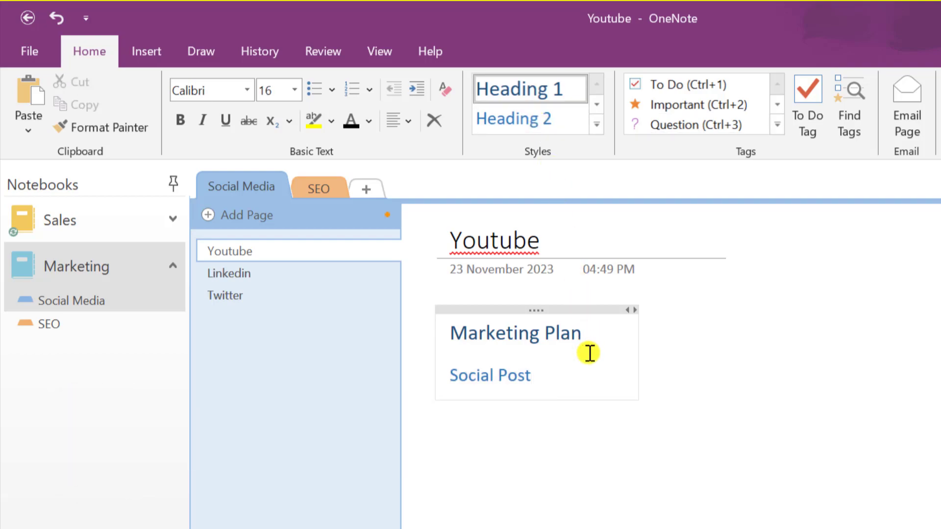
Insert a 4-column by 3-row table on a new line below Marketing Plan
key(Return)
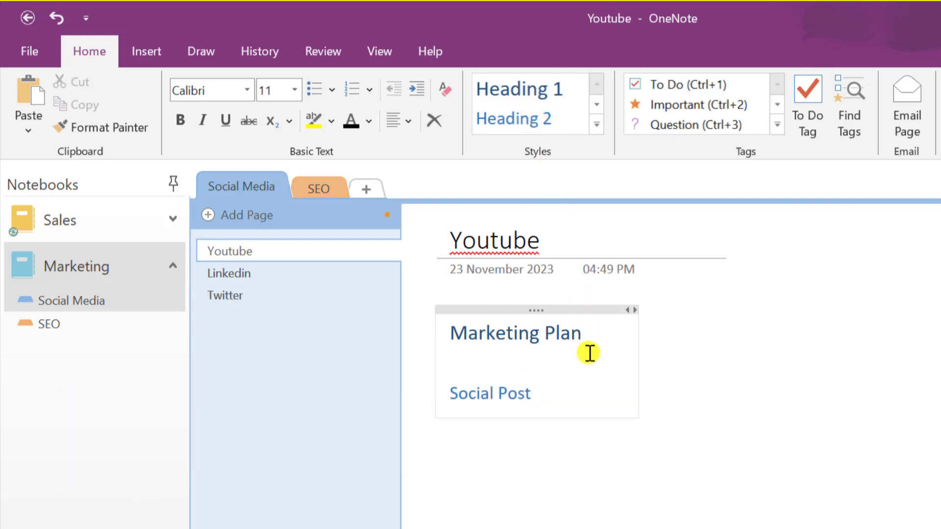
click(145, 53)
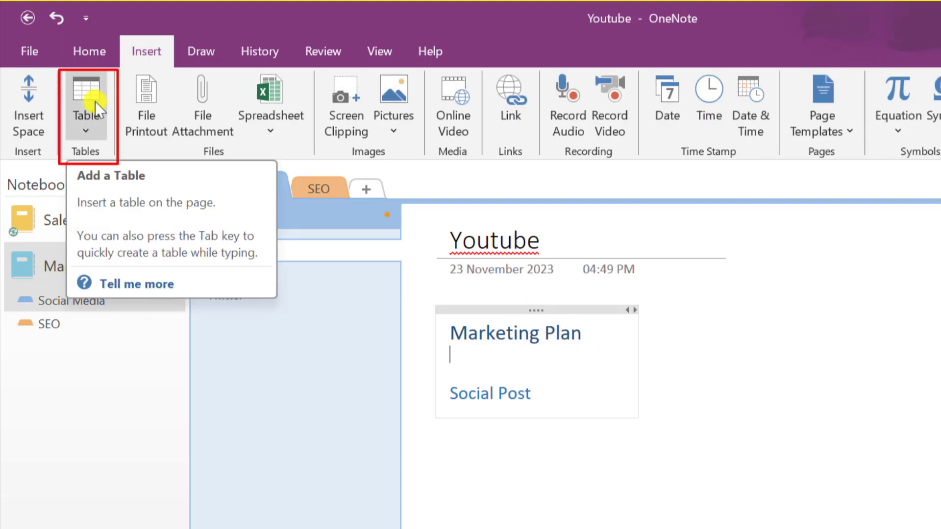
click(87, 130)
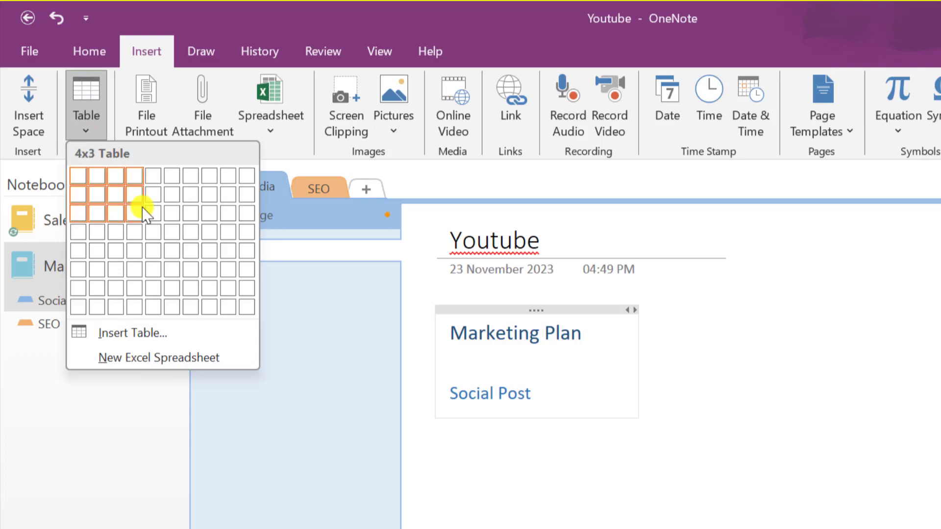
click(143, 211)
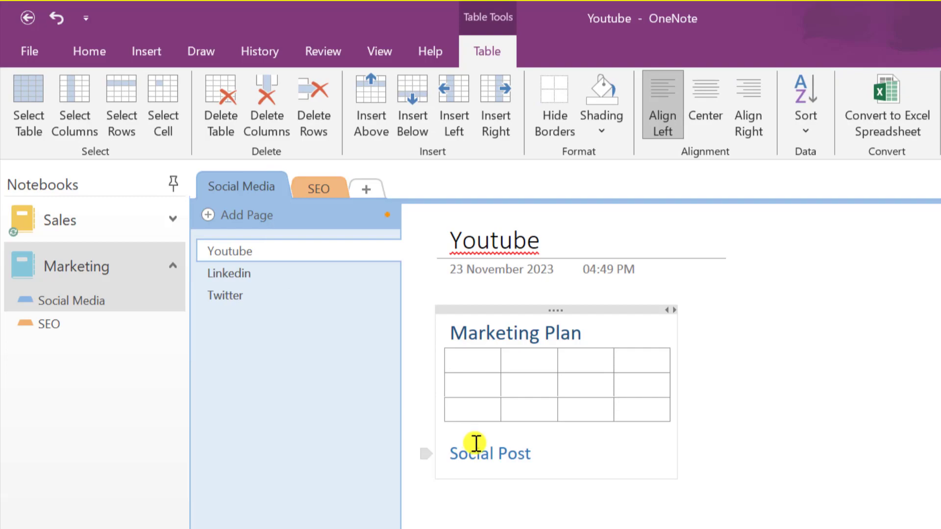
Fill the table's header row with Monday, Tuesday, Wednesday and Thursday
text(Monday)
key(Tab)
text(Tuesday)
key(Tab)
text(Wednesday)
key(Tab)
text(Thursady)
key(BackSpace)
key(BackSpace)
key(BackSpace)
text(day)
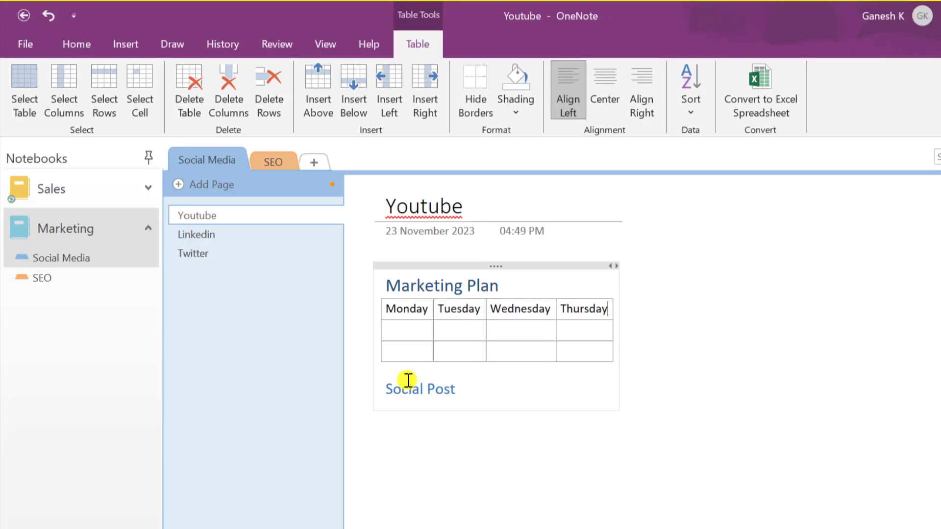
Leave the table, reposition the note, and continue after the Social Post heading
click(461, 509)
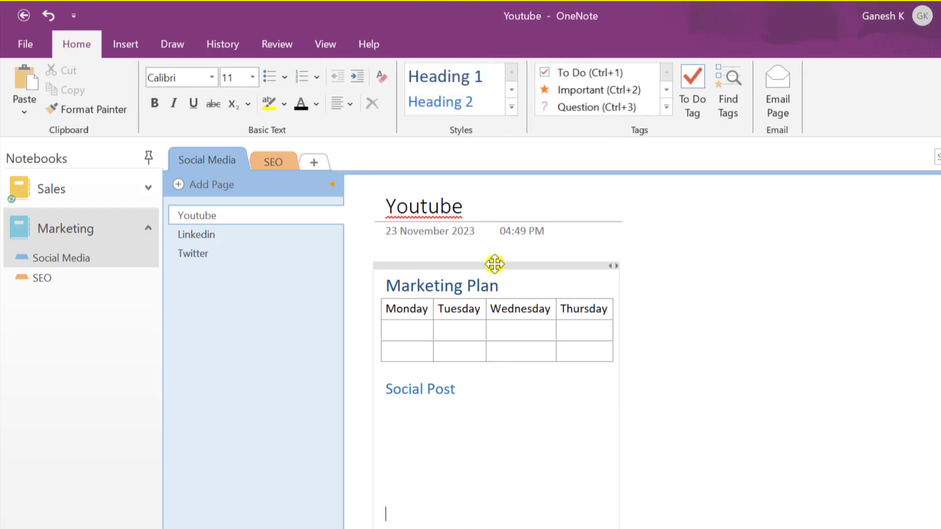
click(720, 341)
mouse_move(507, 265)
mouse_down()
mouse_move(815, 242)
mouse_move(511, 275)
mouse_move(504, 254)
mouse_move(506, 264)
mouse_up()
click(510, 457)
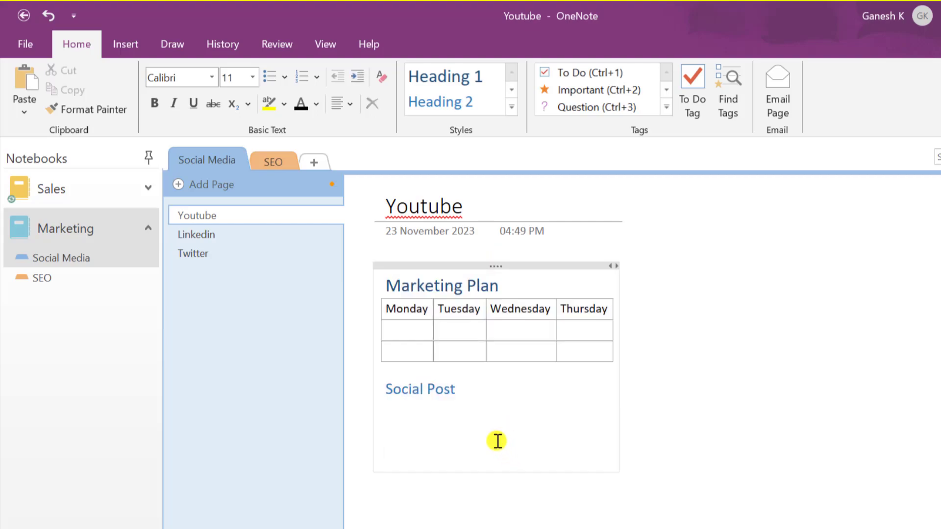
click(458, 393)
Add 'Approach a content creator' under Social Post, correct its spelling, and tag it as an Idea
key(Return)
text(approch a content creator)
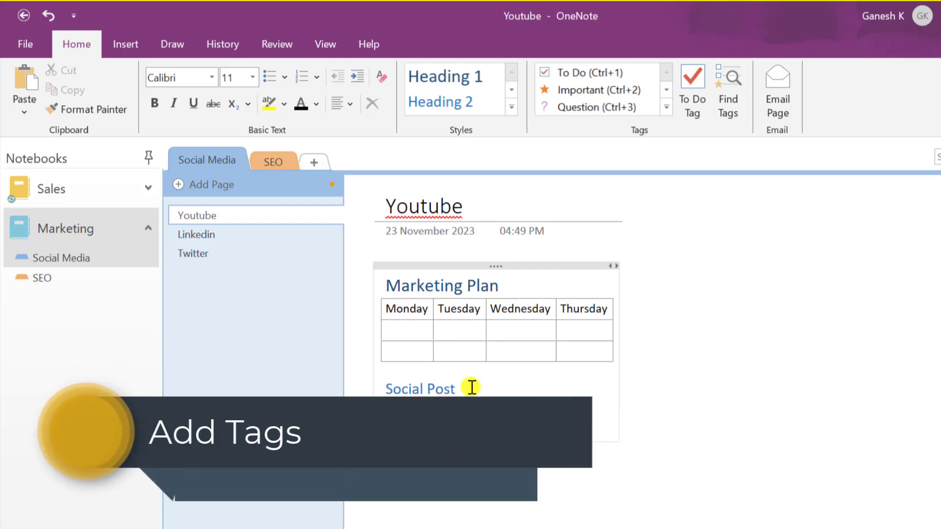
right_click(408, 421)
click(460, 104)
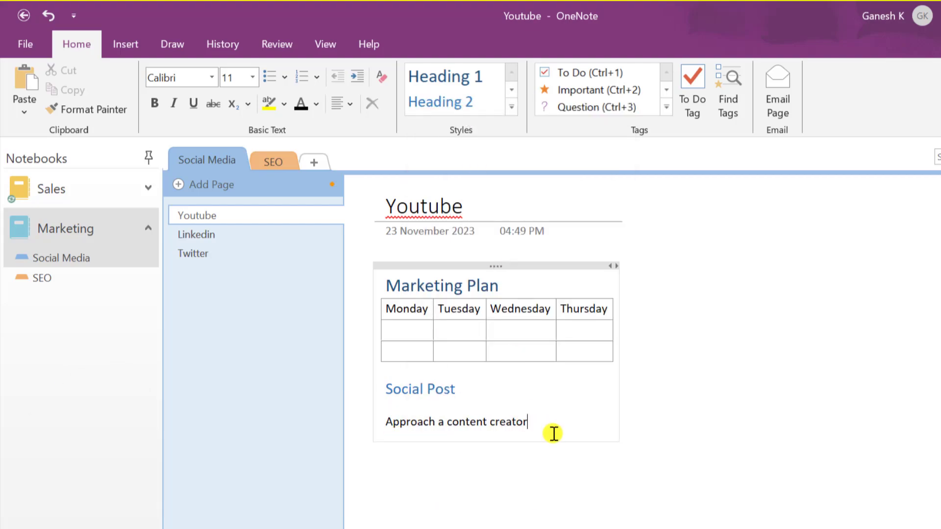
drag(554, 434, 386, 422)
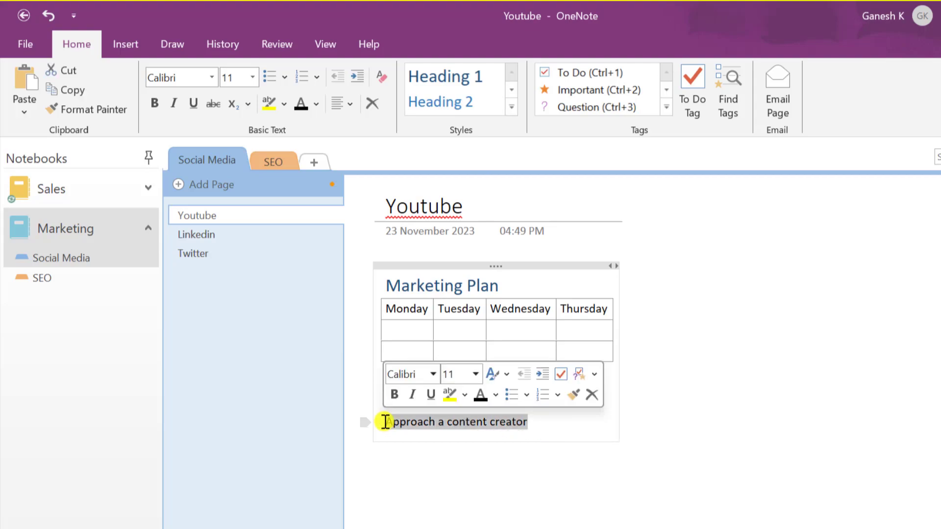
click(595, 375)
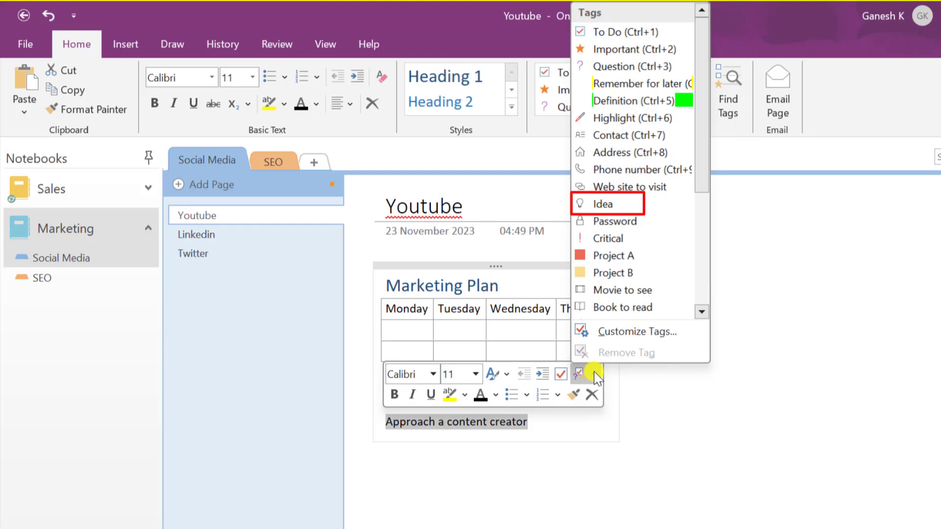
click(605, 202)
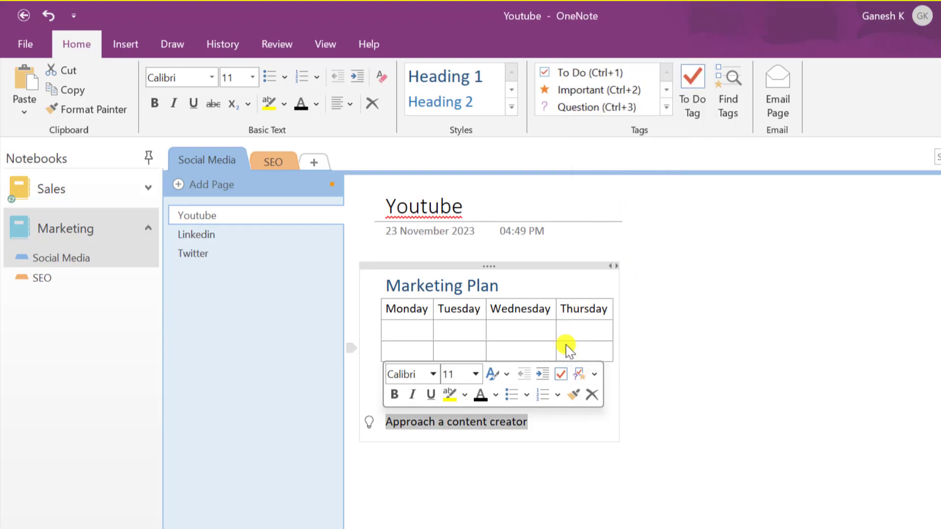
click(542, 420)
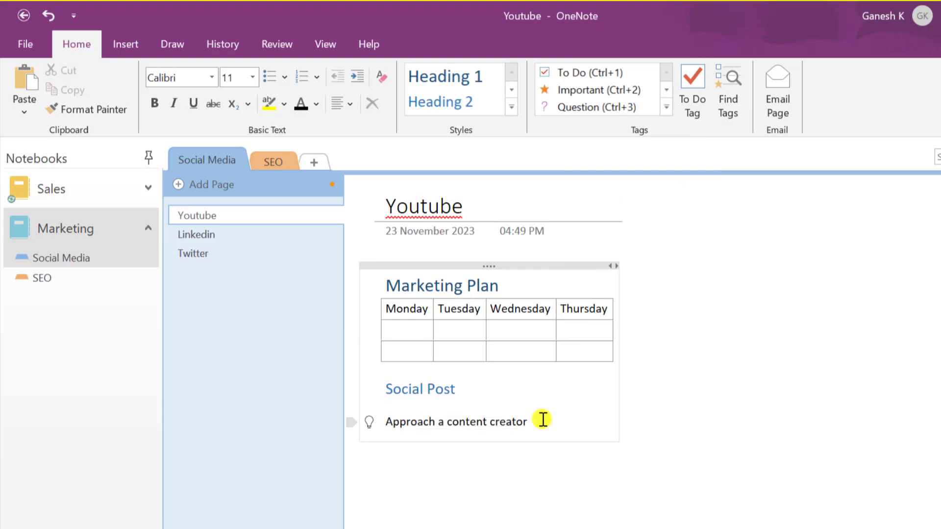
Add 'Can we give them some more benefits' below it, tagged as a Question
key(Return)
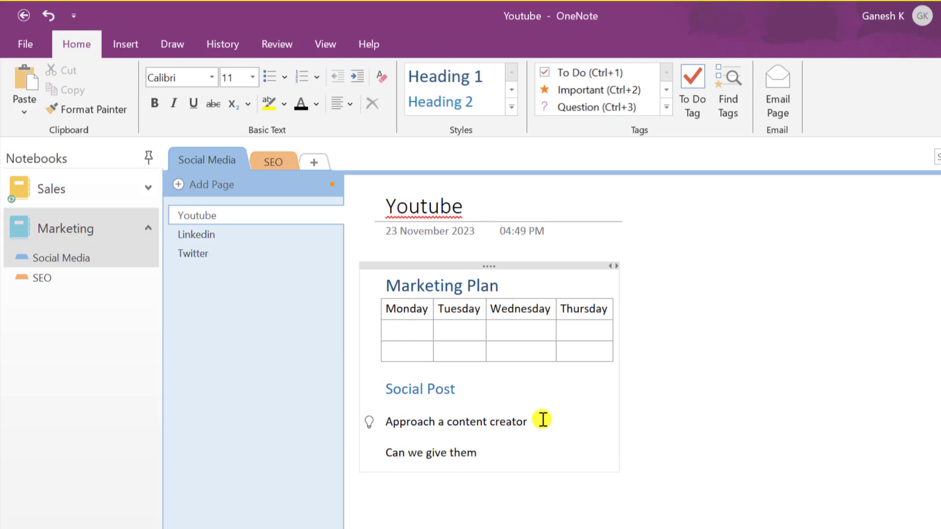
text(Can we give them some more benefits)
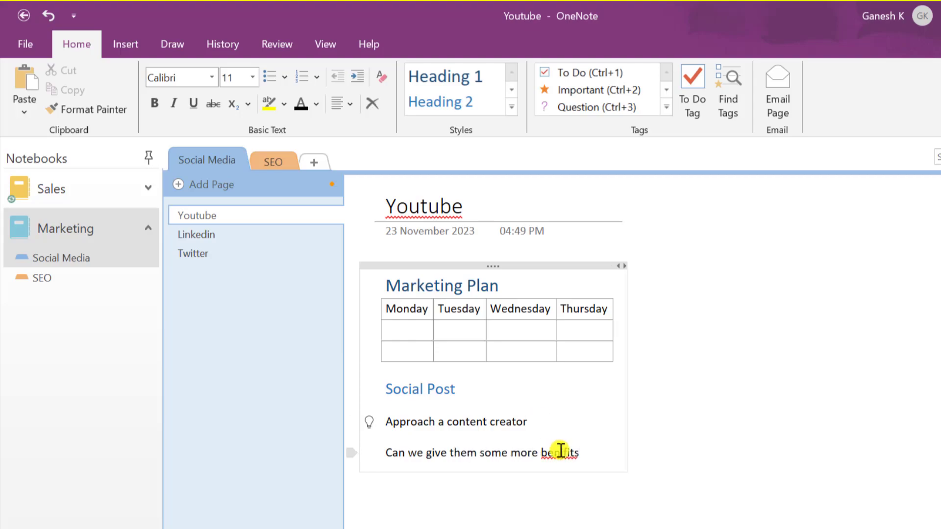
drag(585, 450, 387, 466)
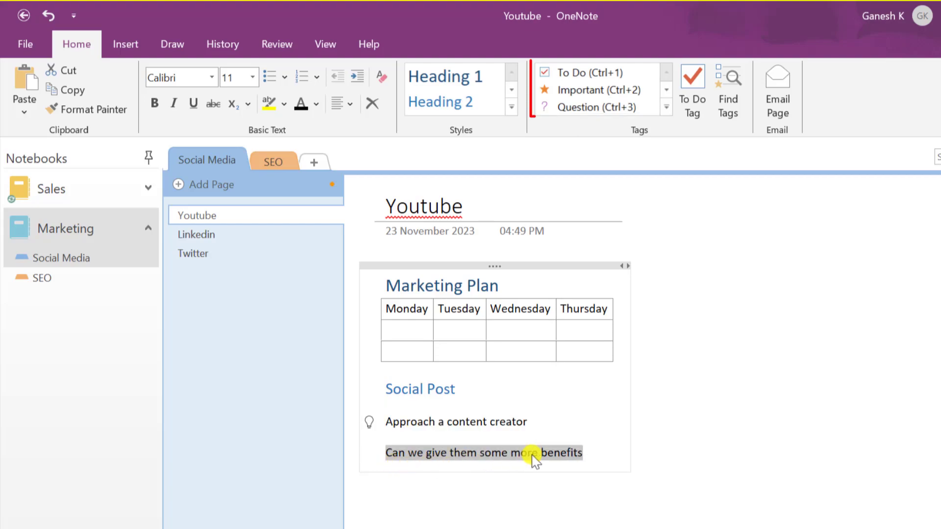
click(583, 446)
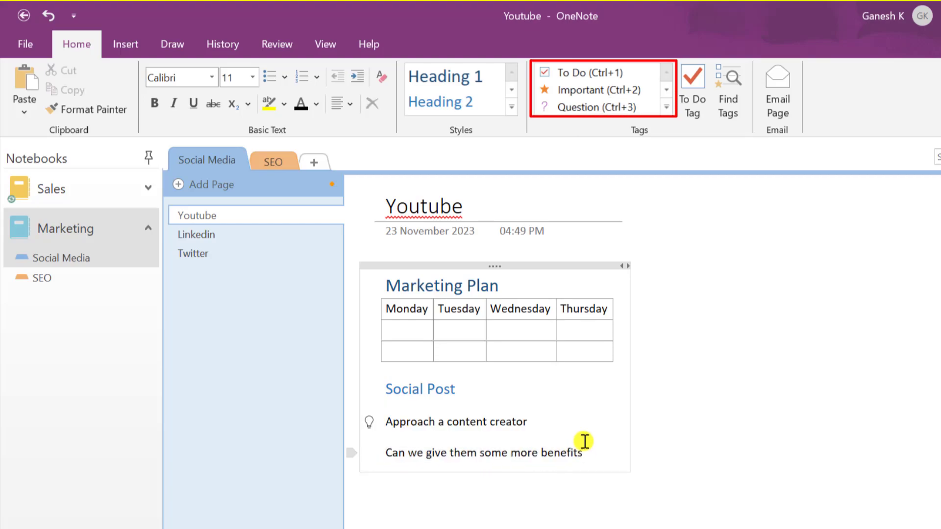
click(582, 107)
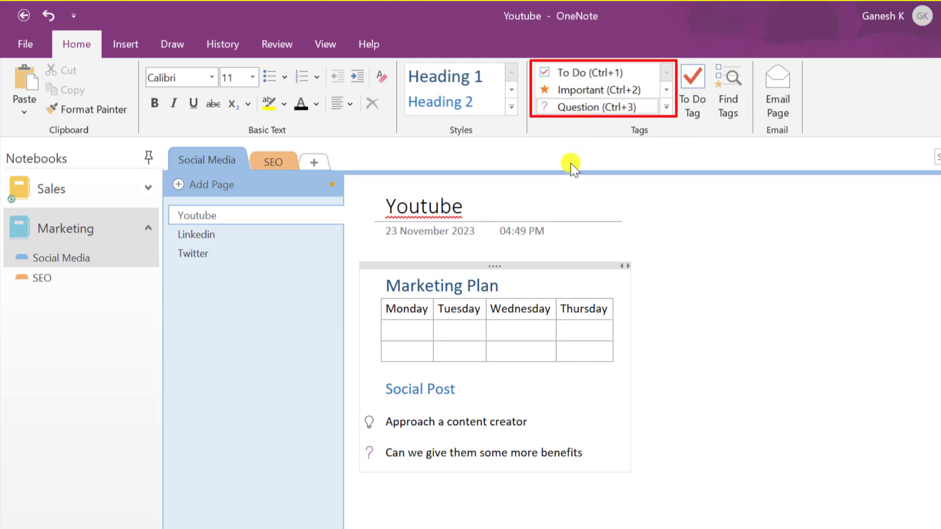
Add a Heading 2 'To Do List' with checkbox tasks such as 'Draft Social posts'
key(Return)
text(To)
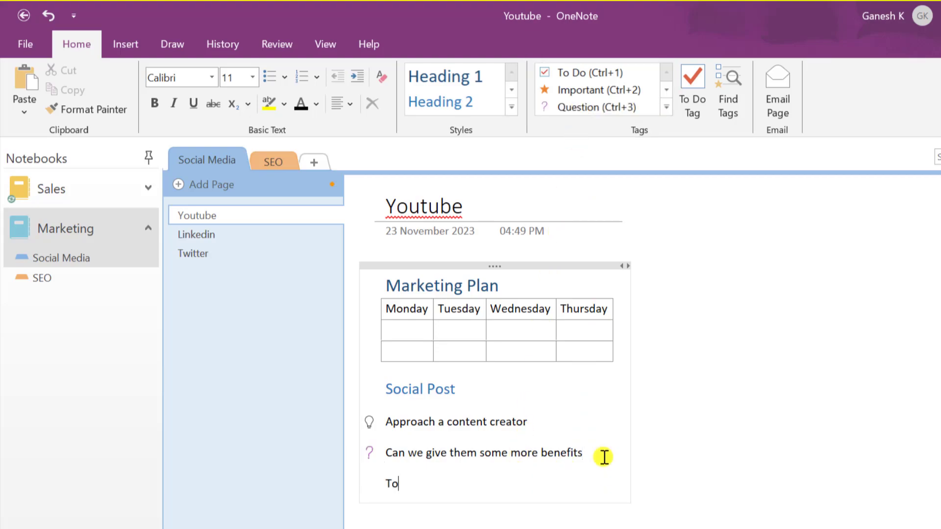
text( Do List)
key(shift+Home)
click(431, 100)
key(Return)
text(Draft Social posts)
key(Return)
text(Research a social media platf)
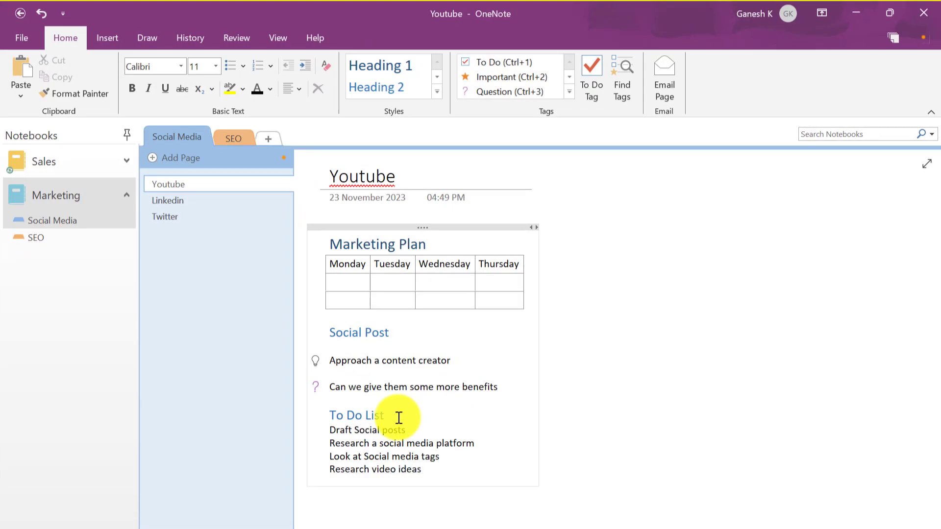
drag(423, 469, 327, 435)
key(ctrl+1)
click(450, 475)
Add the line 'Scientific Advertisings' tagged Book to read, then show the Tags Summary
key(Return)
key(Return)
text(Scientific Advertisings)
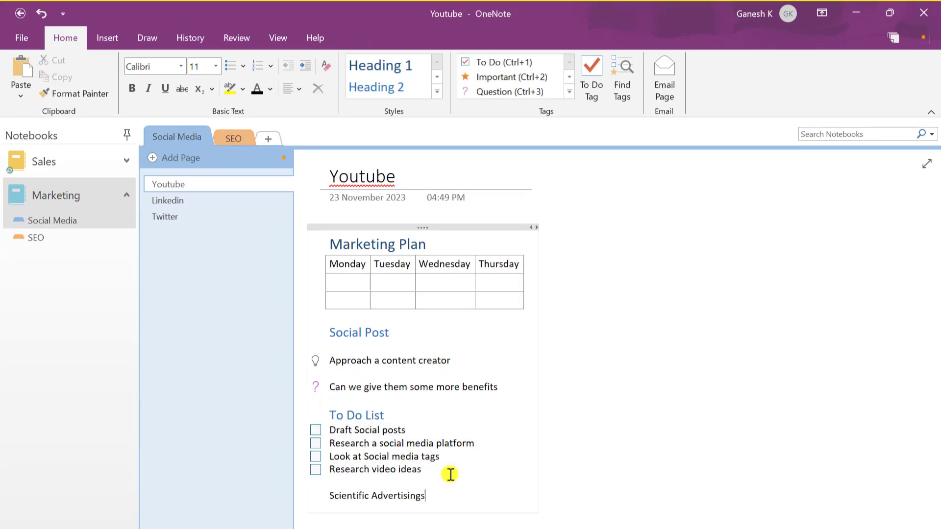
drag(466, 500, 319, 493)
click(499, 453)
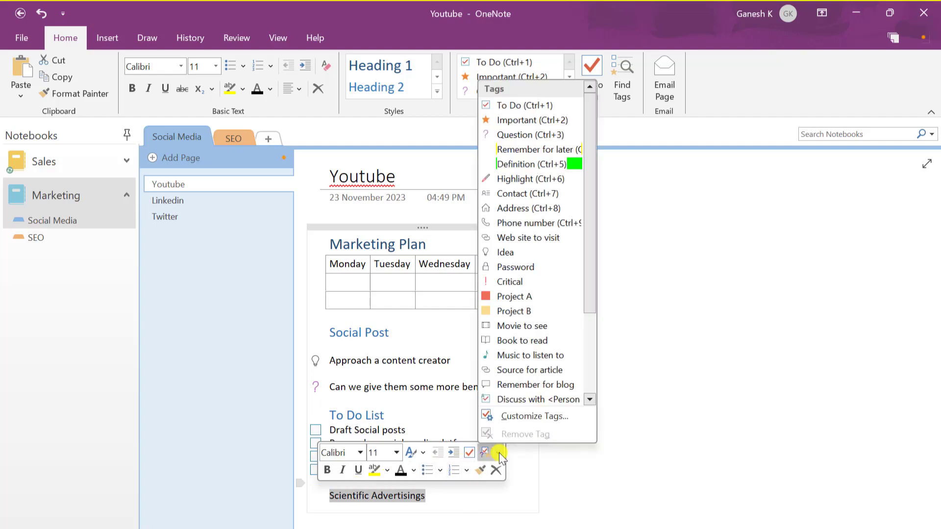
click(527, 343)
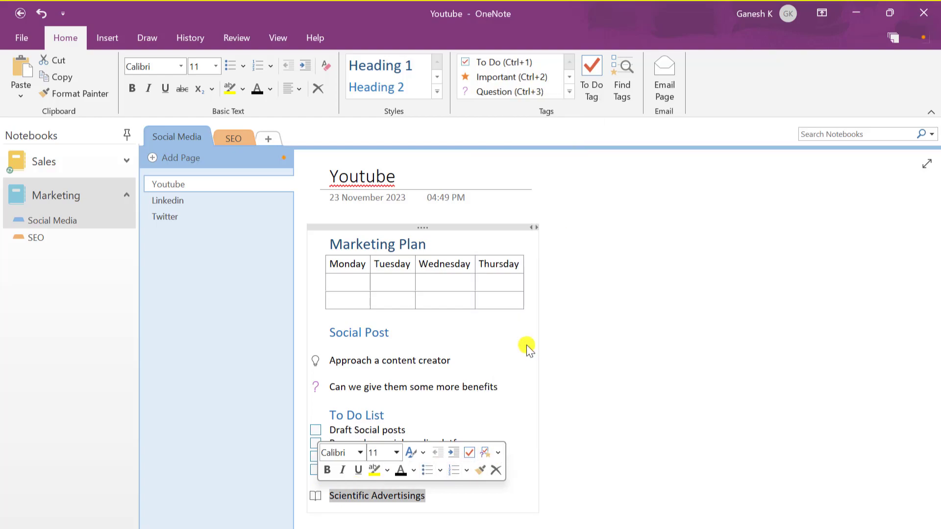
click(435, 499)
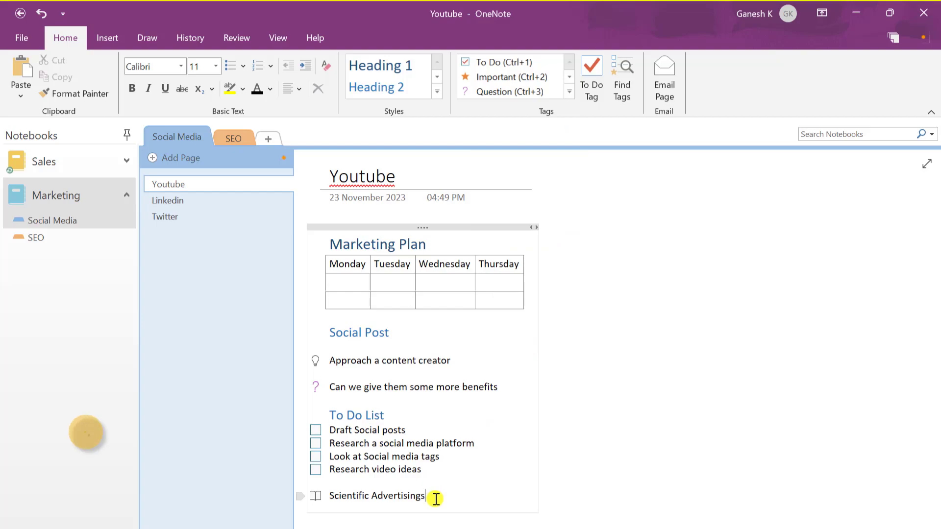
click(622, 78)
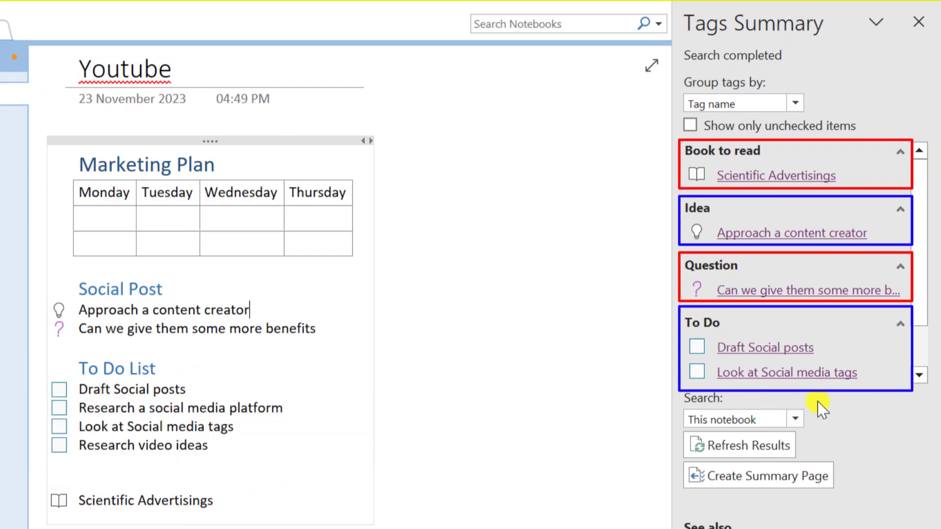
Group the Tags Summary by Section and set the search scope to This notebook
click(796, 104)
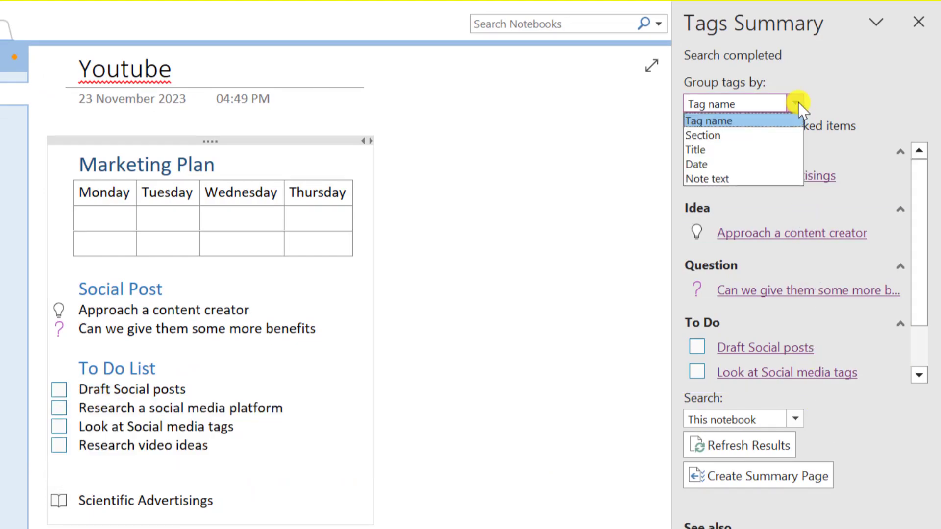
click(712, 137)
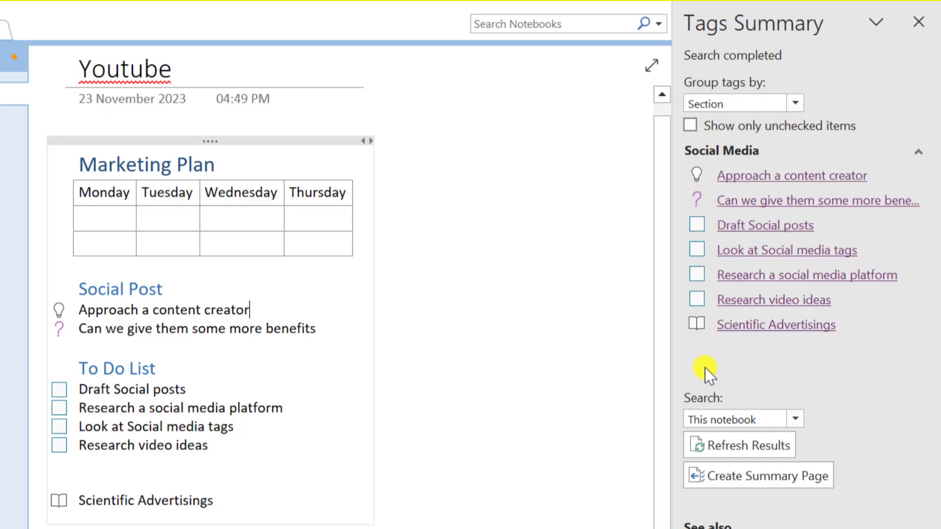
click(796, 417)
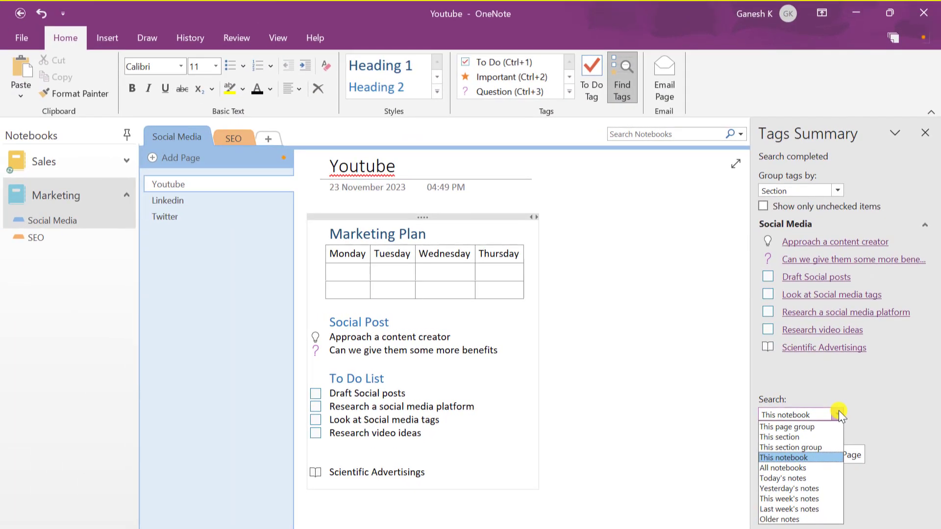
click(839, 411)
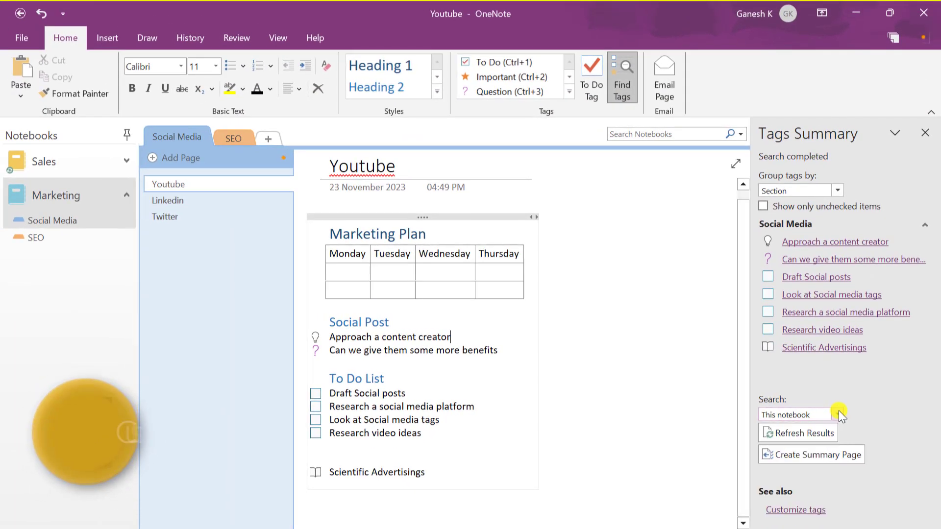
Create a new custom tag 'Project IMP' with a symbol and red font colour
click(569, 91)
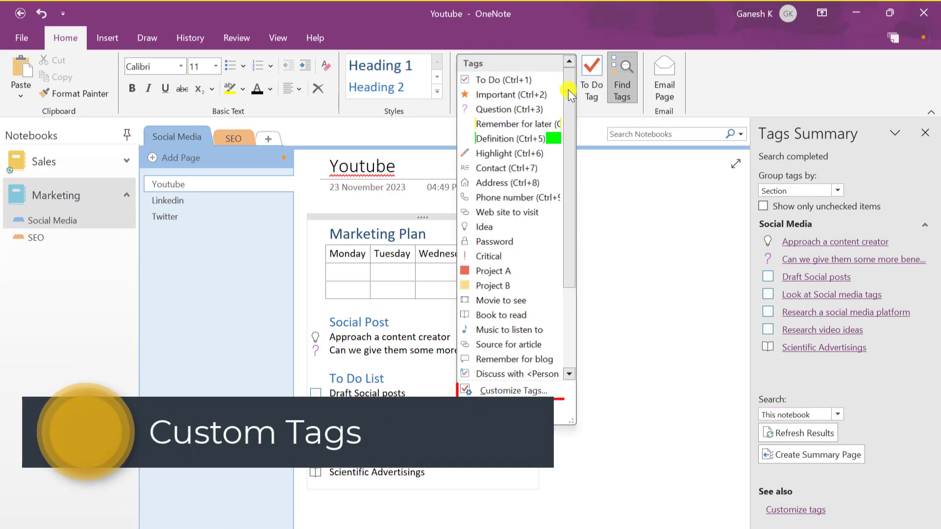
click(535, 391)
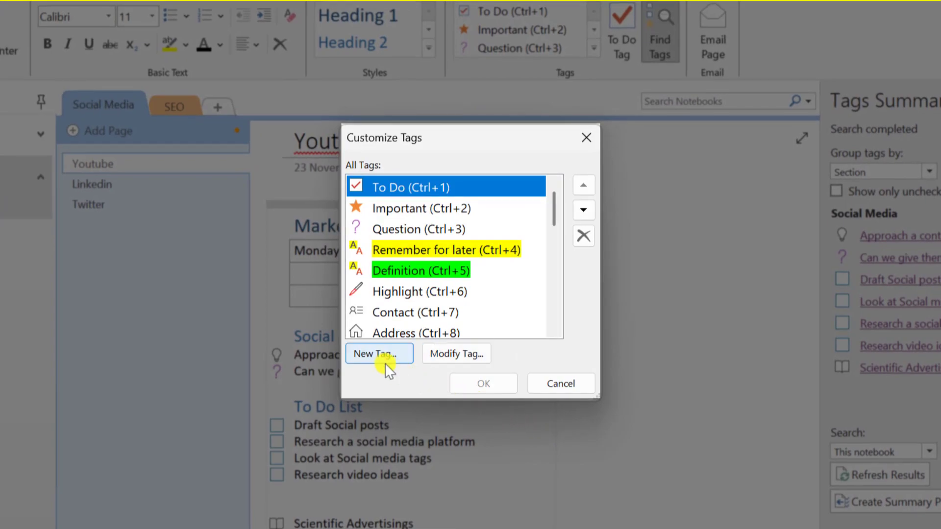
click(383, 356)
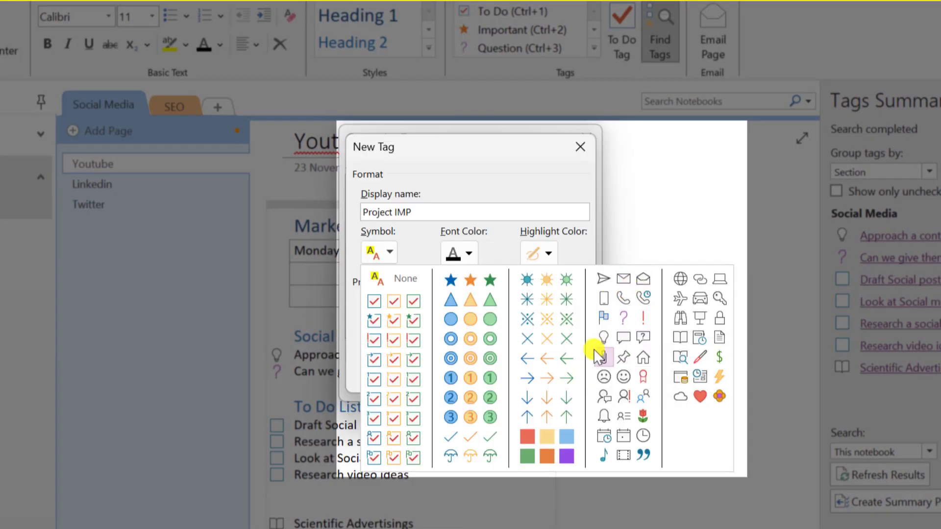
click(681, 377)
click(468, 254)
click(450, 340)
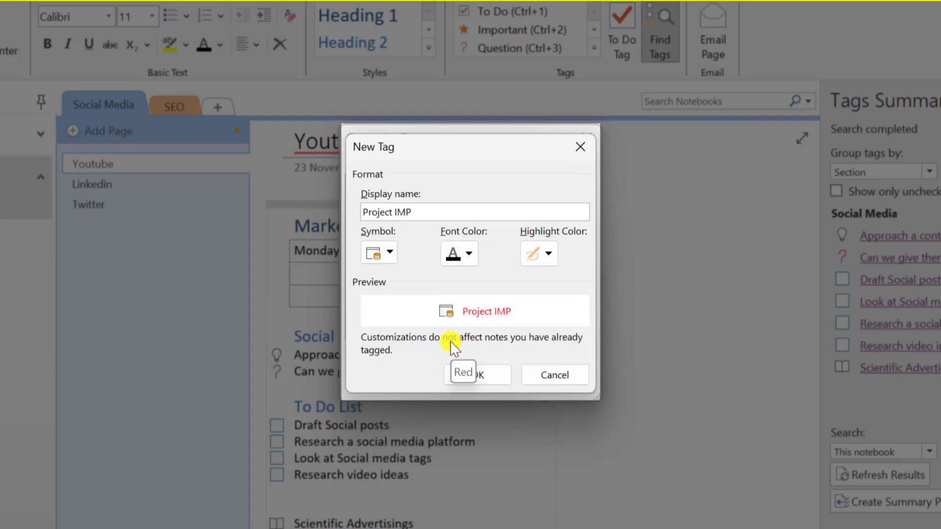
click(490, 375)
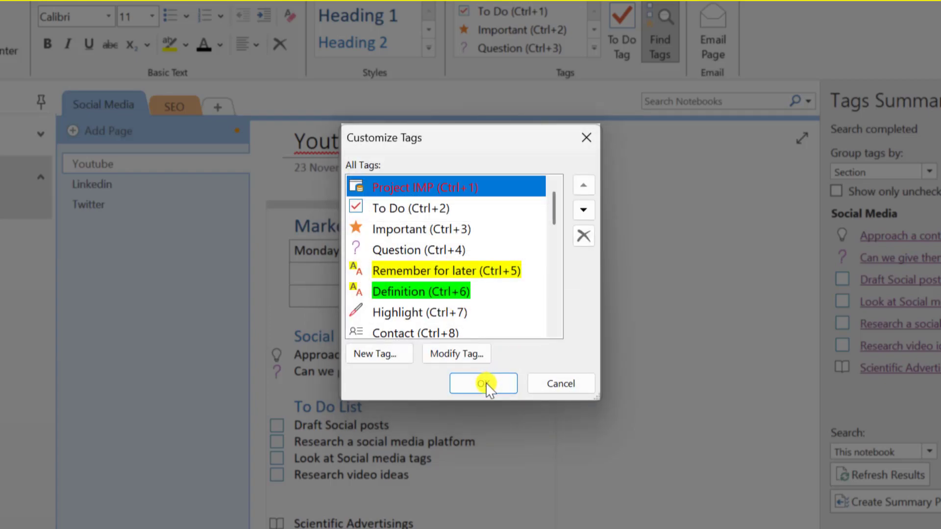
click(486, 382)
Move Project IMP down to seventh place, below Highlight, and save the tag order
click(586, 210)
click(587, 209)
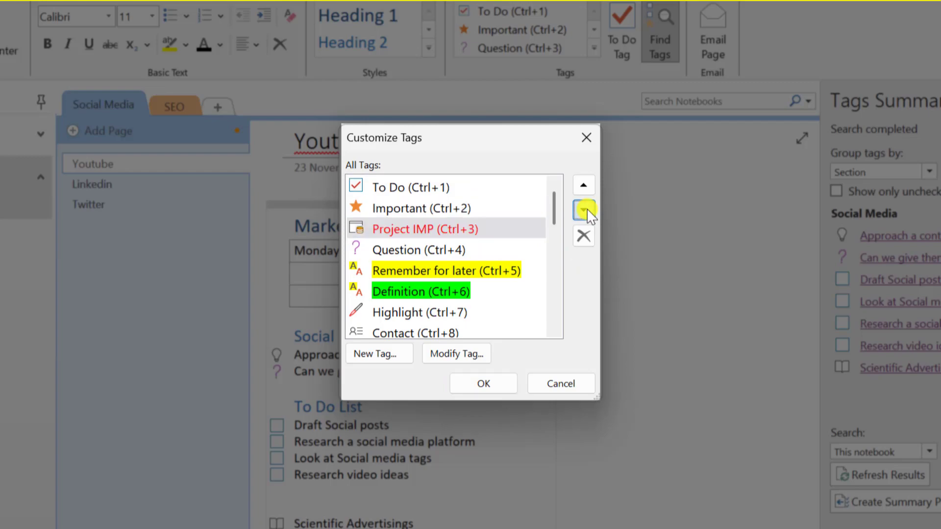
click(587, 210)
click(587, 210)
click(586, 210)
click(585, 209)
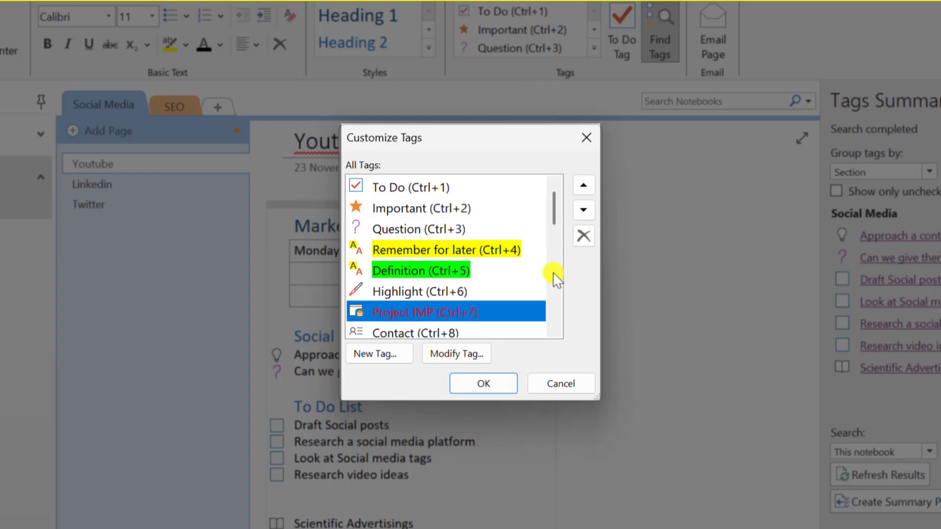
click(497, 385)
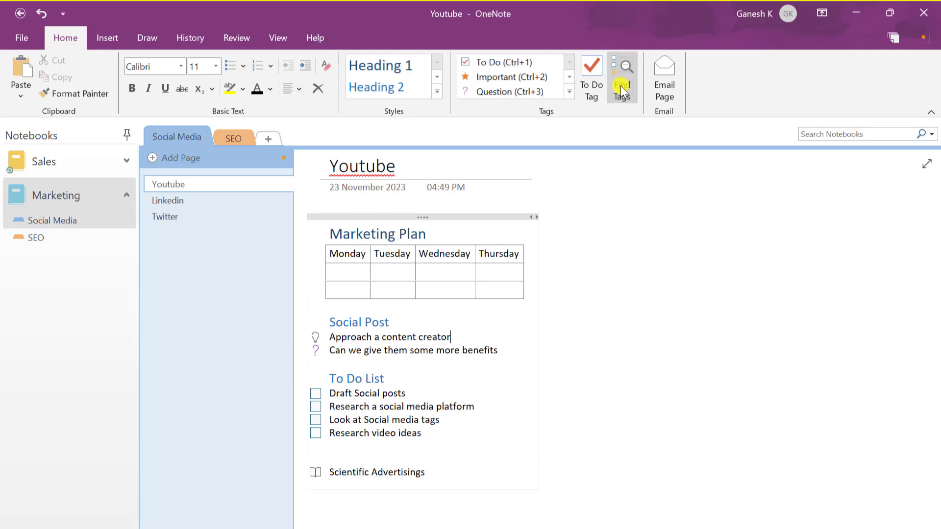
Type a note listing Monday, Tuesday, Wednesday and Thursday on separate lines
click(663, 233)
text(Monday)
key(Return)
text(Tuesday)
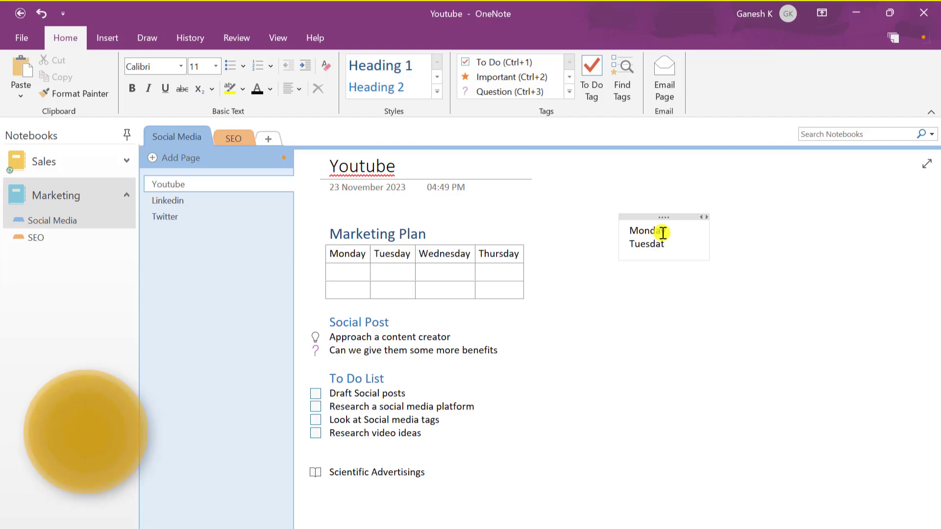
key(Return)
text(Wednesday)
key(Return)
text(Thursday)
Turn the four day lines into links to new pages using Link to Pages
key(ctrl+a)
right_click(641, 245)
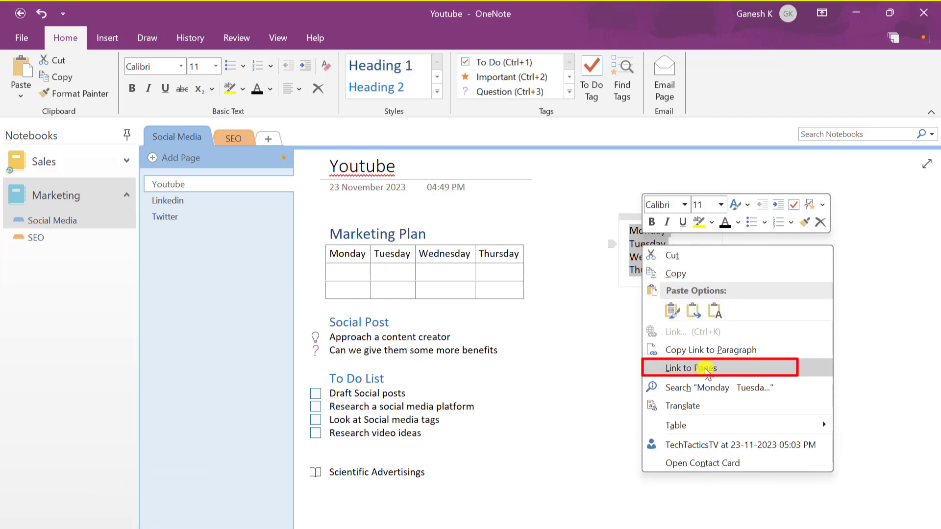
click(707, 371)
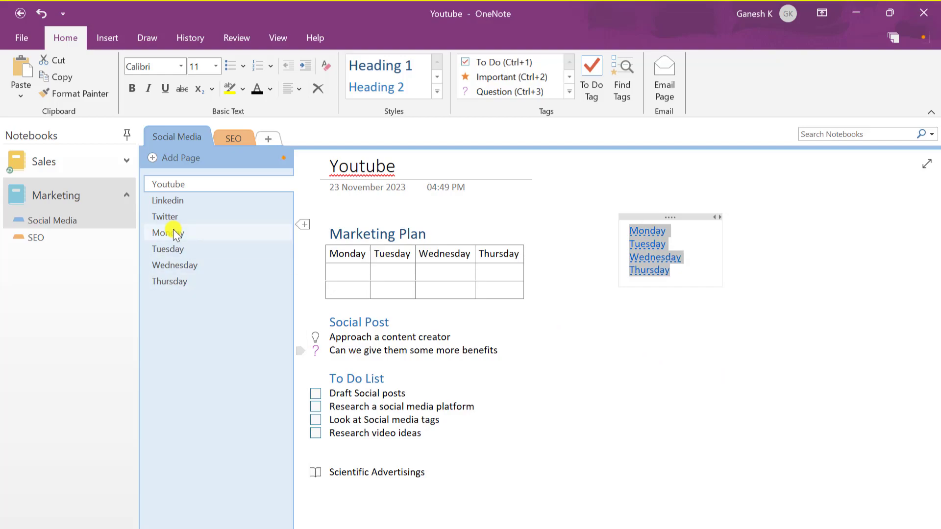
click(172, 231)
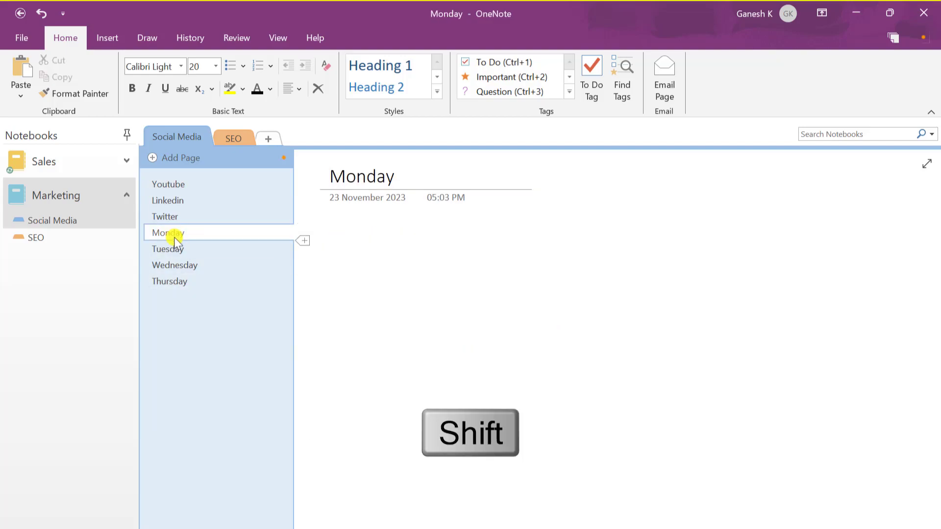
Move the Monday–Thursday pages below Youtube and indent them as its subpages
shift+click(181, 283)
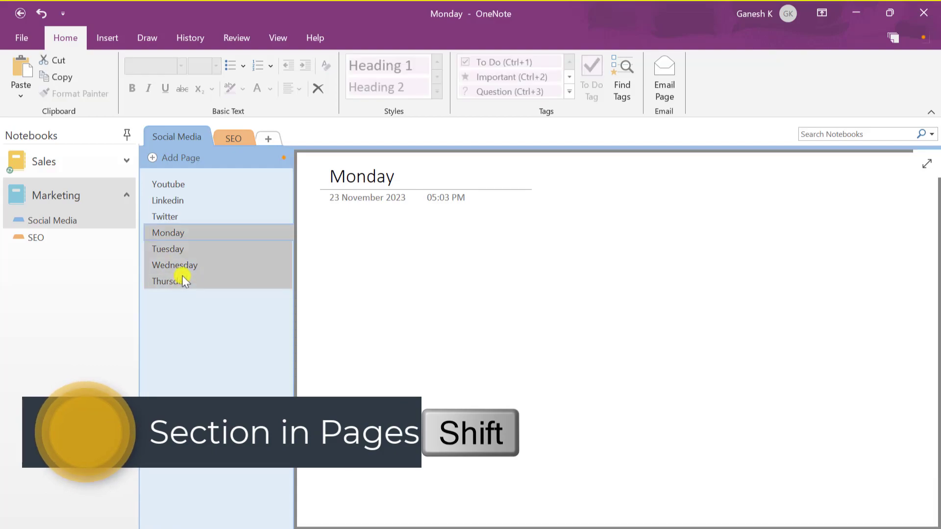
drag(189, 230, 197, 188)
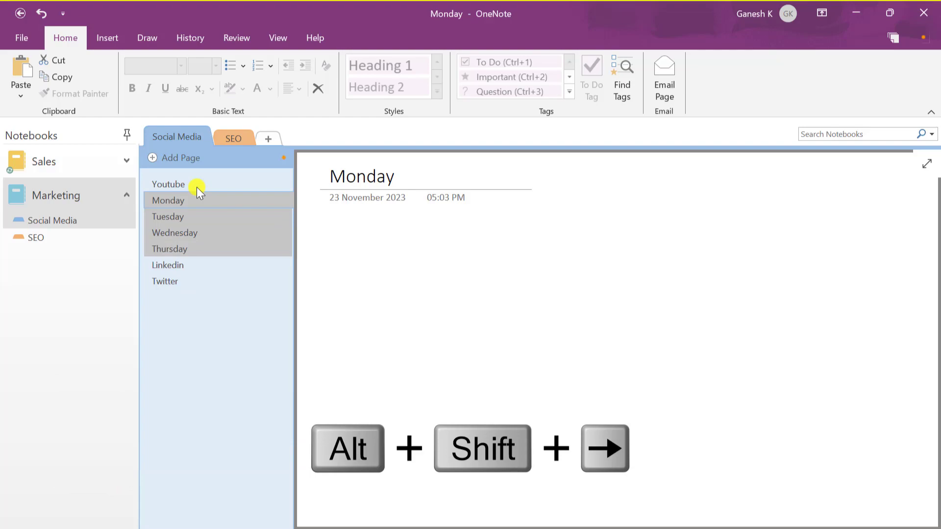
key(alt+shift+Right)
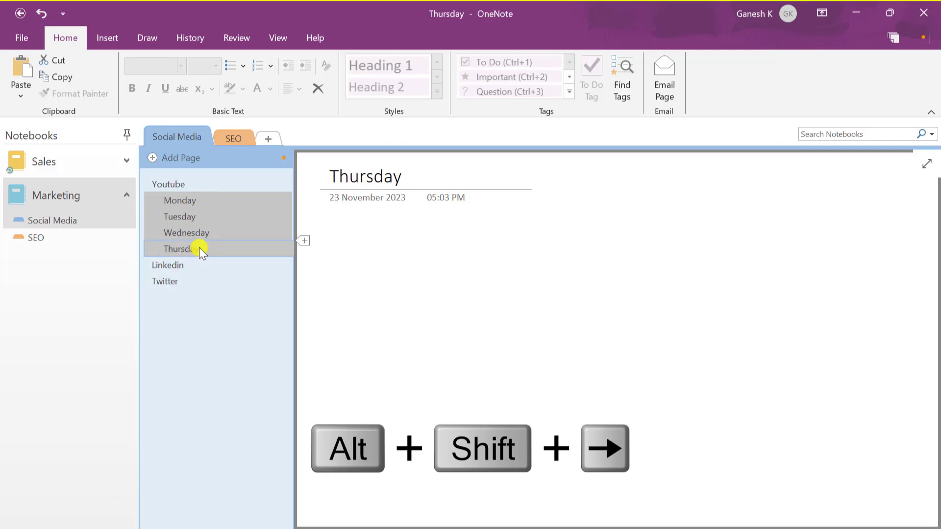
Verify the Monday and Tuesday links on the Youtube page open their pages
click(177, 184)
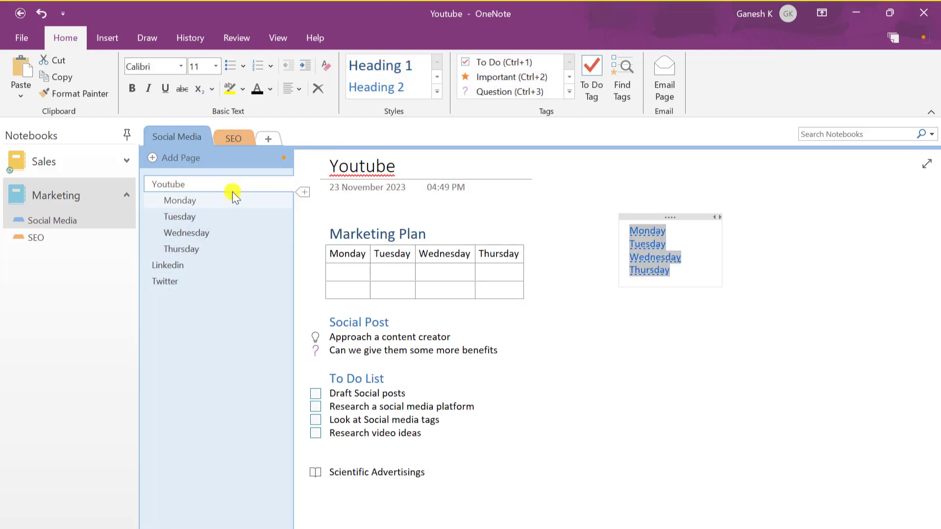
click(689, 250)
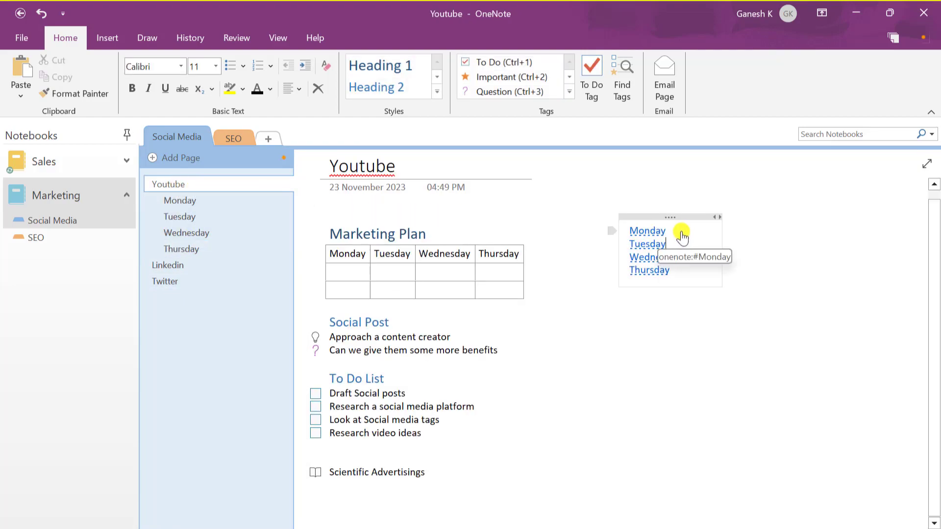
click(652, 231)
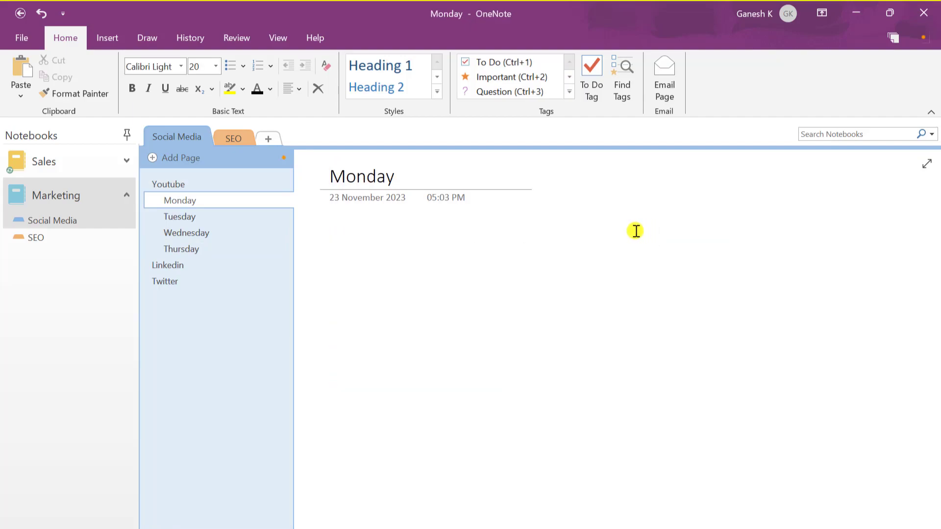
click(182, 186)
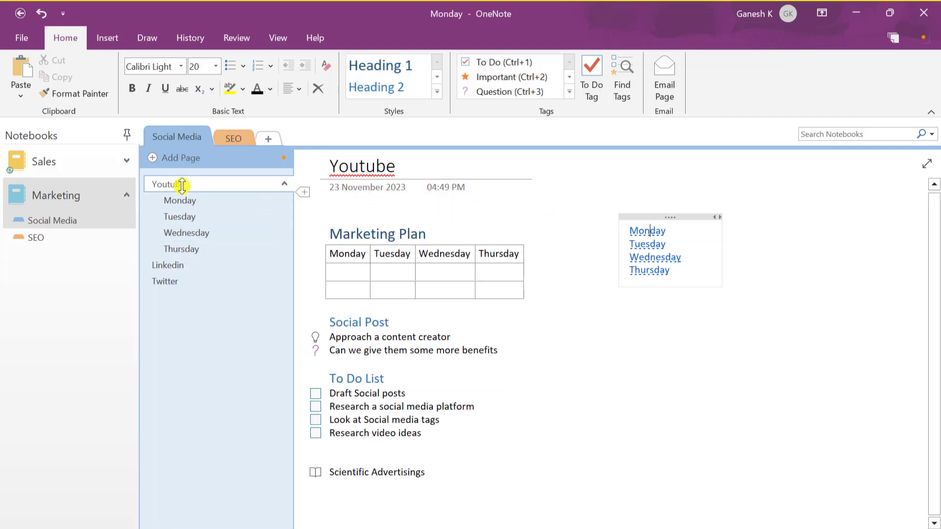
click(650, 244)
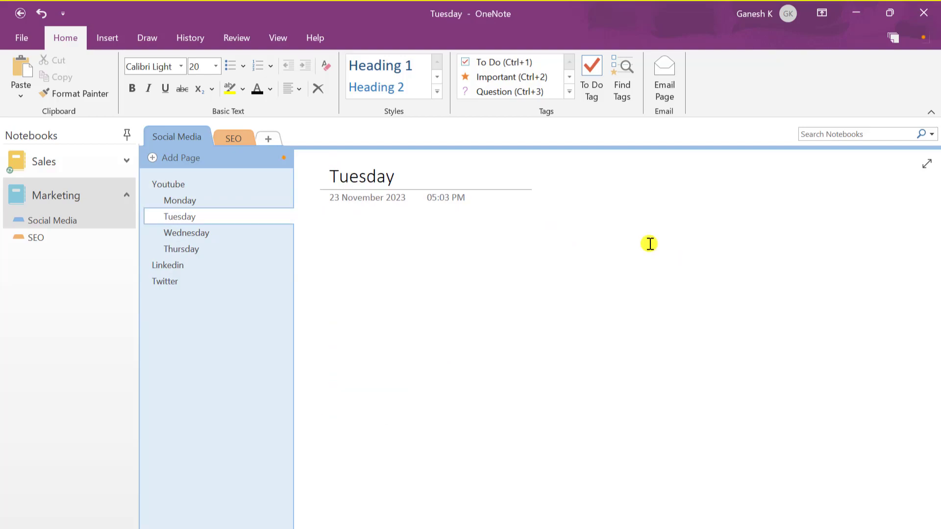
click(201, 188)
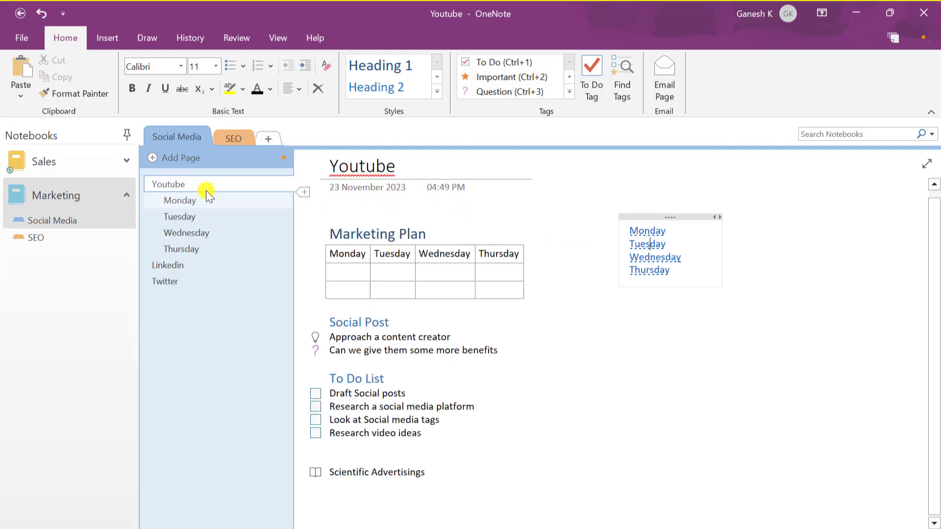
click(107, 38)
click(333, 84)
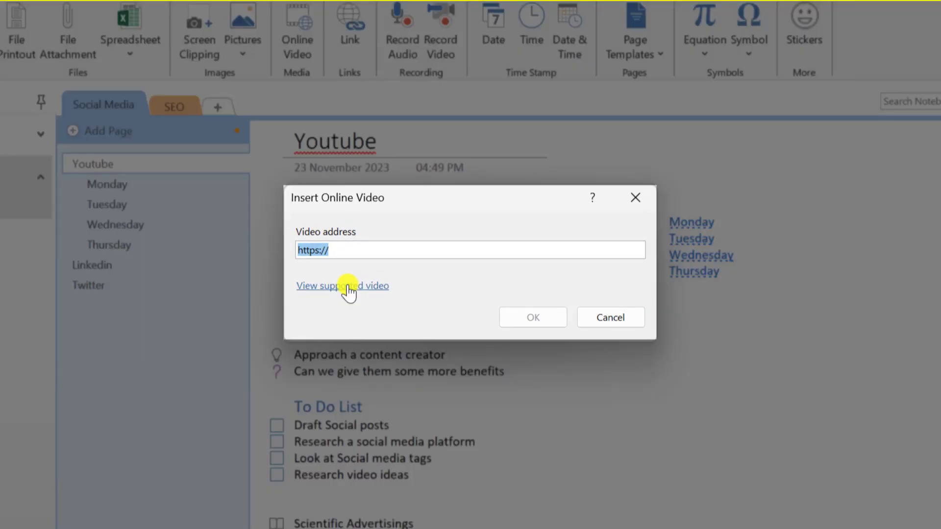
Embed the pasted YouTube video address, play and pause it, and drag it below the notes
click(347, 250)
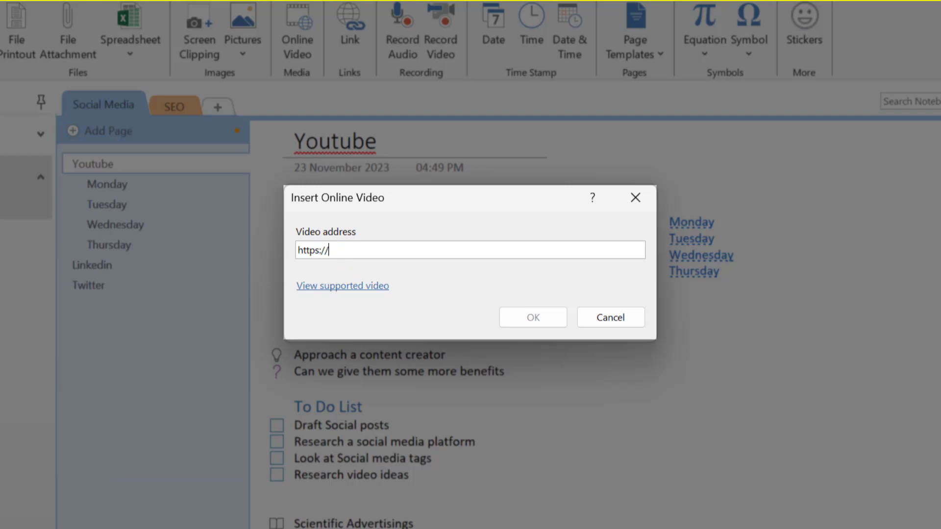
text(youtu.be/u80roDVx5Lw?si=vtX5sq452qnUPR03)
click(534, 320)
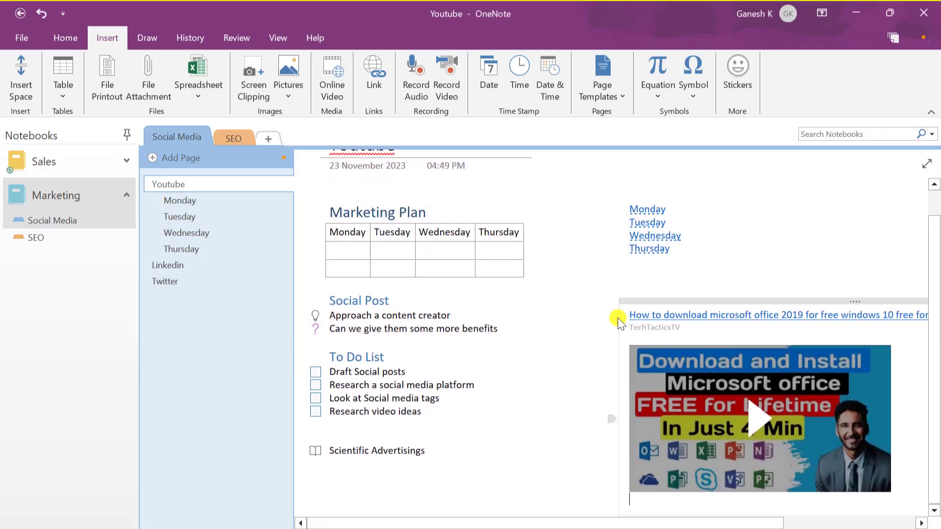
click(774, 416)
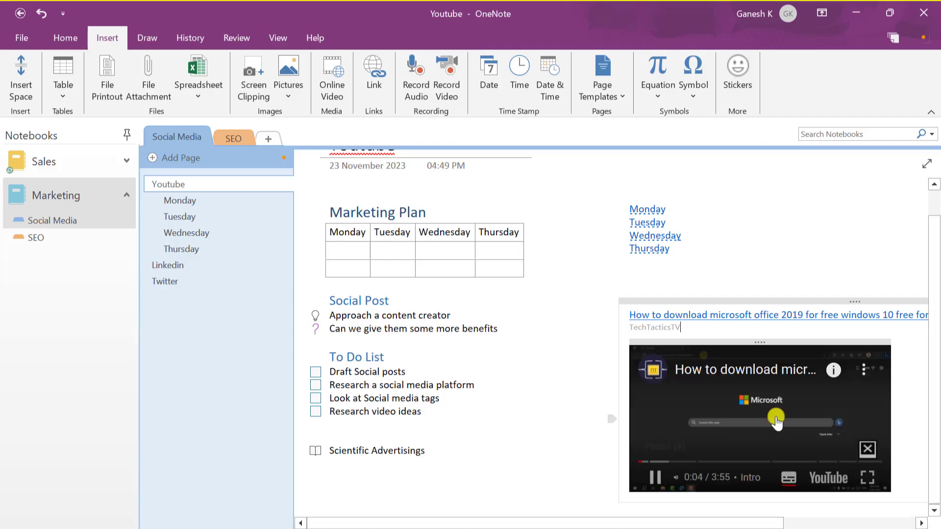
click(659, 480)
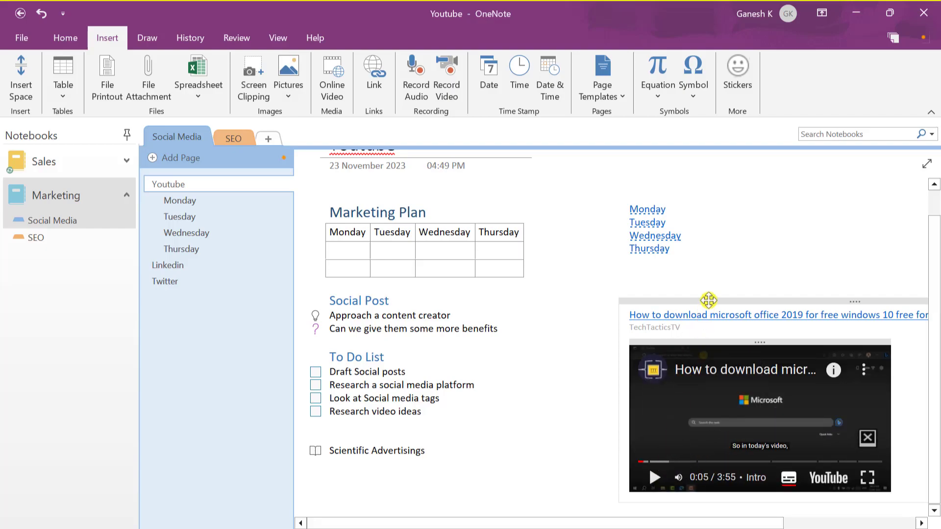
drag(710, 300, 388, 464)
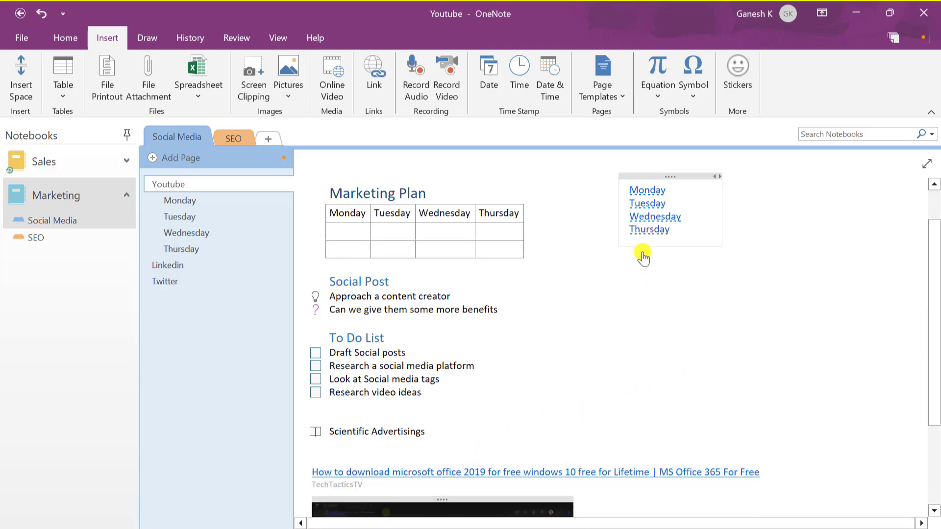
Add a new page from the Business category's Project Overview template
click(619, 100)
click(632, 114)
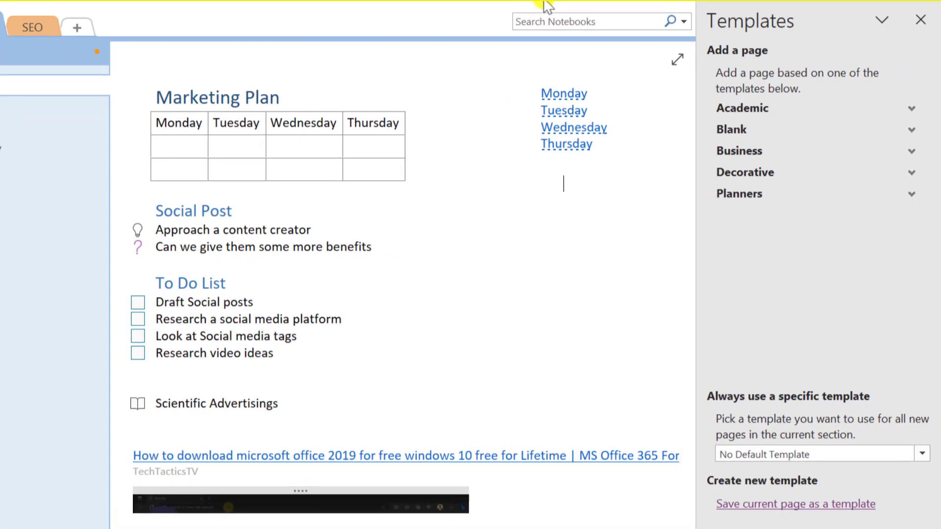
click(912, 108)
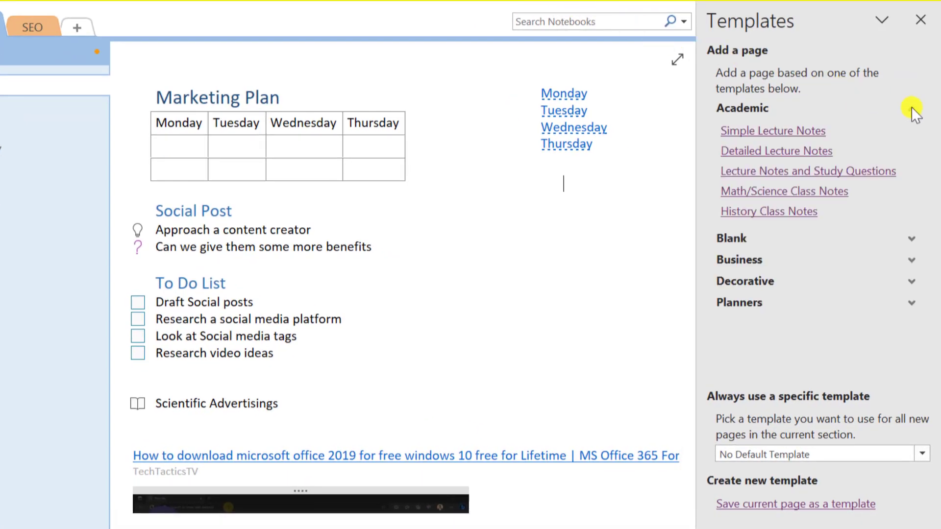
click(911, 108)
click(910, 130)
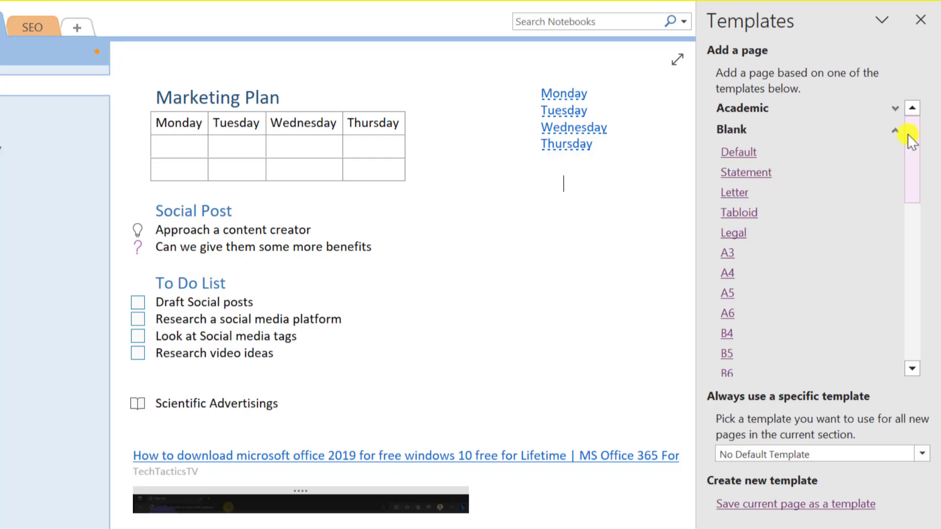
click(898, 131)
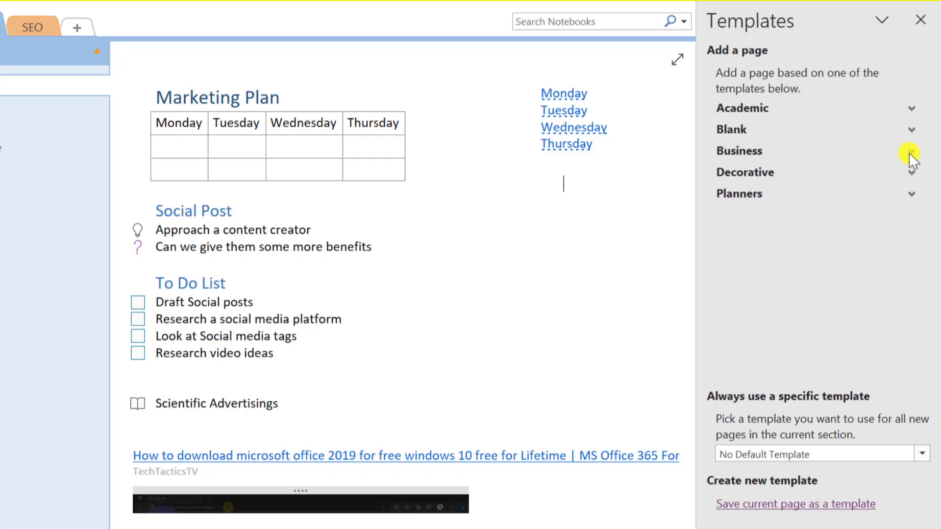
click(910, 152)
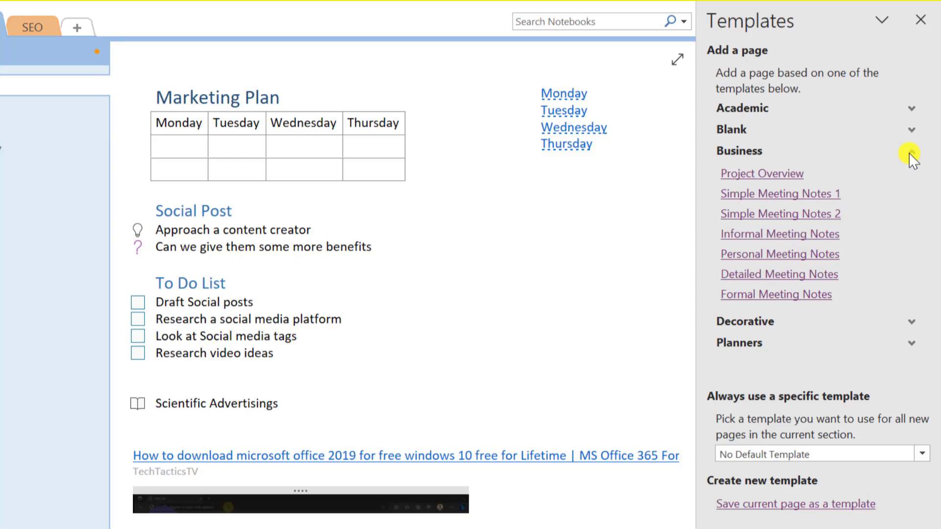
click(762, 174)
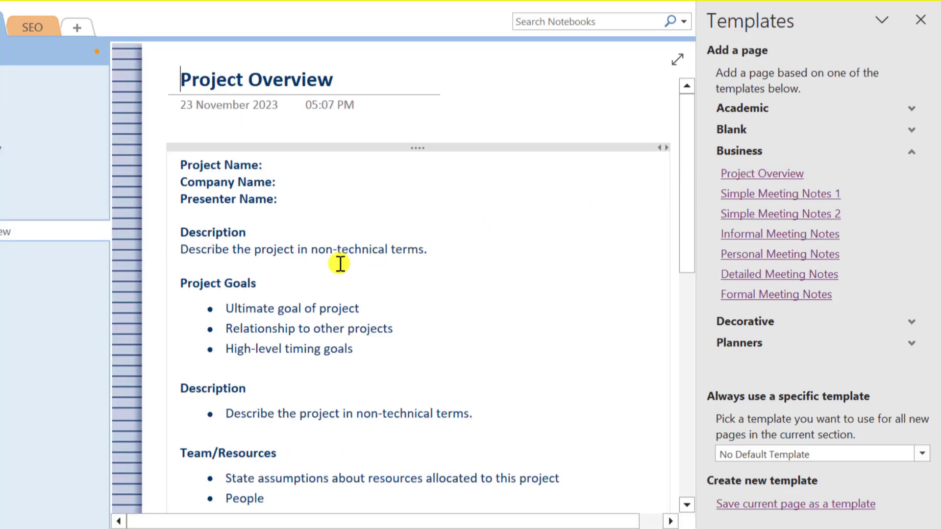
scroll(340, 263, down, 3)
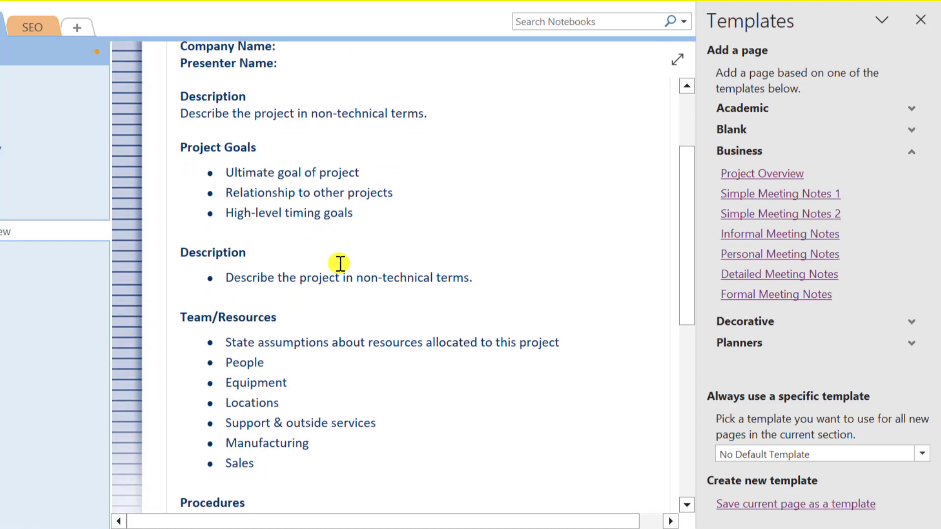
Close the templates pane, return to the Youtube page, and reopen the Page Templates pane
click(920, 22)
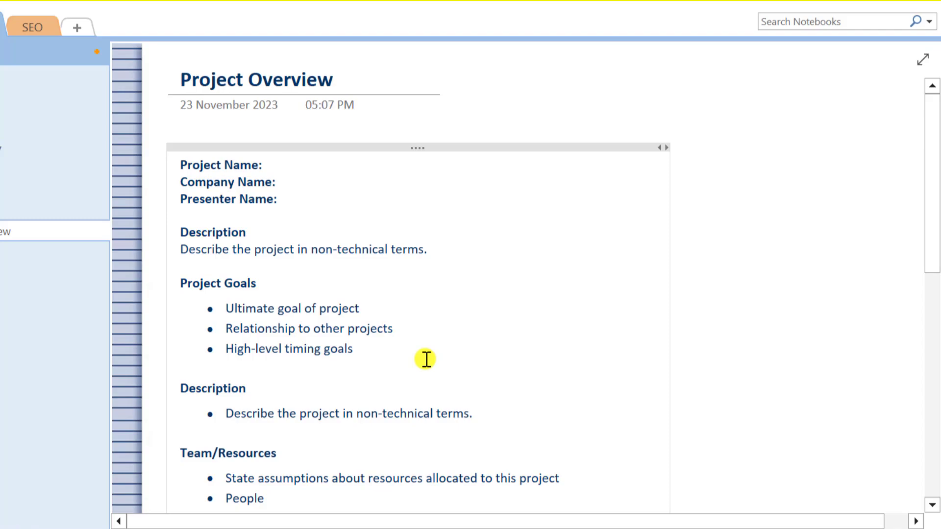
scroll(427, 359, down, 7)
scroll(427, 359, down, 4)
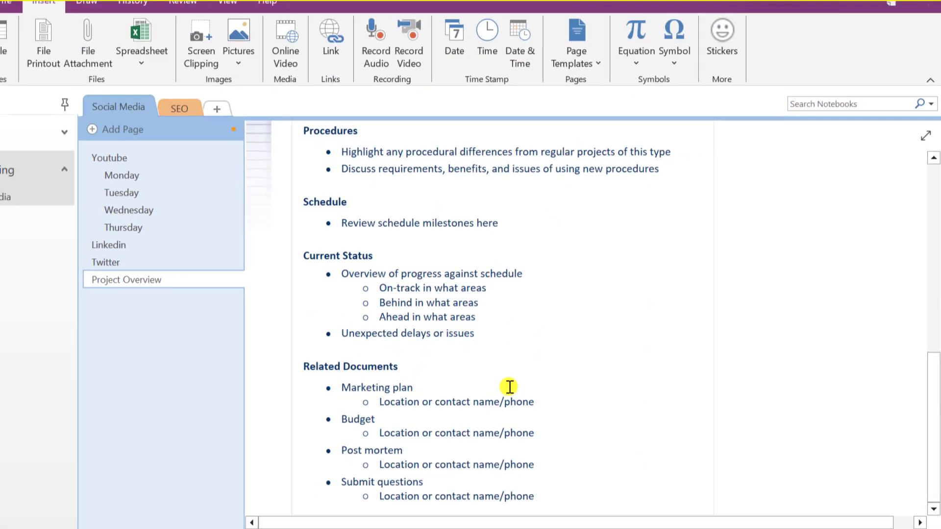
scroll(505, 382, up, 8)
click(114, 159)
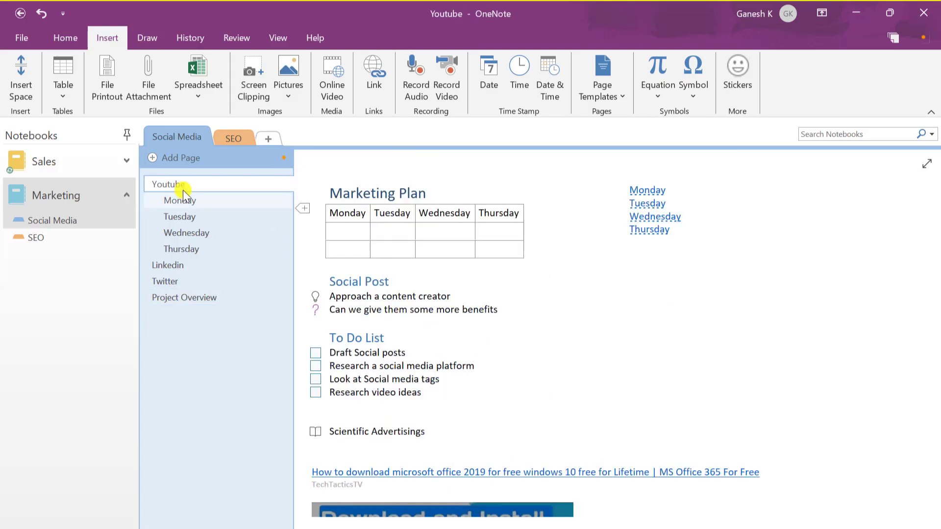
click(611, 98)
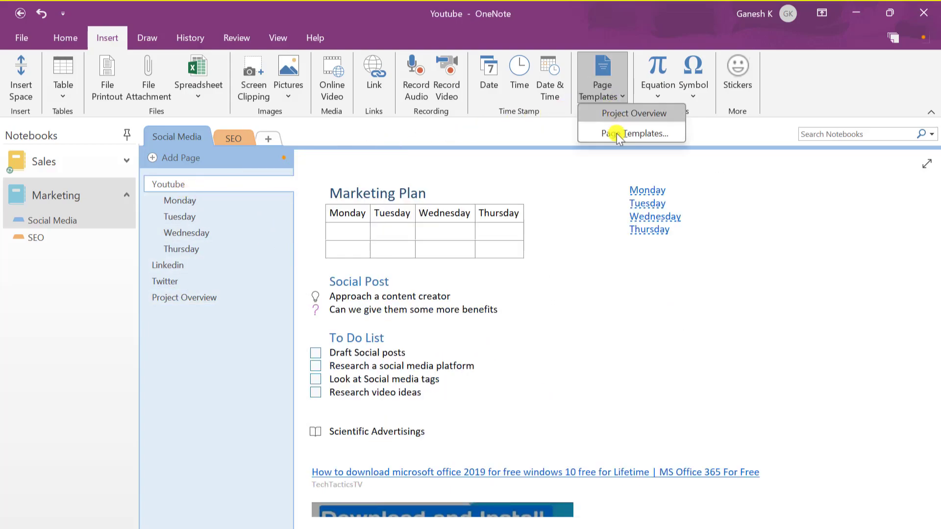
click(617, 134)
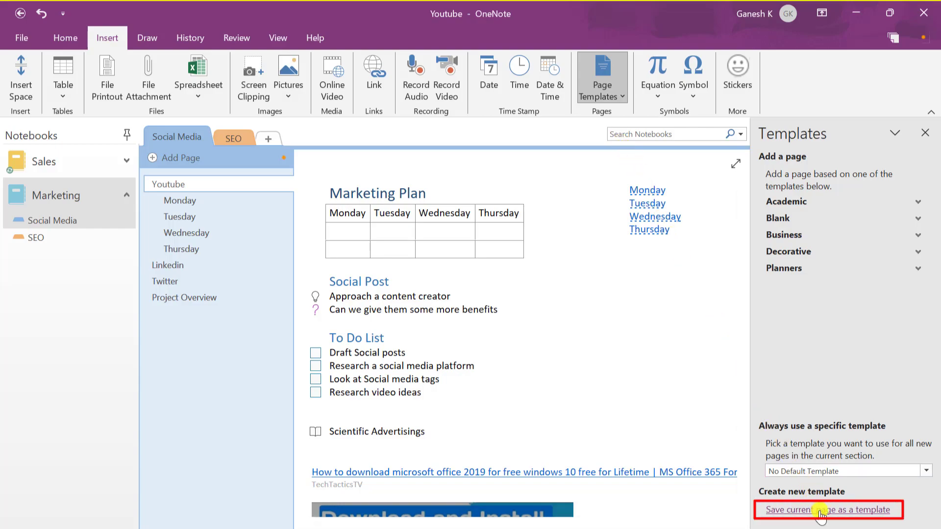
click(602, 84)
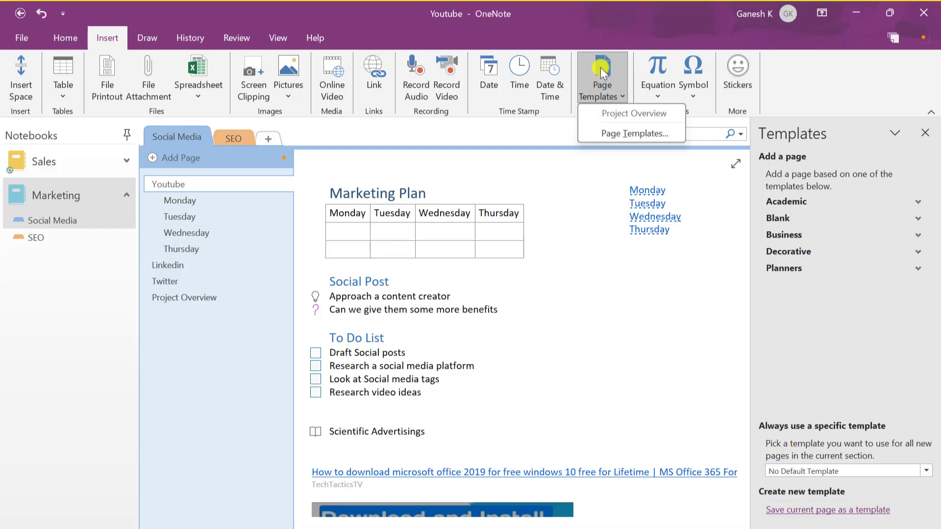
click(601, 70)
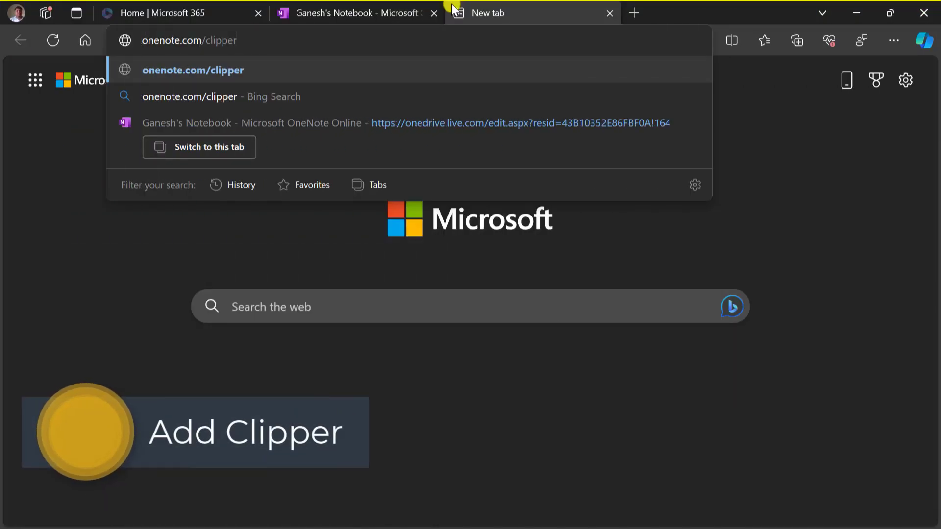
Load onenote.com/clipper and add the OneNote Web Clipper extension from its Edge Add-ons page
key(Return)
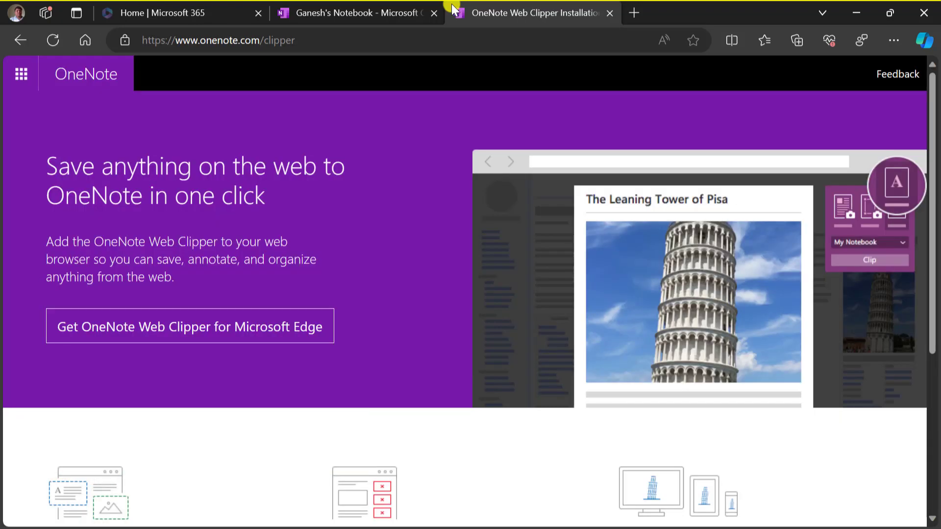
click(188, 335)
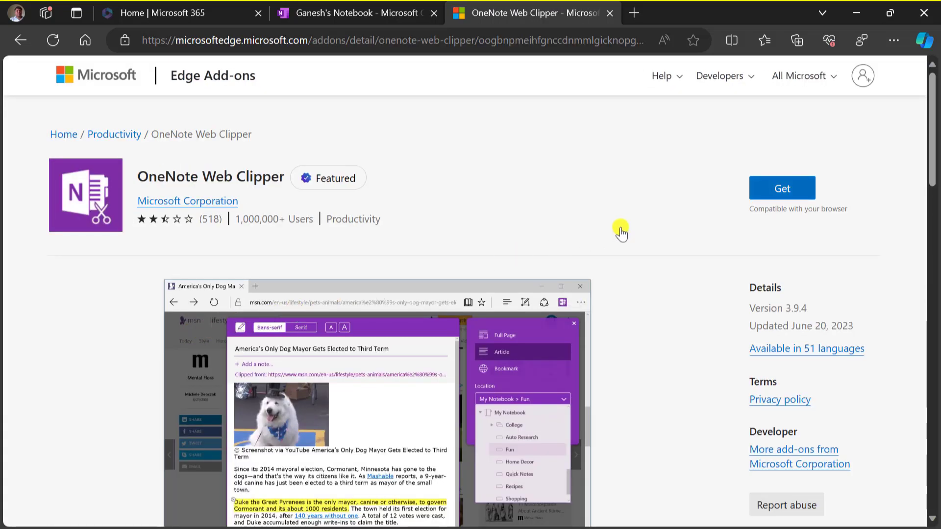
click(778, 195)
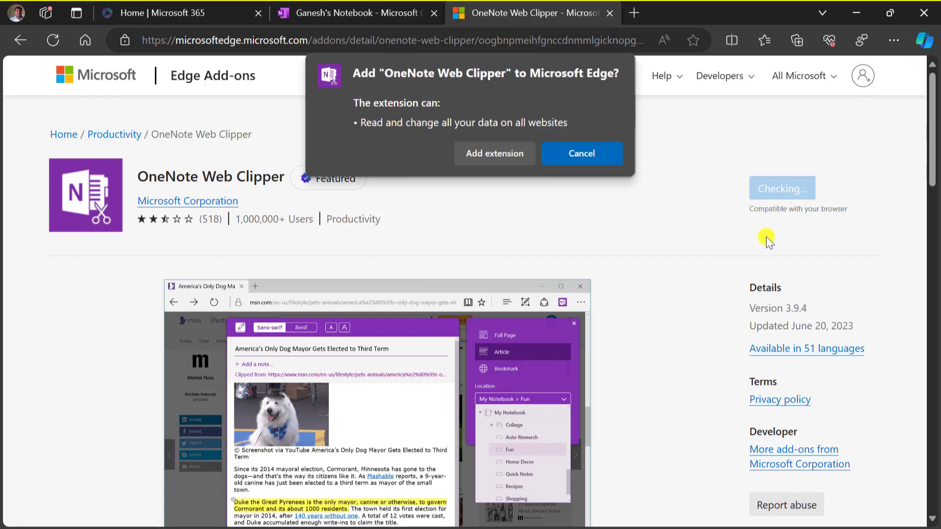
click(488, 162)
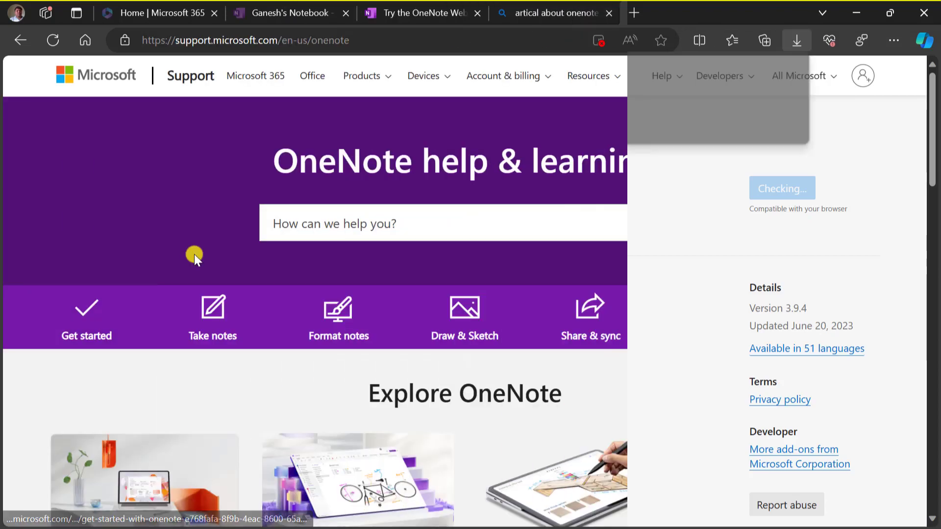
Open the 'Keyboard shortcuts in OneNote' support article
scroll(194, 254, down, 5)
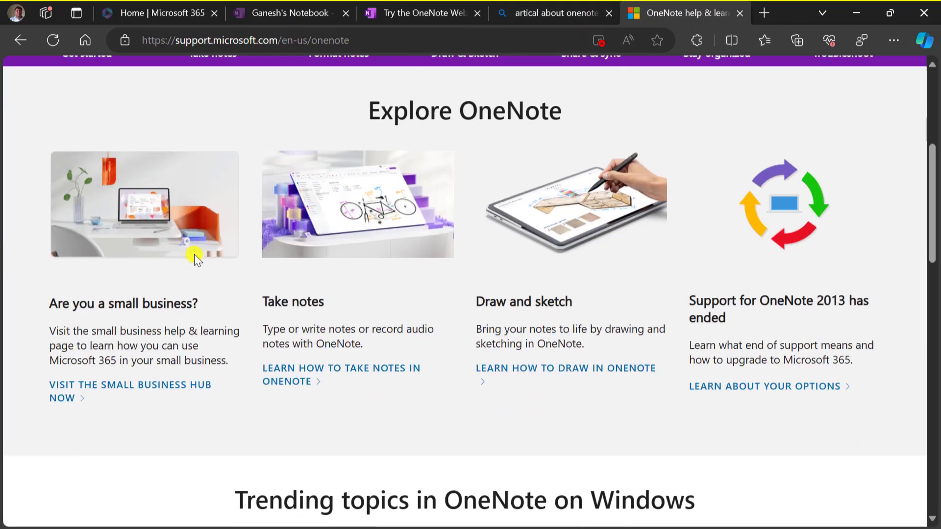
scroll(194, 254, down, 4)
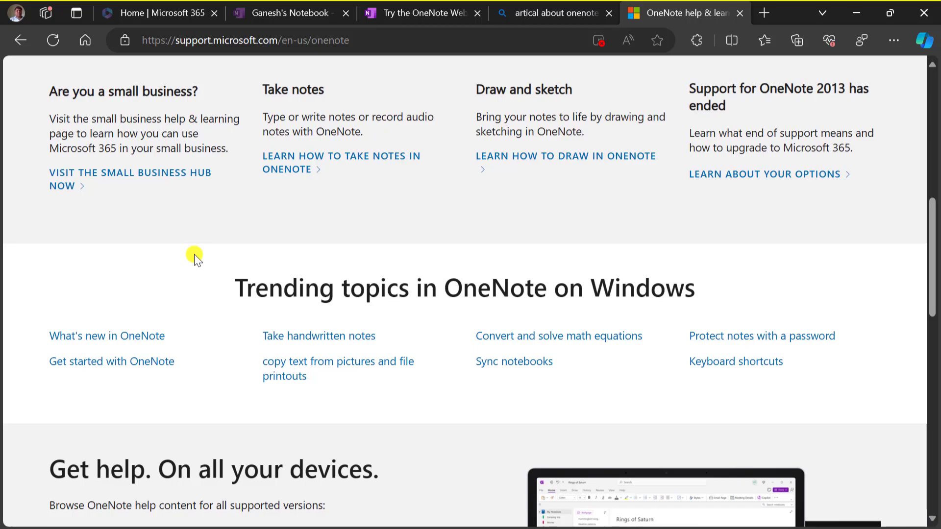
click(722, 363)
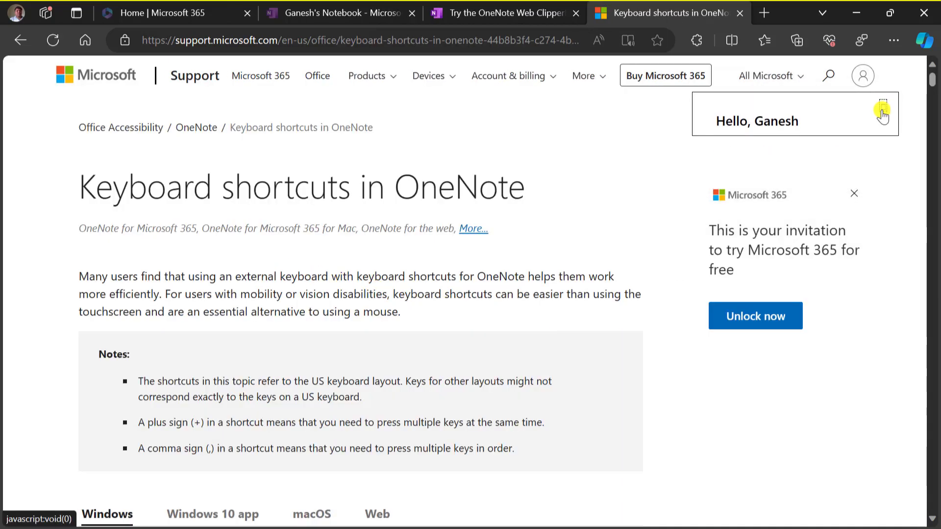
Launch the OneNote Web Clipper and sign in with a Microsoft account, accepting access
click(701, 40)
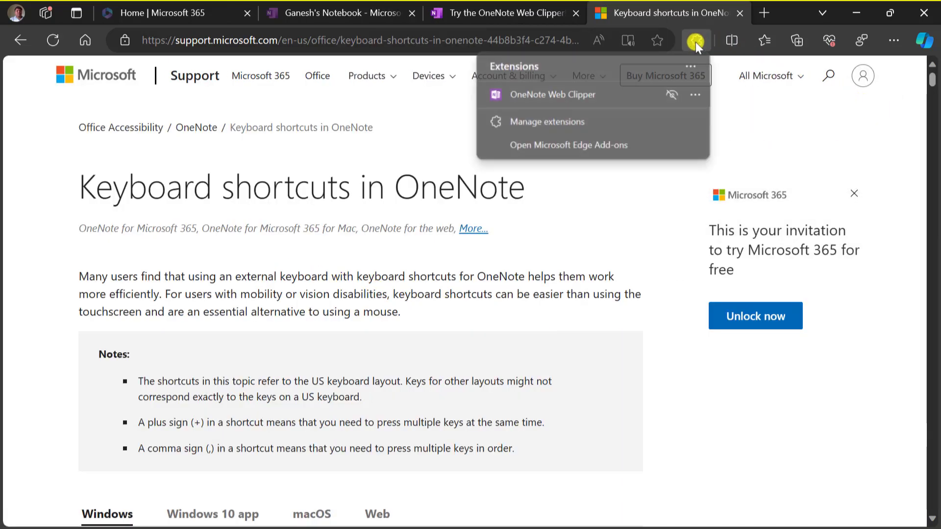
click(585, 90)
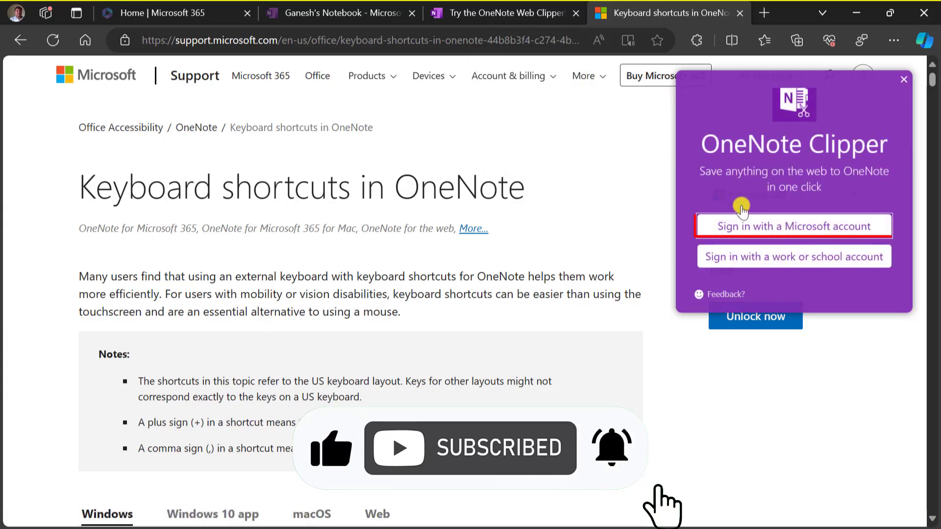
click(767, 226)
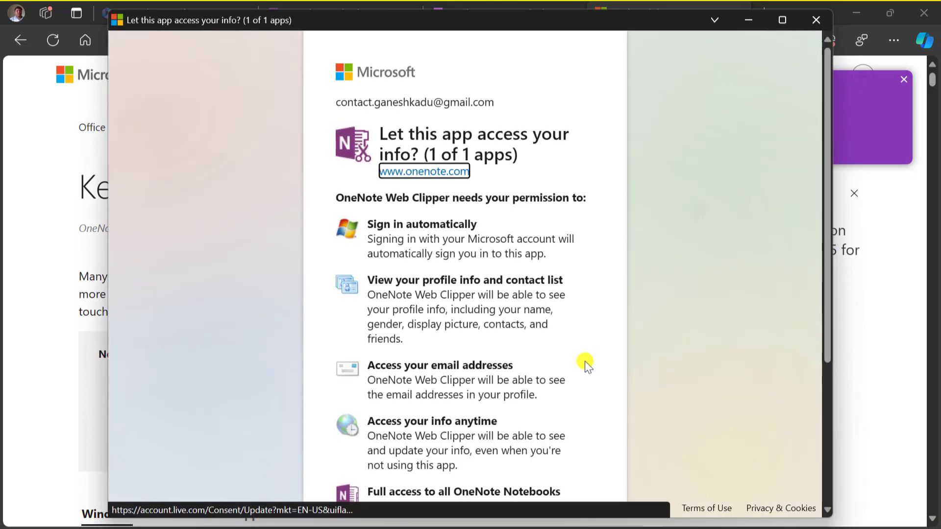
scroll(585, 362, down, 5)
click(551, 455)
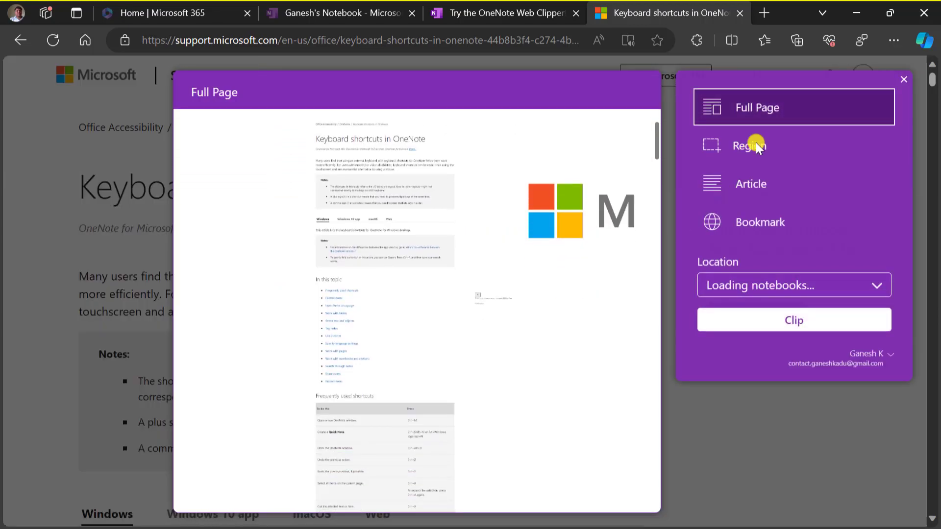
Preview the page in the clipper's Region and Article modes
click(757, 145)
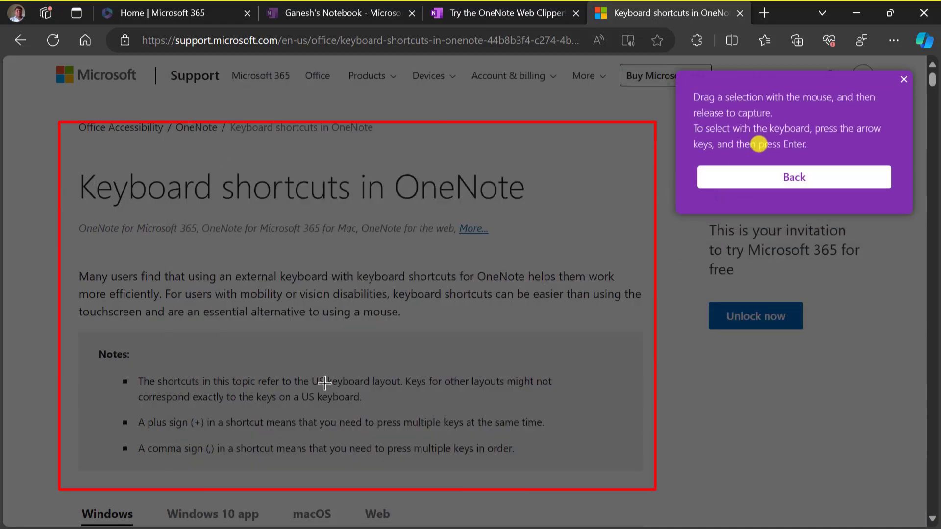
click(774, 177)
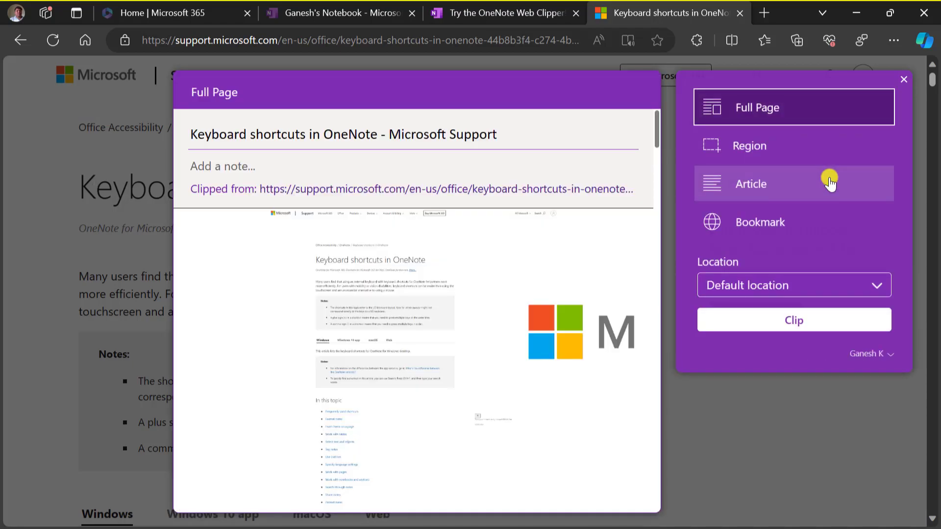
click(828, 181)
scroll(367, 377, down, 20)
scroll(366, 376, down, 20)
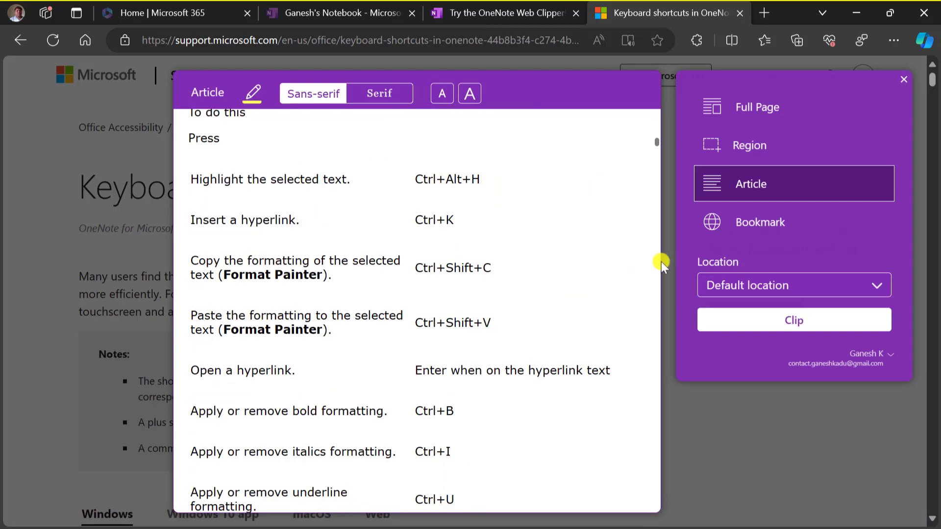
Clip the page as a Bookmark to Marketing > Social Media
click(749, 231)
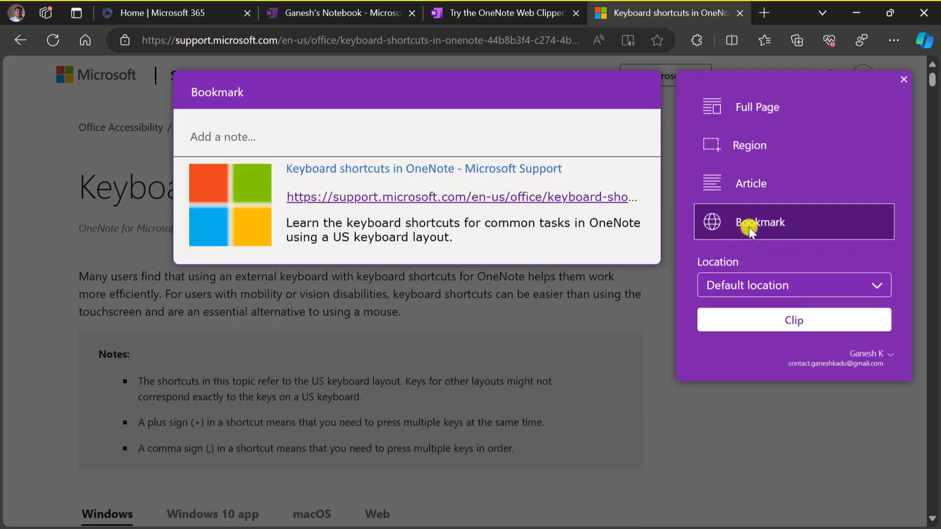
click(729, 286)
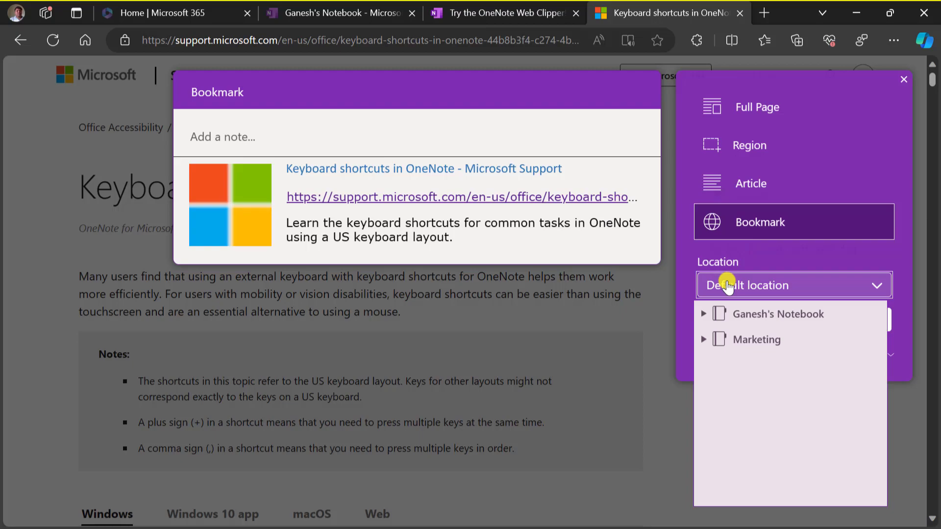
click(706, 342)
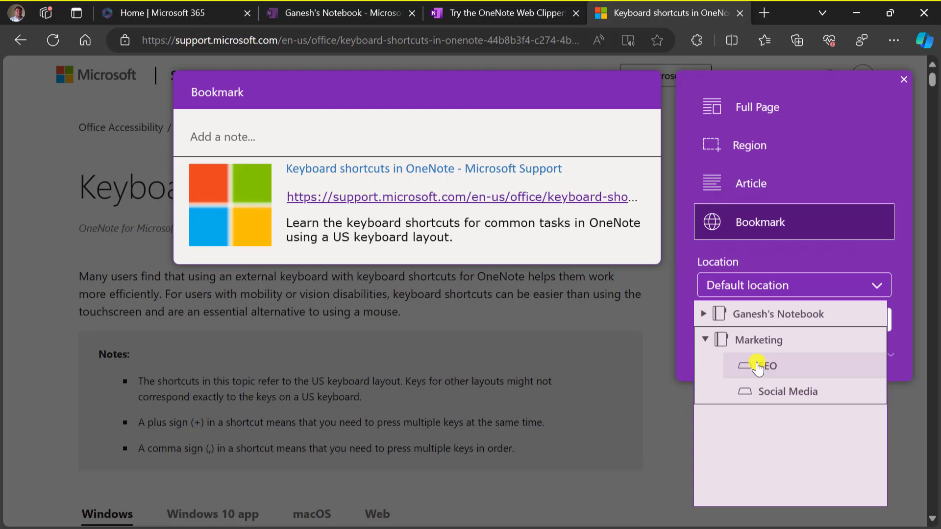
click(771, 393)
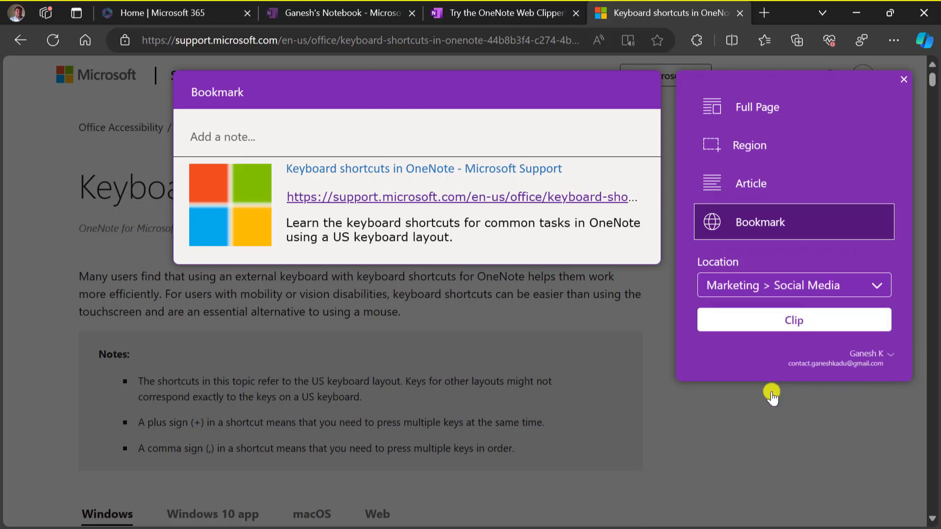
click(773, 324)
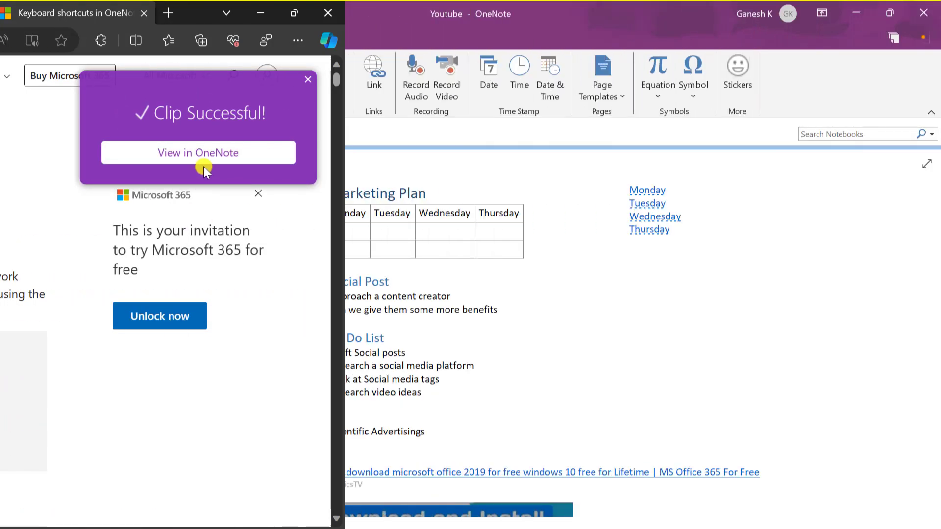
click(204, 152)
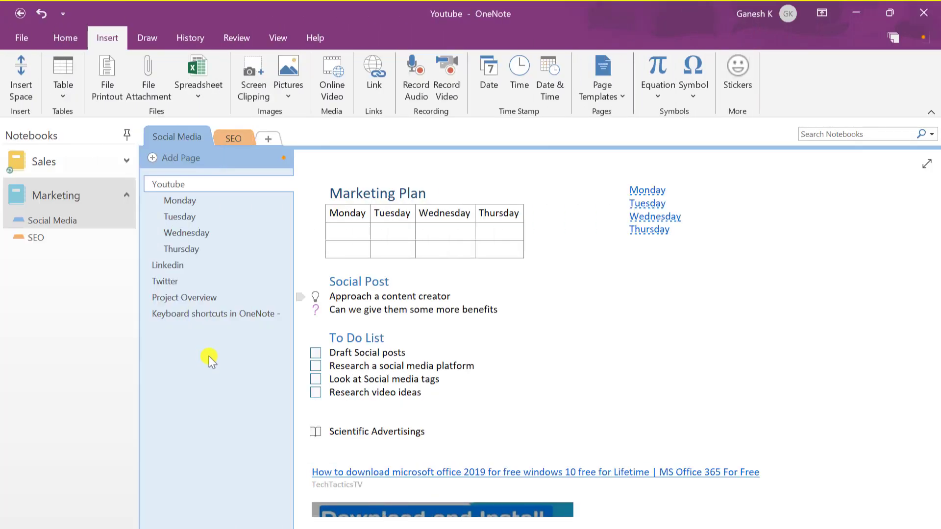
click(213, 315)
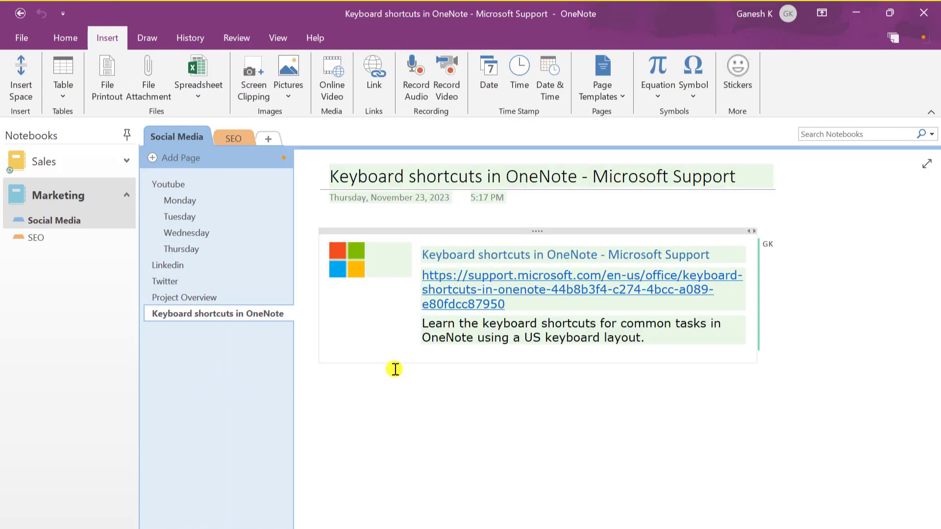
click(391, 312)
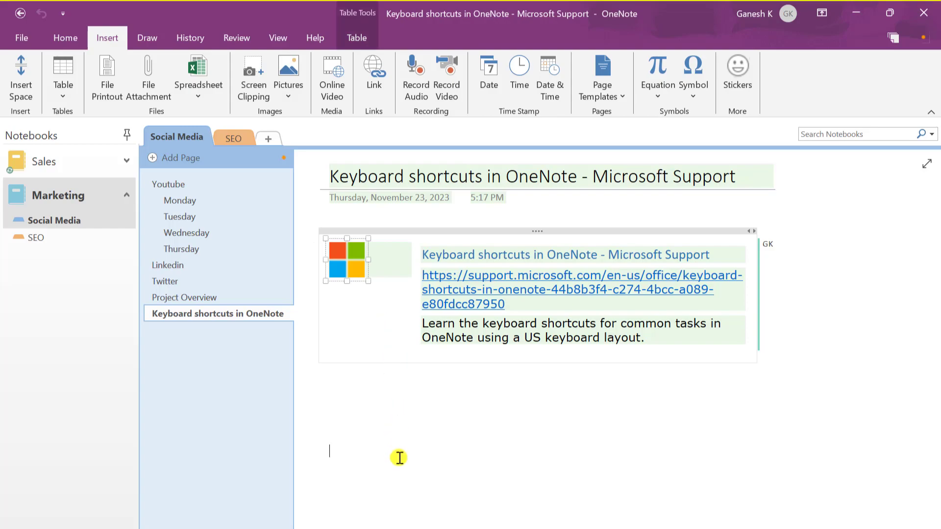
click(400, 458)
drag(740, 176, 327, 176)
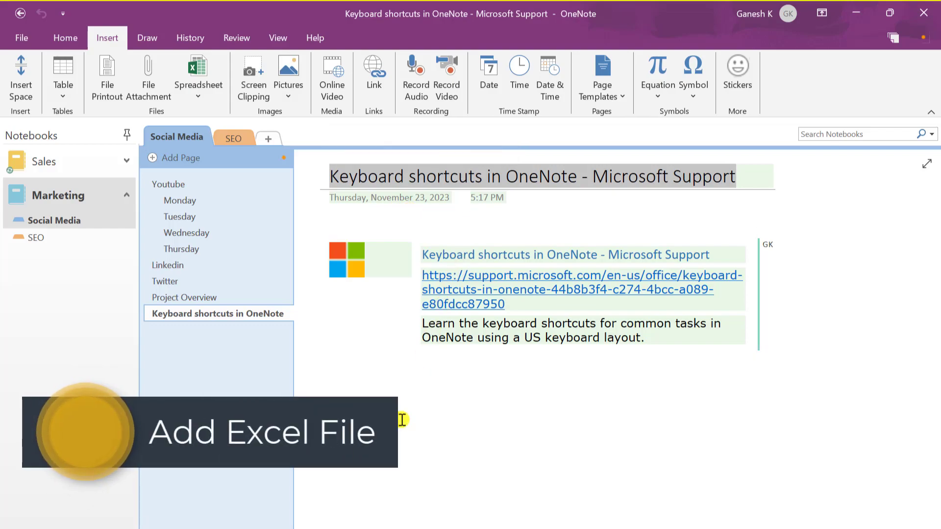
click(399, 420)
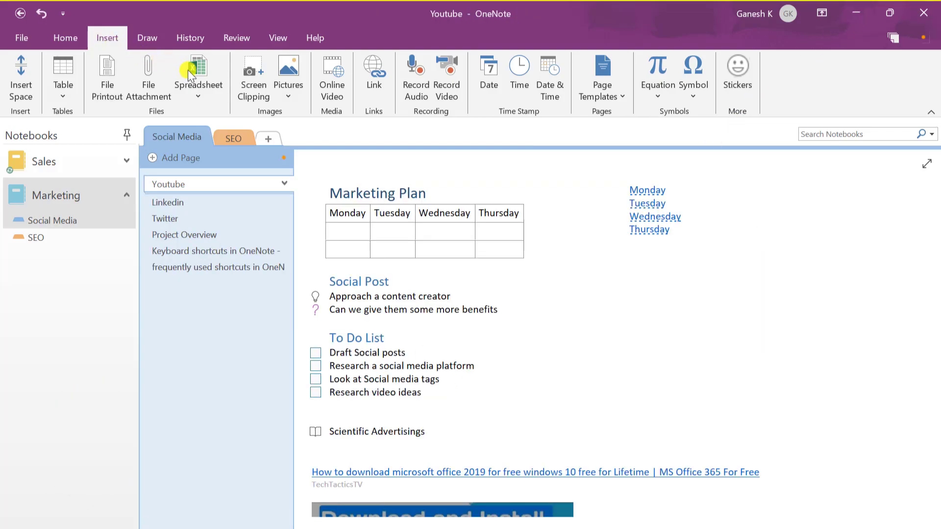
Embed a new Excel spreadsheet on the Youtube page and open it for editing
click(188, 69)
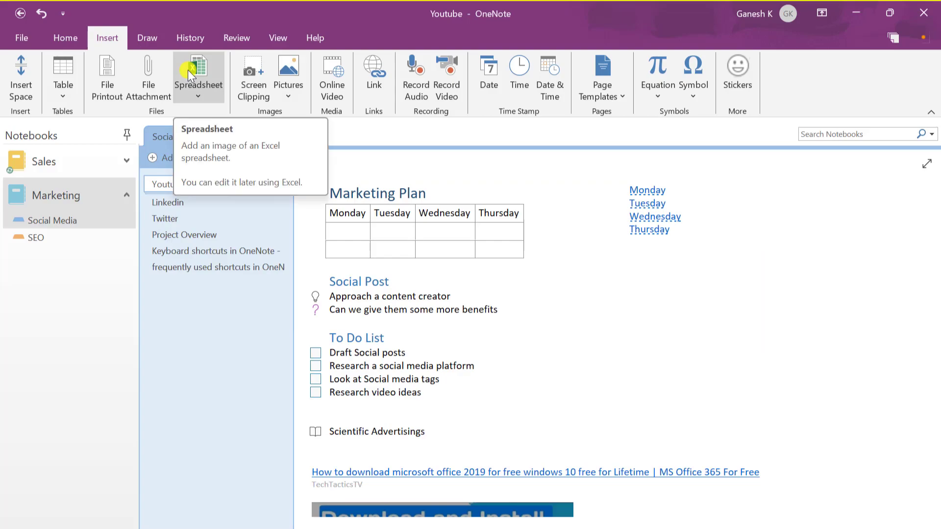
click(271, 131)
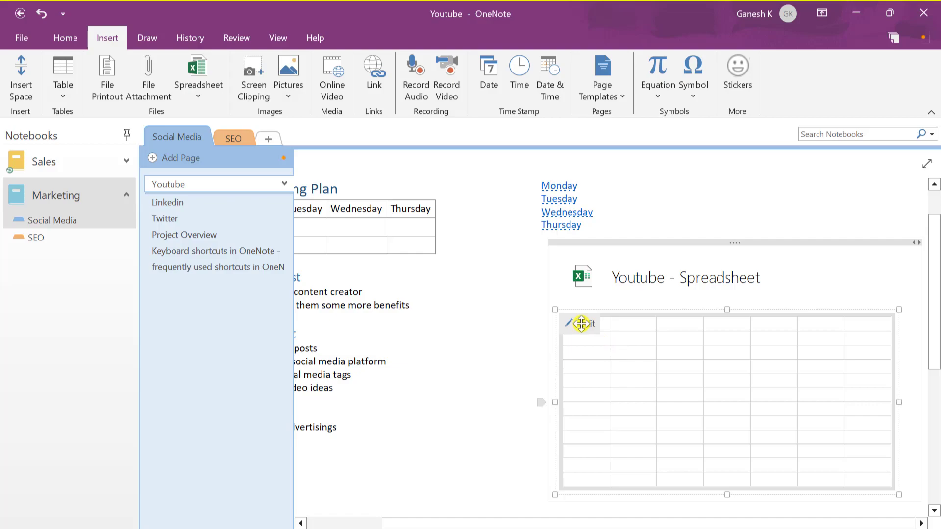
click(582, 324)
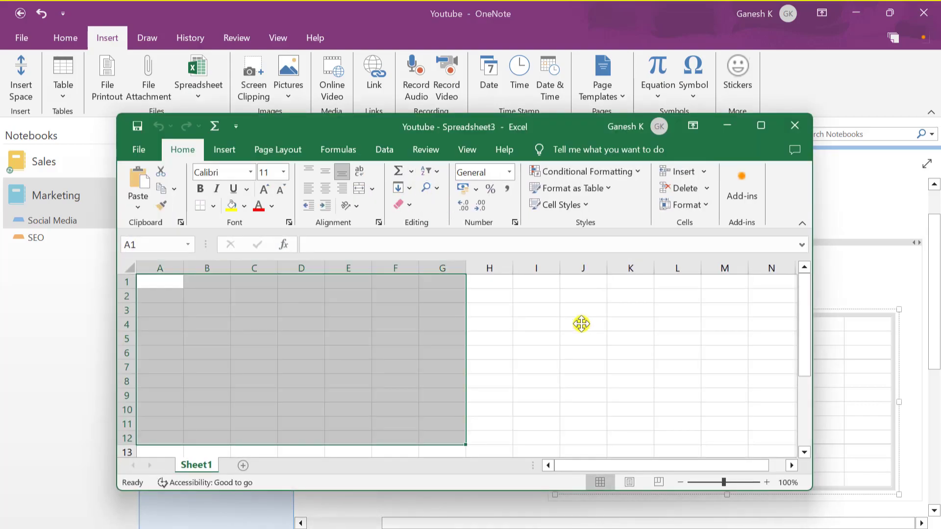
Enter Day and Number headings, the days through Thurs, and =RAND() values beside them
double_click(154, 286)
text(Day)
key(Right)
text(Time)
key(Return)
key(Up)
text(Number)
key(Return)
text(=rand())
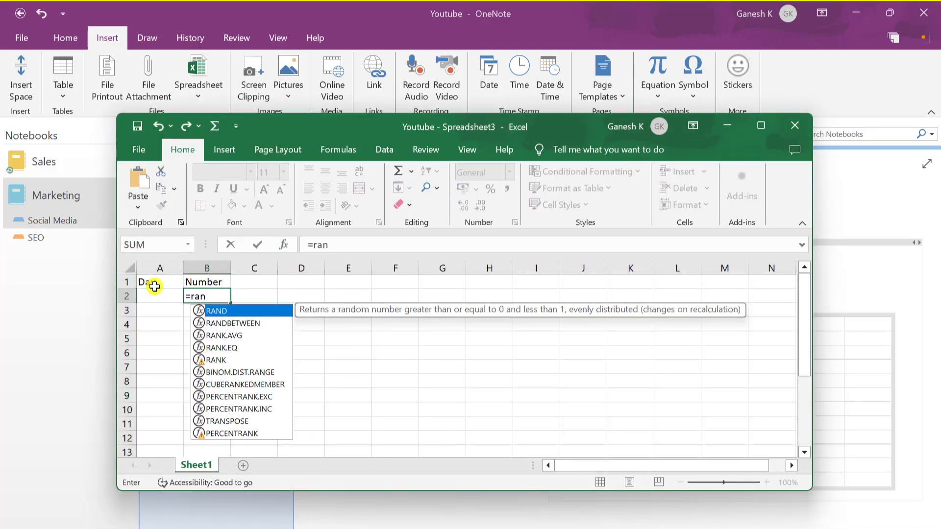
key(Return)
text(Thurs)
Replace the random-number formulas in B2:B5 with fixed values, then save and close Excel
key(Right)
key(shift+Up)
key(shift+Up)
key(shift+Up)
key(ctrl+c)
key(ctrl+shift+v)
key(ctrl+s)
key(alt+F4)
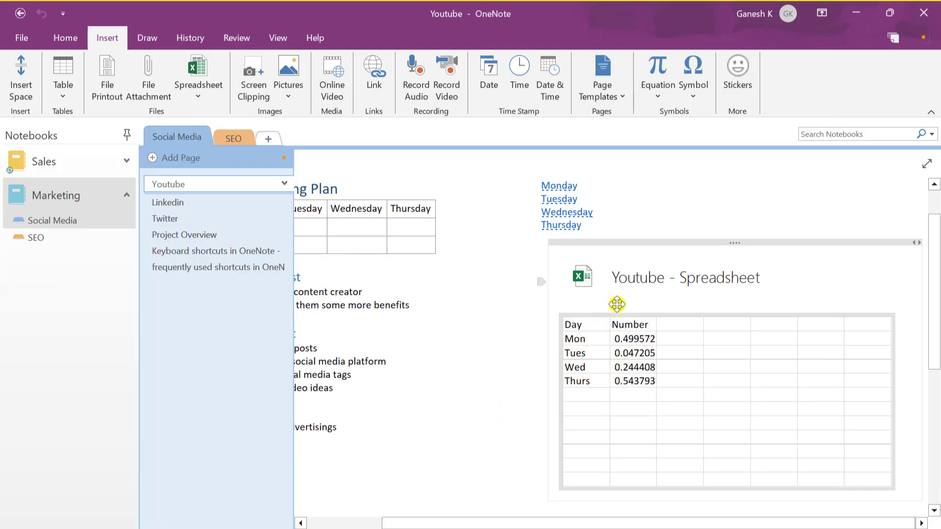
Reopen the embedded Youtube spreadsheet in Excel to check it, then close it
click(672, 278)
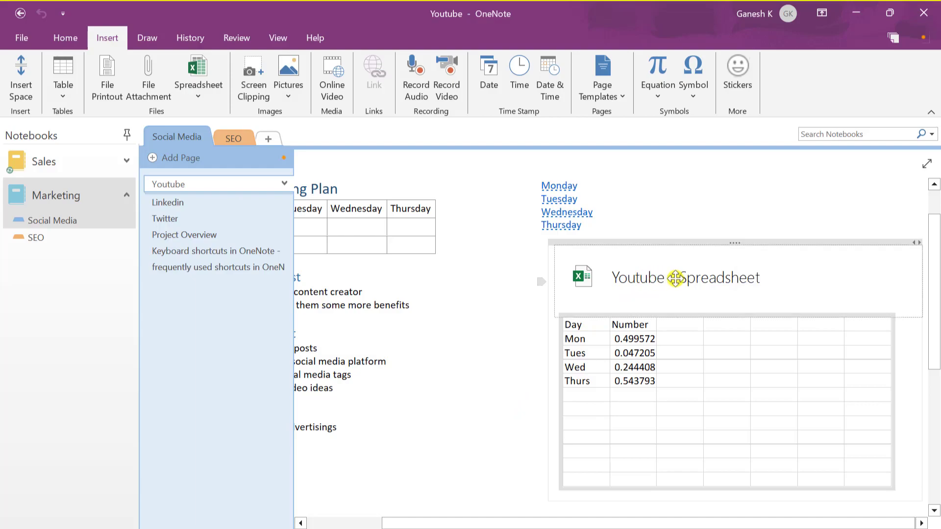
double_click(682, 278)
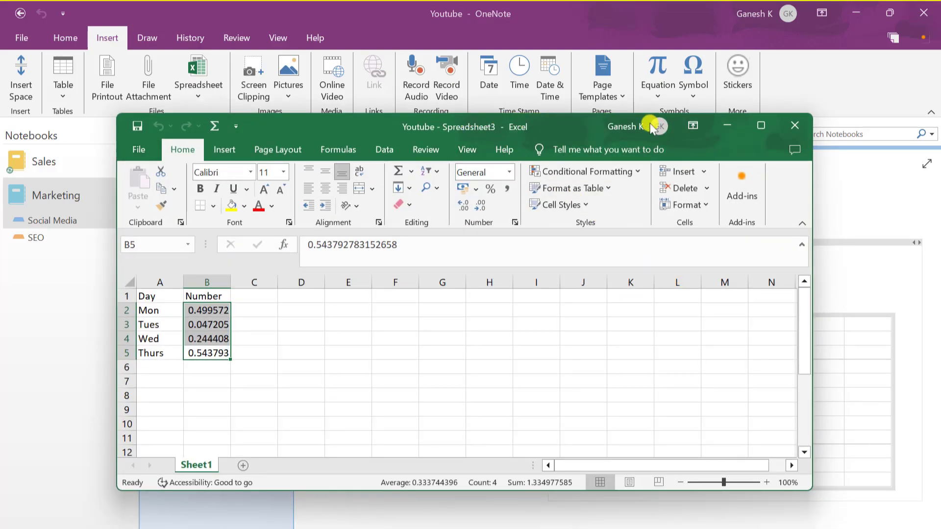
click(795, 125)
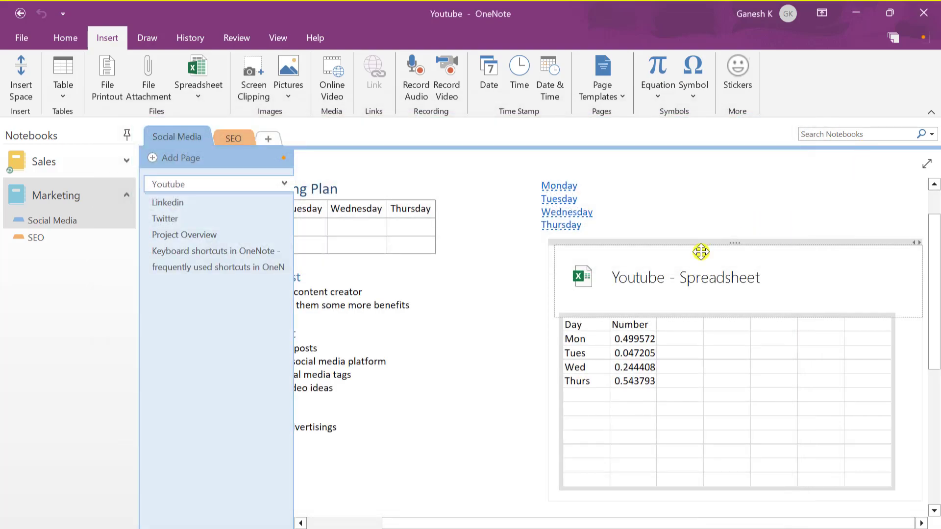
click(498, 380)
Create a new section in the Marketing notebook named Advert
scroll(498, 380, down, 4)
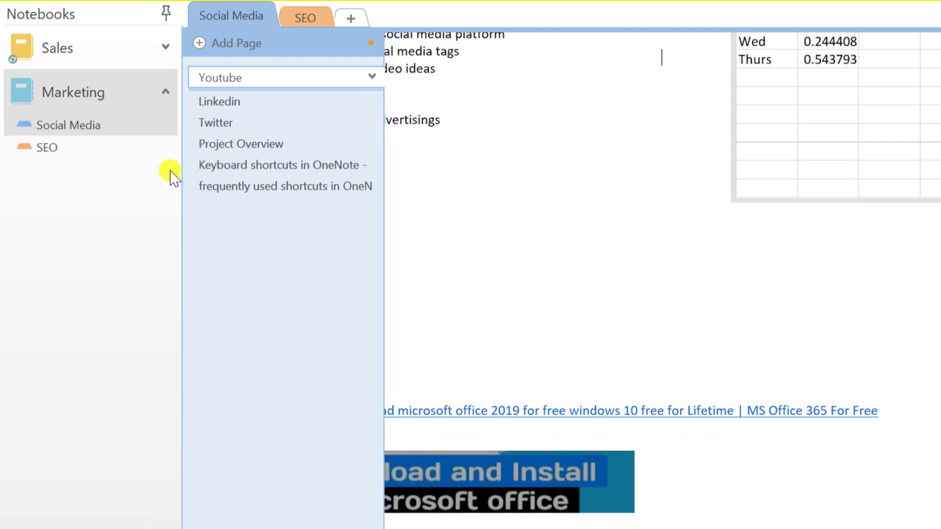
right_click(52, 188)
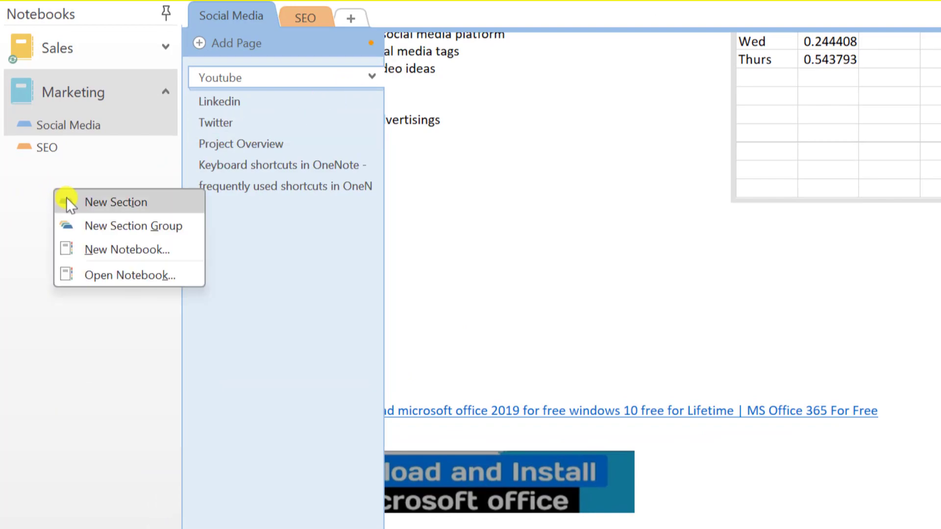
click(70, 200)
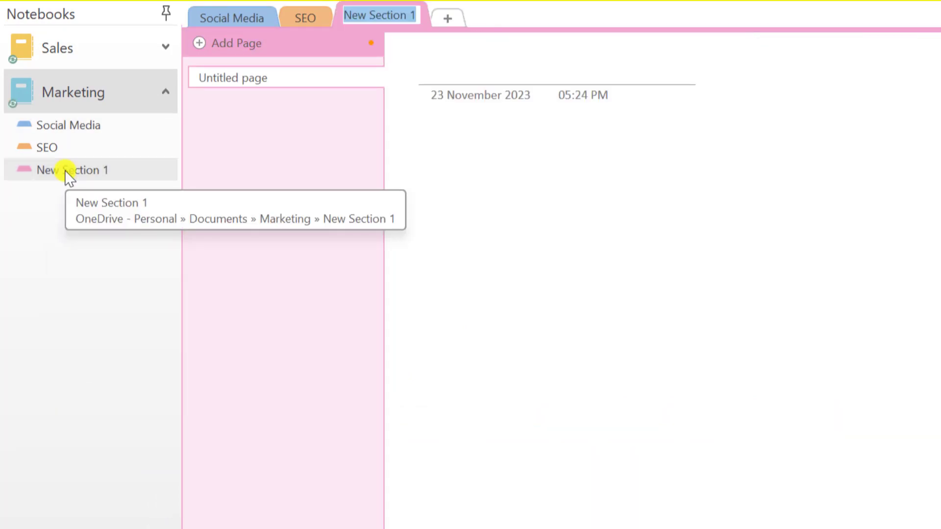
double_click(64, 169)
text(Advert)
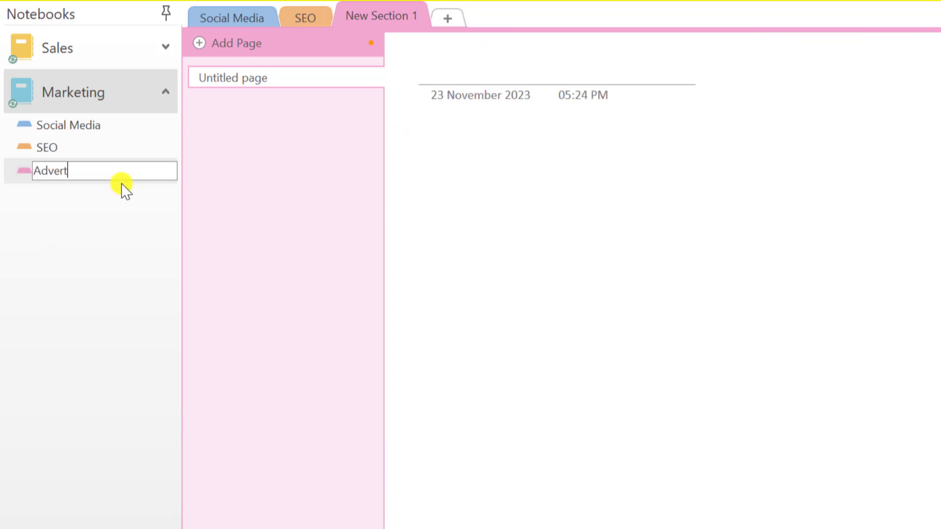
key(Return)
Add a new section group to Marketing and name it Group
right_click(61, 170)
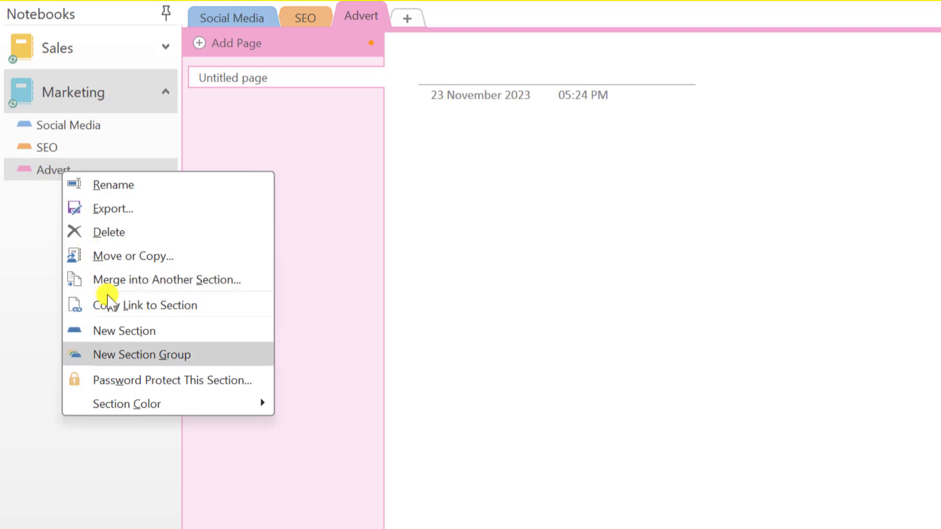
click(131, 361)
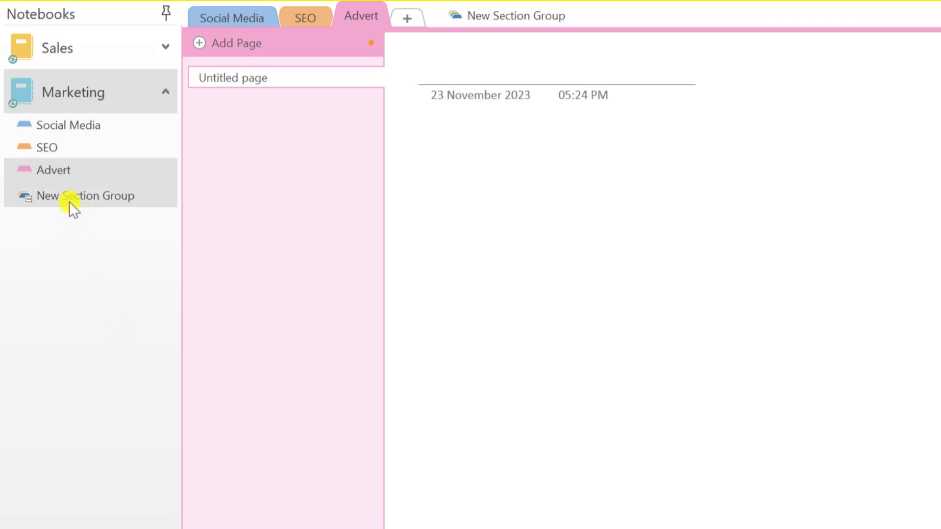
click(69, 201)
right_click(70, 201)
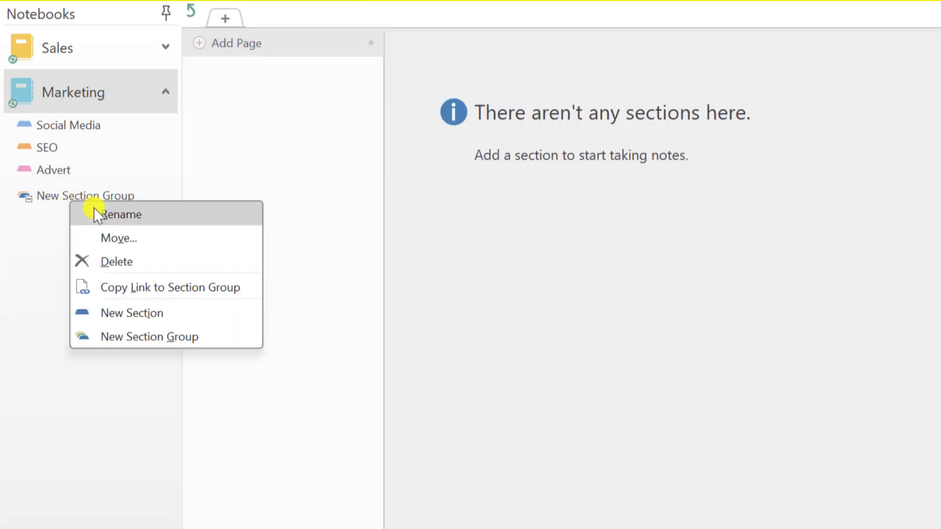
click(123, 216)
text(Group)
key(Return)
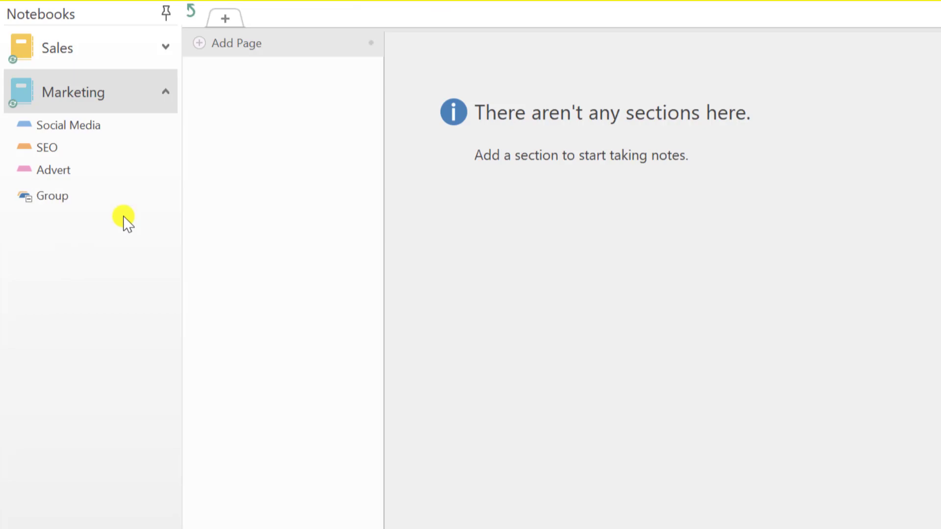
Move the Advert and SEO sections into Group and collapse it
drag(72, 171, 58, 192)
drag(47, 148, 51, 173)
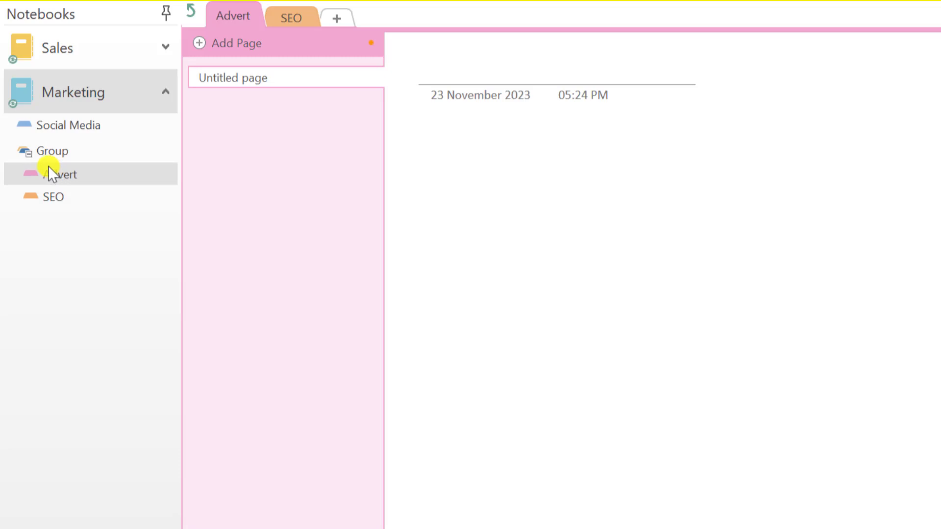
click(29, 151)
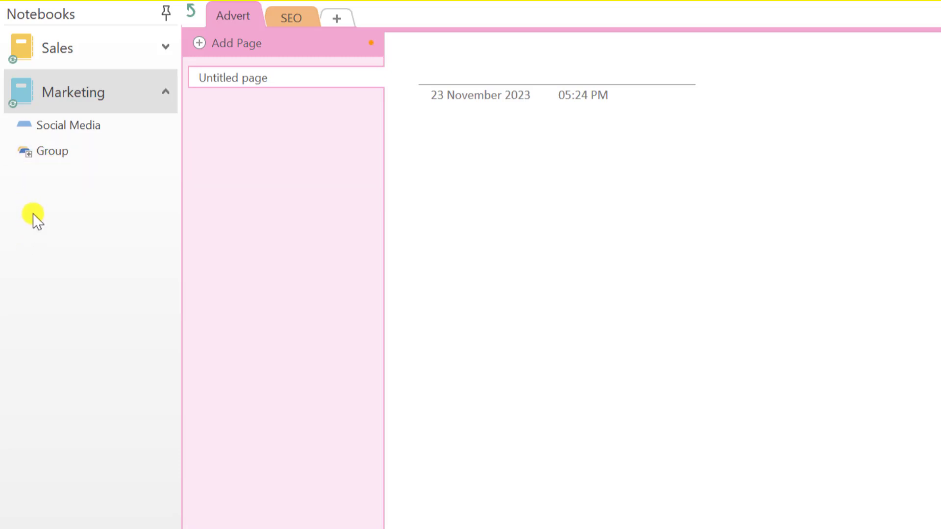
Open the Social Media section and view its page sort options without changing the order
click(78, 128)
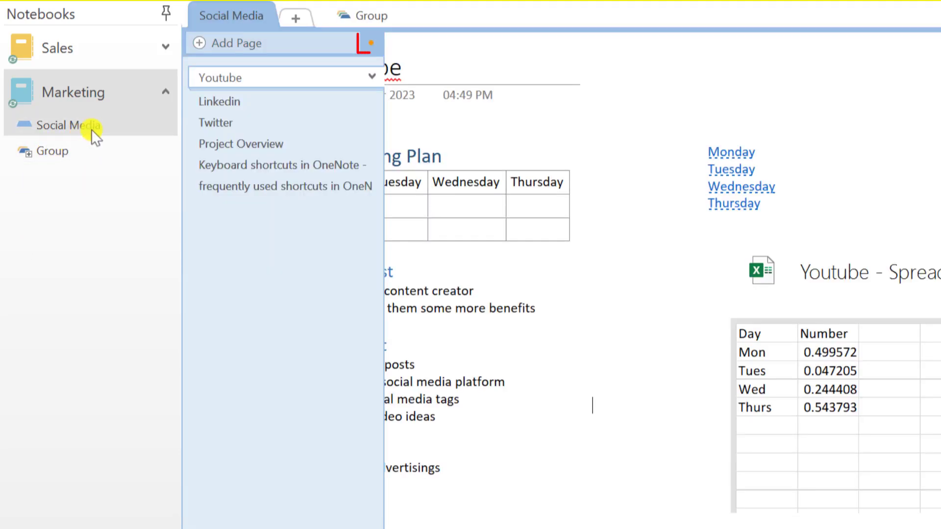
click(374, 45)
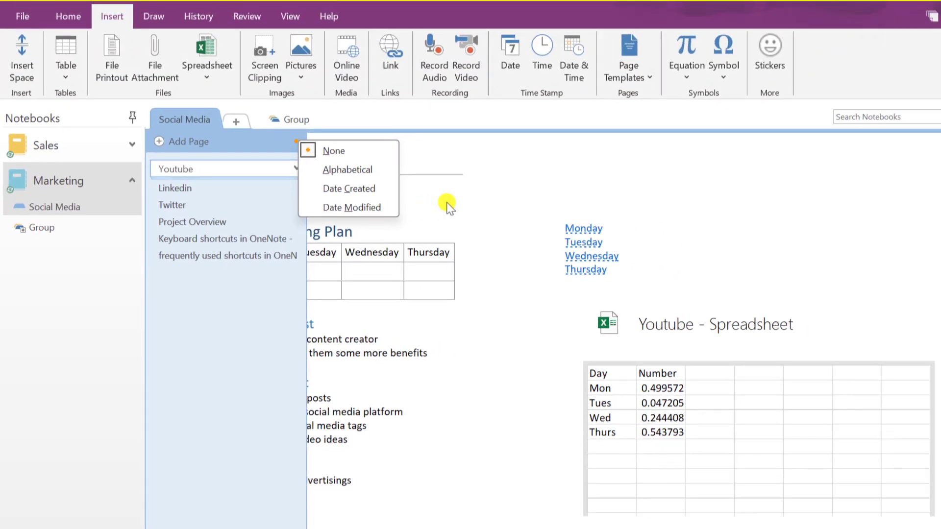
click(684, 59)
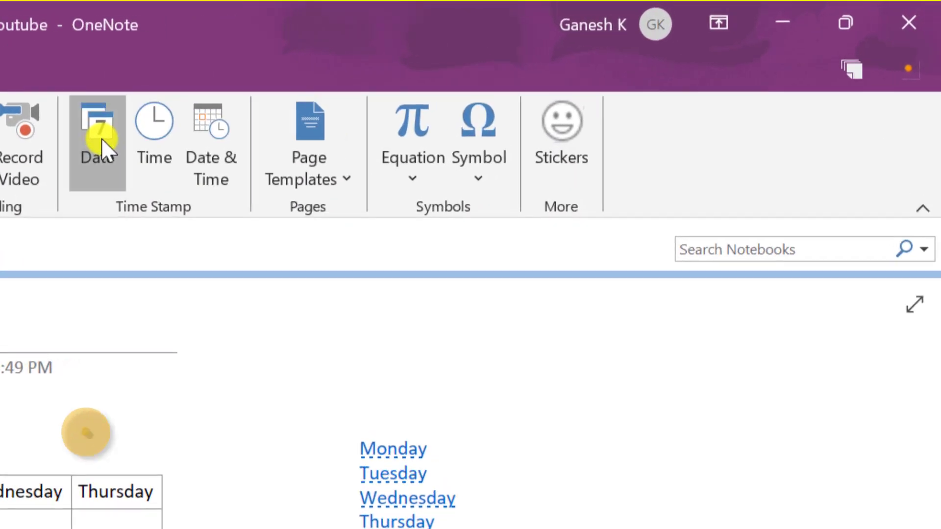
Stamp the date 23-11-2023, the time 05:26 PM, and a combined date-and-time on separate lines
click(413, 81)
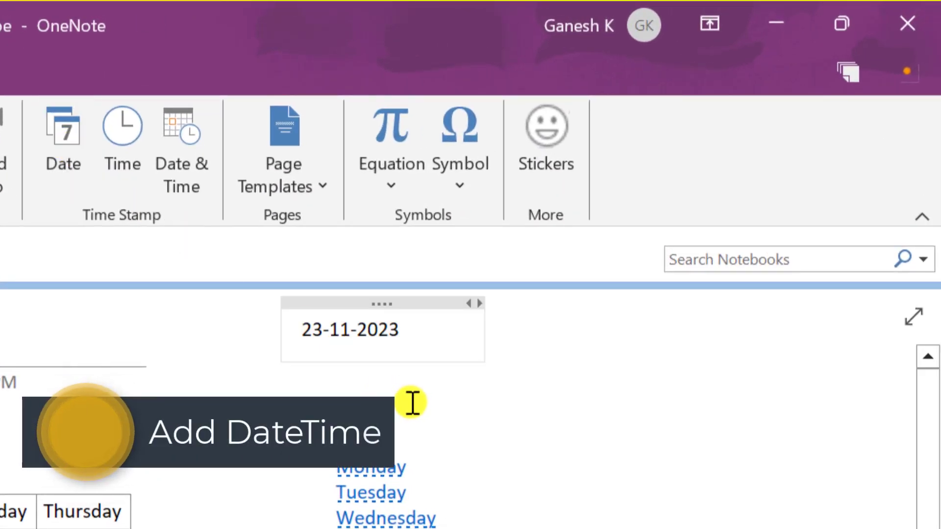
key(Return)
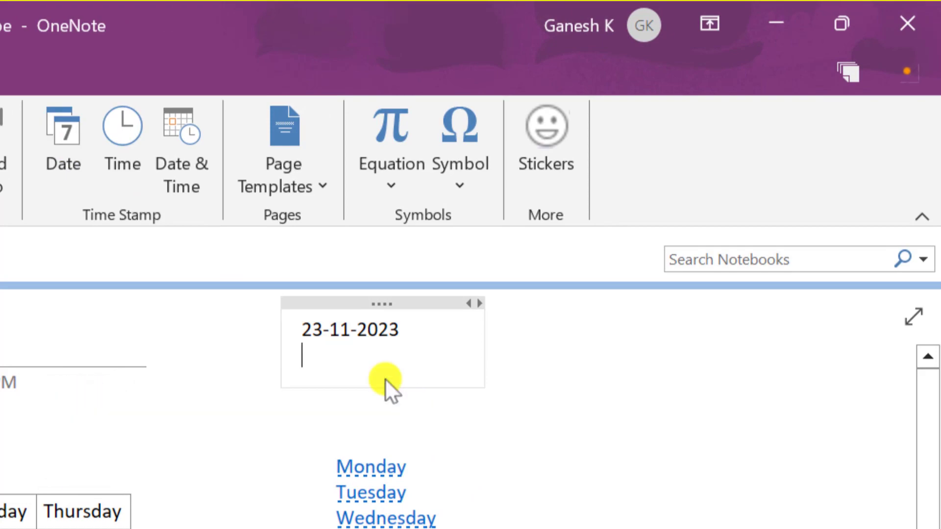
click(128, 141)
key(Return)
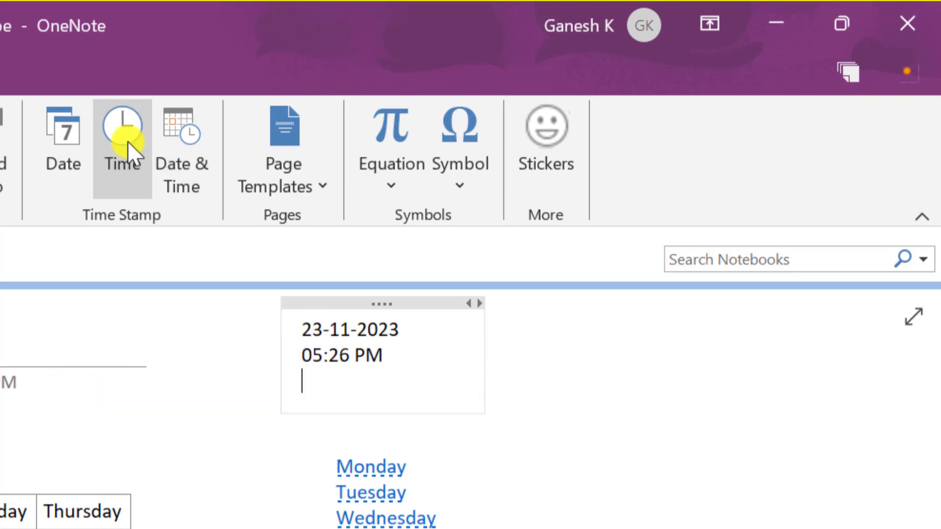
click(174, 152)
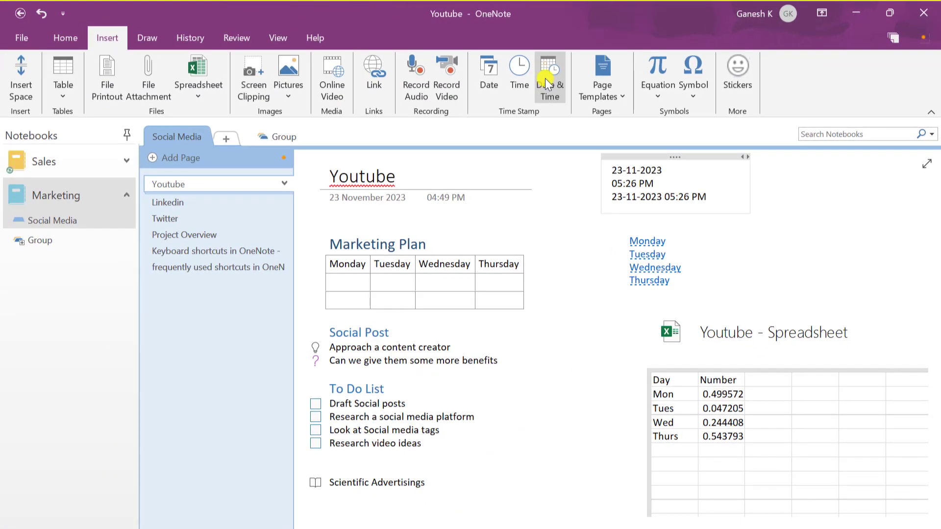
click(148, 64)
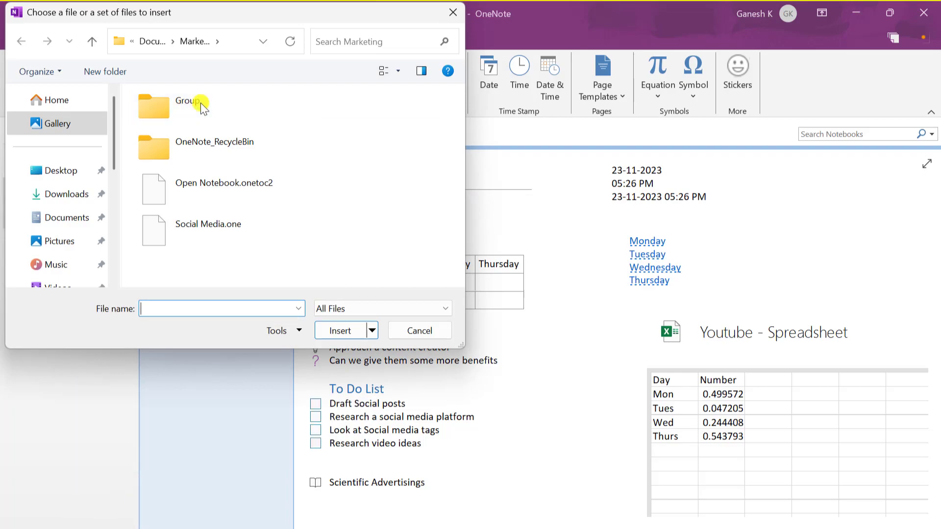
Attach the YAML certificate PDF from Downloads to the Youtube page as a file icon
click(71, 200)
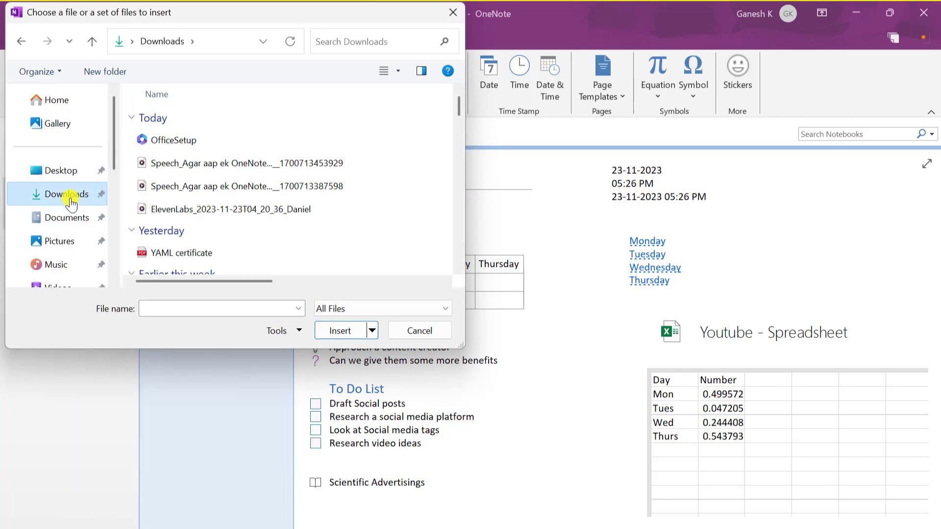
click(172, 256)
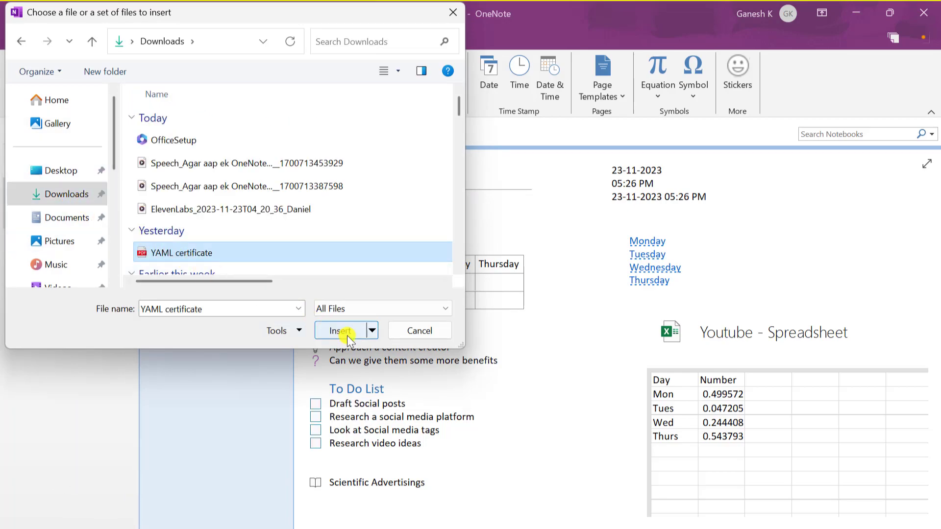
click(346, 335)
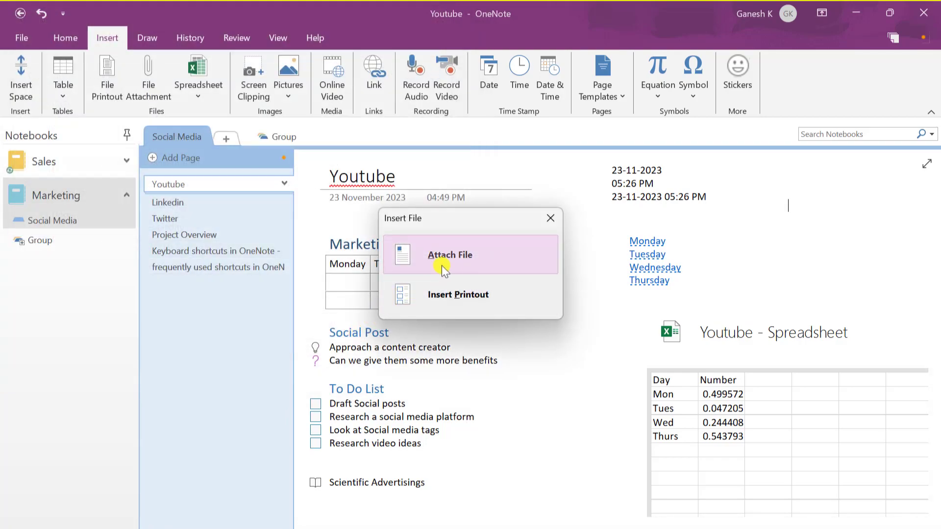
click(458, 253)
click(820, 253)
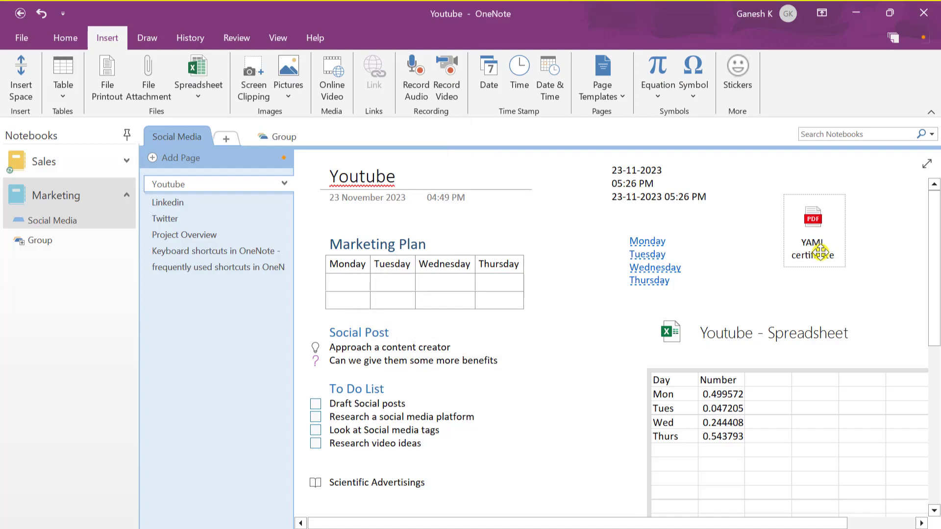
Insert the Install JIO TV picture from file onto the page
click(285, 91)
click(302, 114)
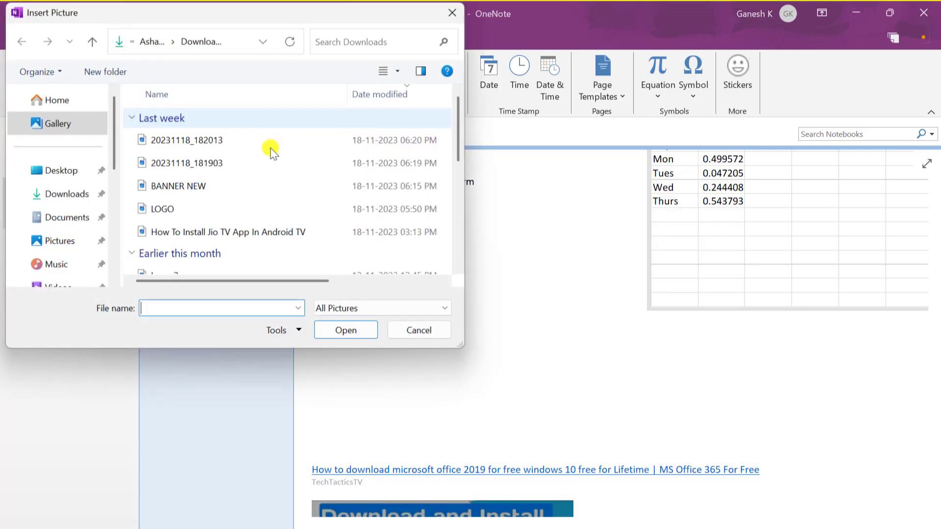
click(189, 232)
click(359, 331)
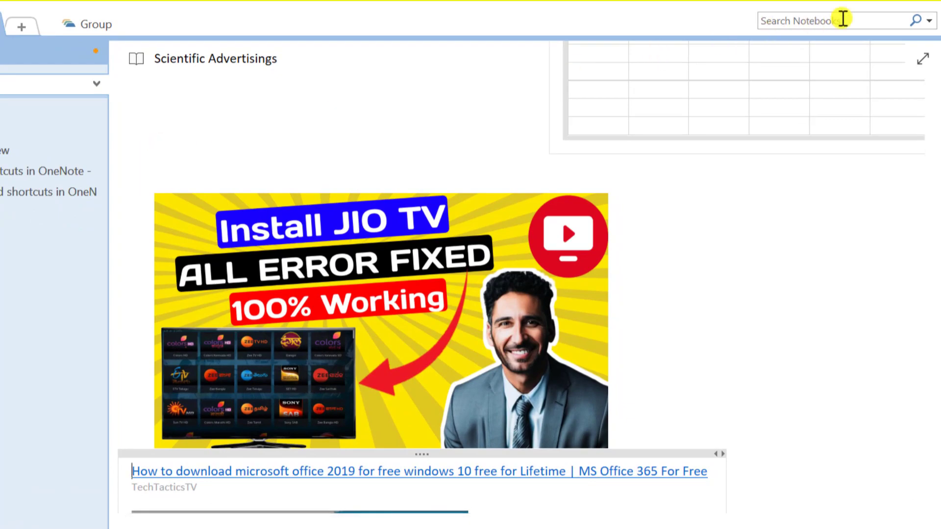
Search all notebooks for 'TV', then for 'install', finding the match in the Jio TV picture
click(861, 15)
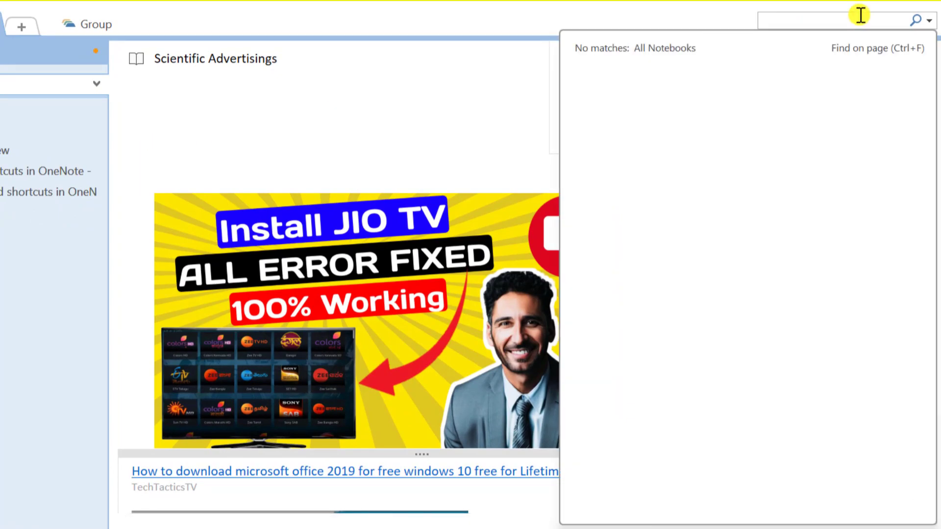
text(TV)
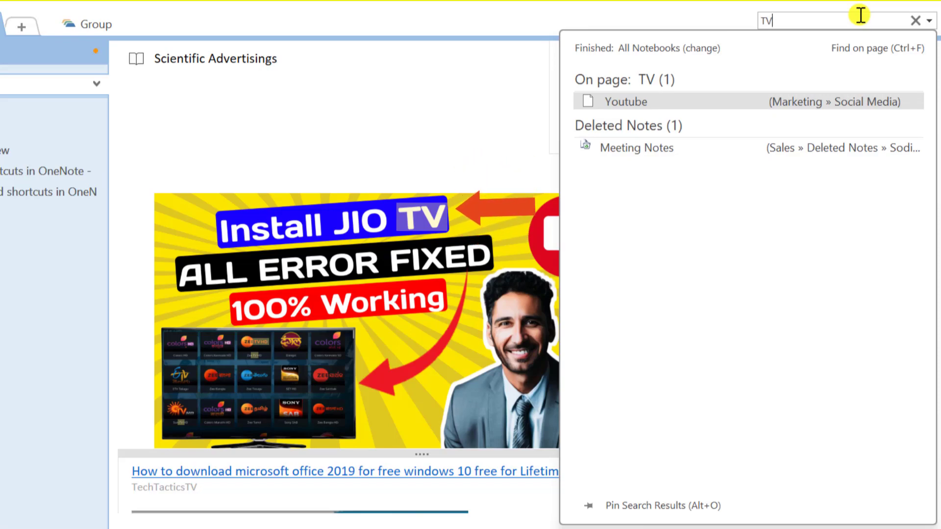
key(Escape)
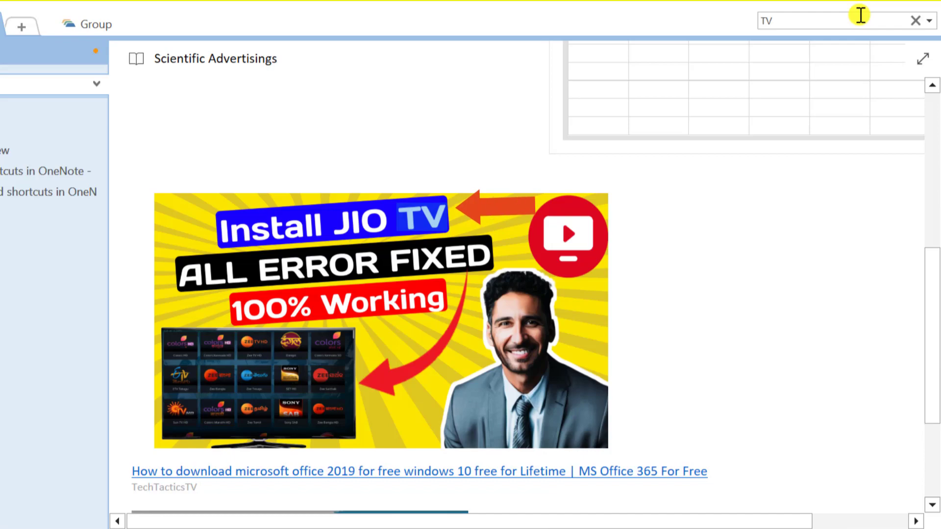
click(861, 15)
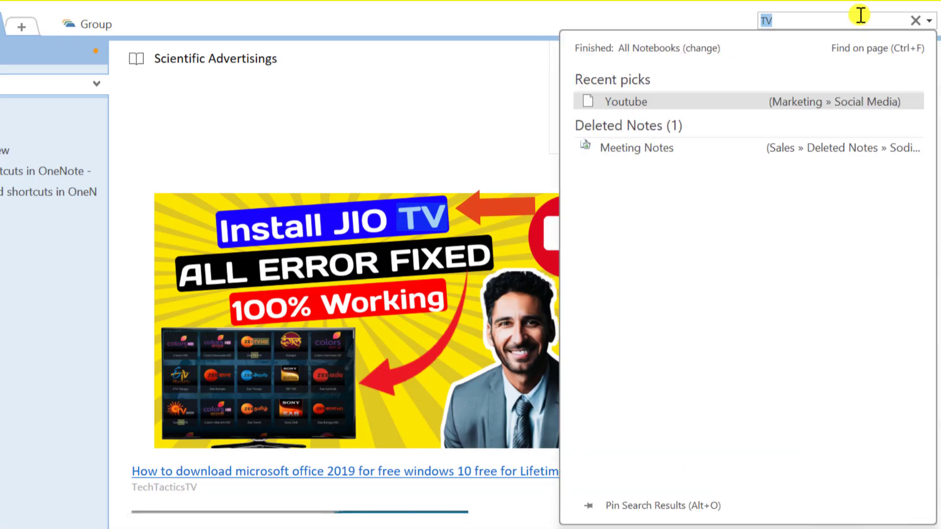
text(install)
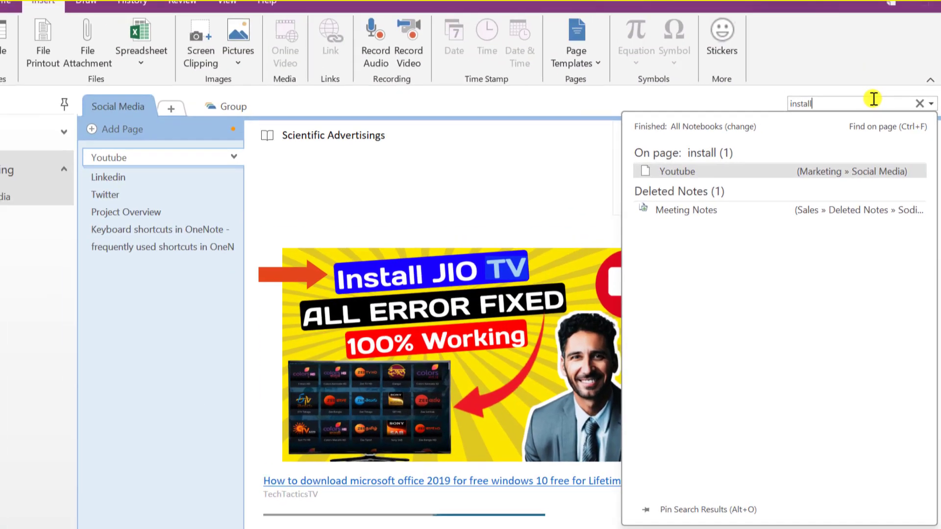
key(Return)
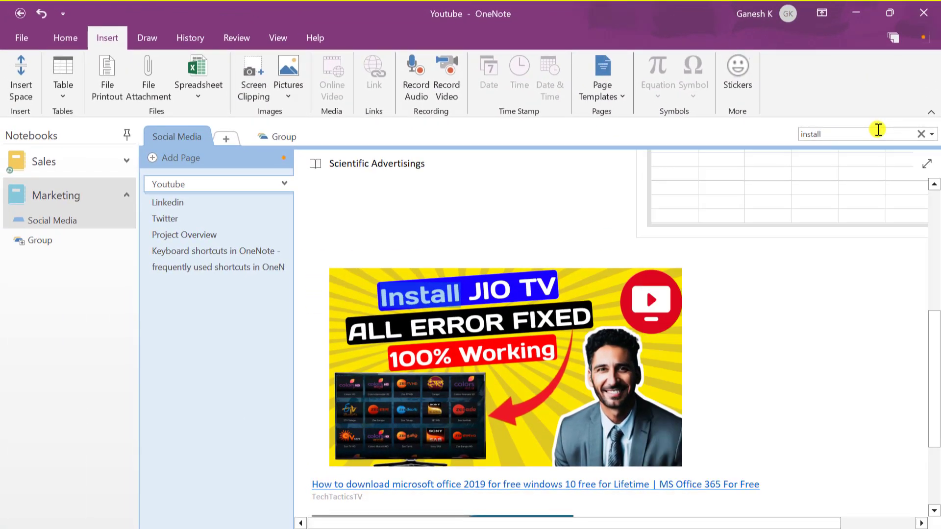
Copy the text recognised in the Jio TV picture and paste it as a note beside the image
right_click(492, 345)
click(414, 365)
right_click(415, 366)
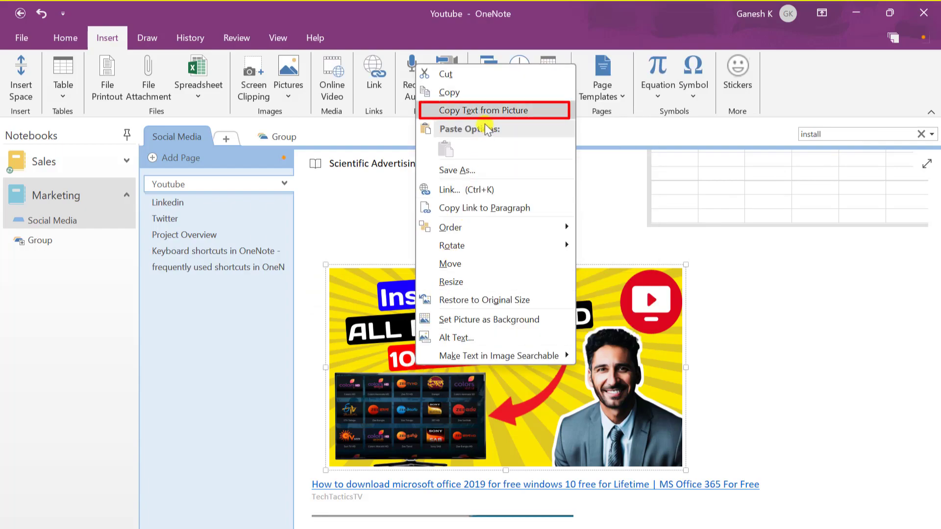
click(475, 111)
click(761, 281)
key(ctrl+v)
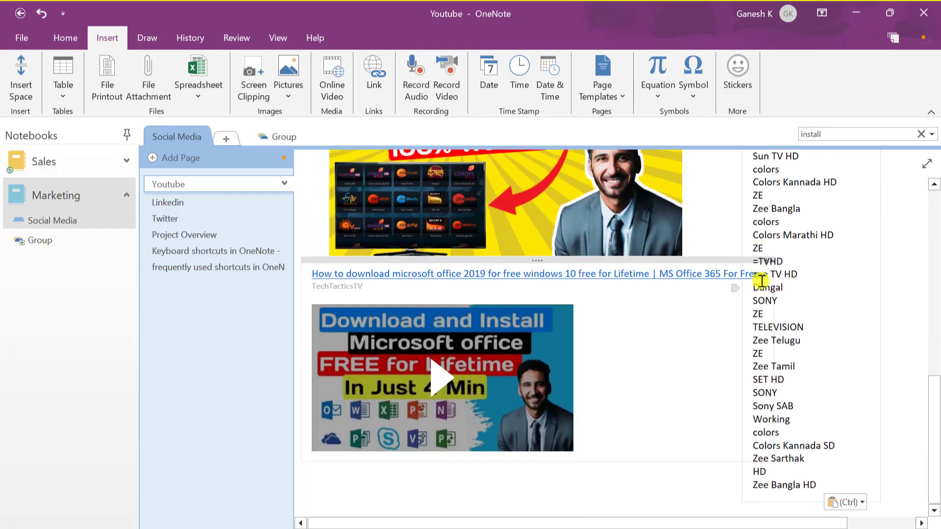
scroll(814, 464, up, 3)
scroll(814, 463, up, 1)
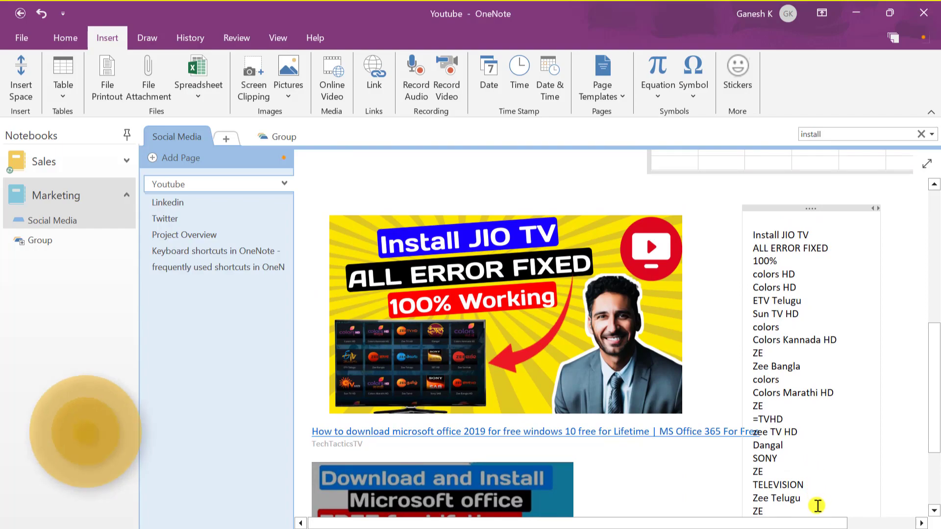
scroll(818, 506, up, 1)
Set a password on the Social Media section
right_click(74, 220)
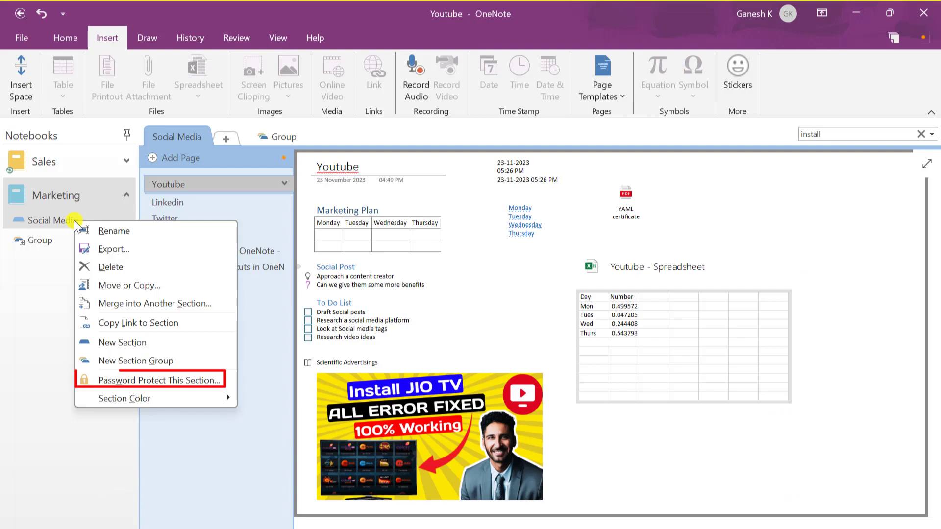
click(124, 381)
click(828, 208)
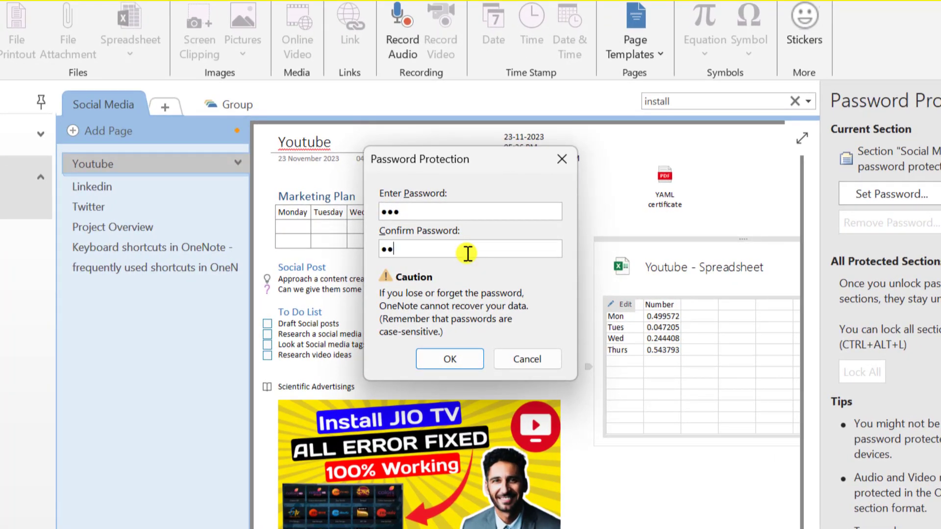
click(449, 359)
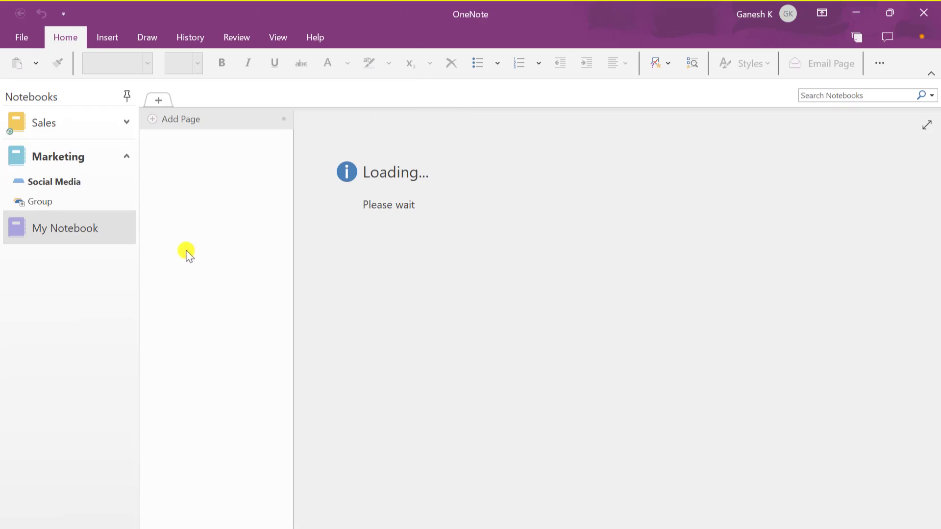
Open the locked Social Media section and unlock it by entering the section password
click(72, 182)
key(Return)
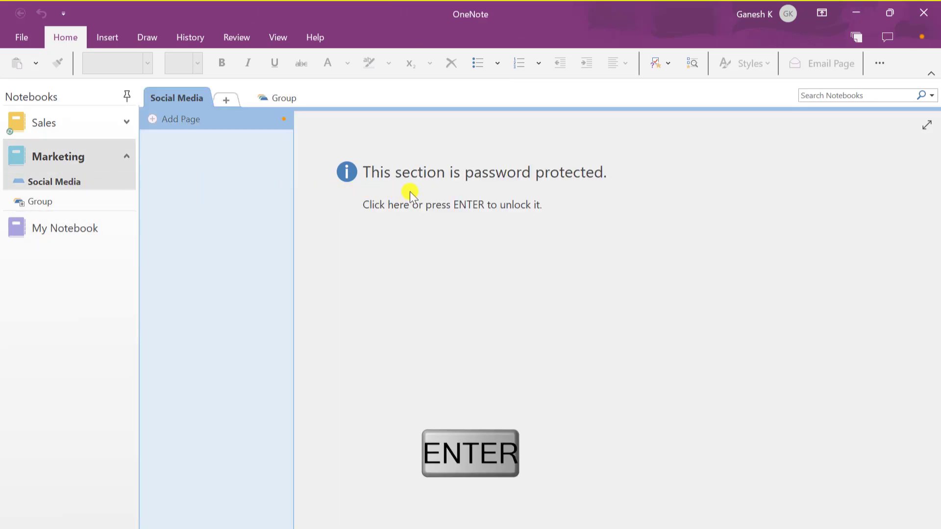
text(12)
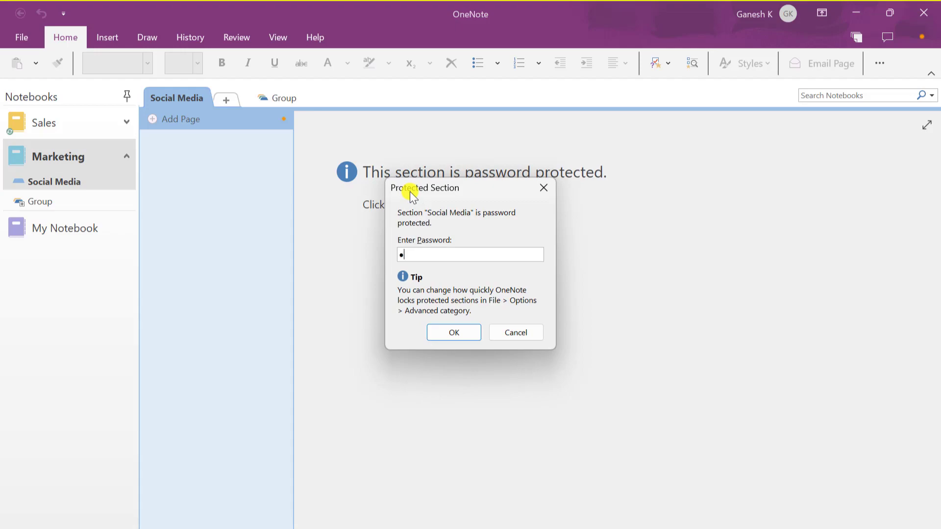
text(3)
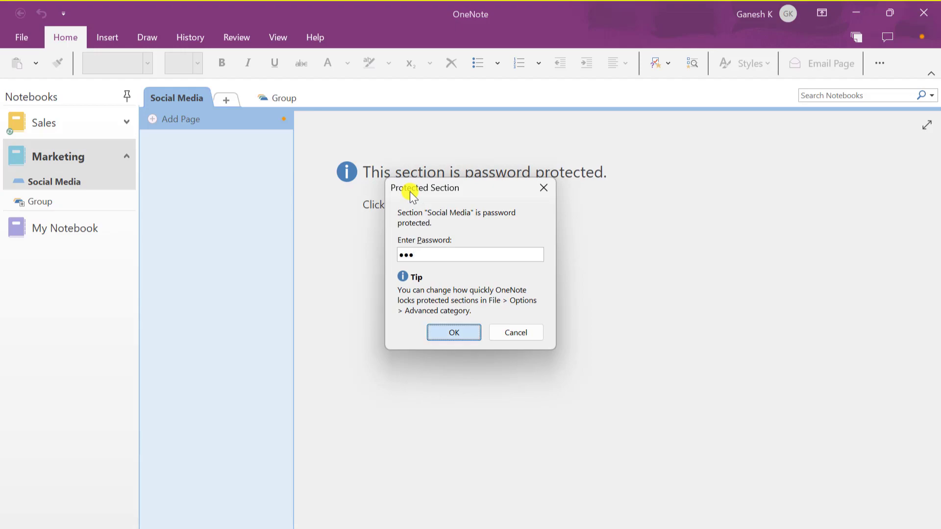
key(Return)
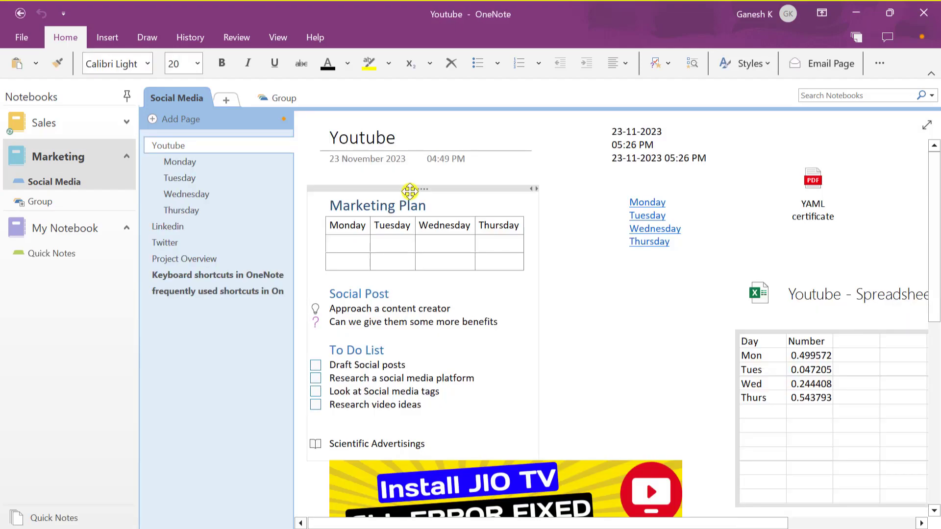
Create an edit link for the Marketing notebook, copy it, and close the link window
right_click(78, 196)
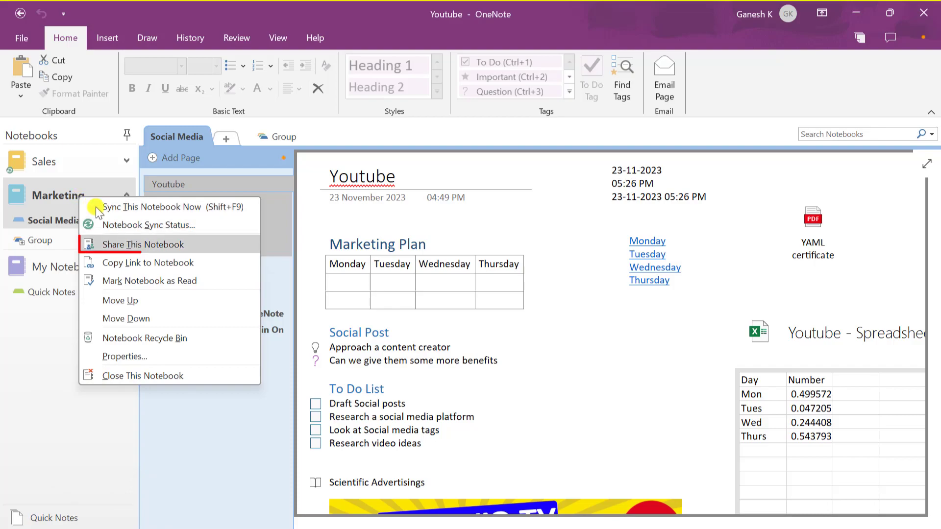
click(163, 245)
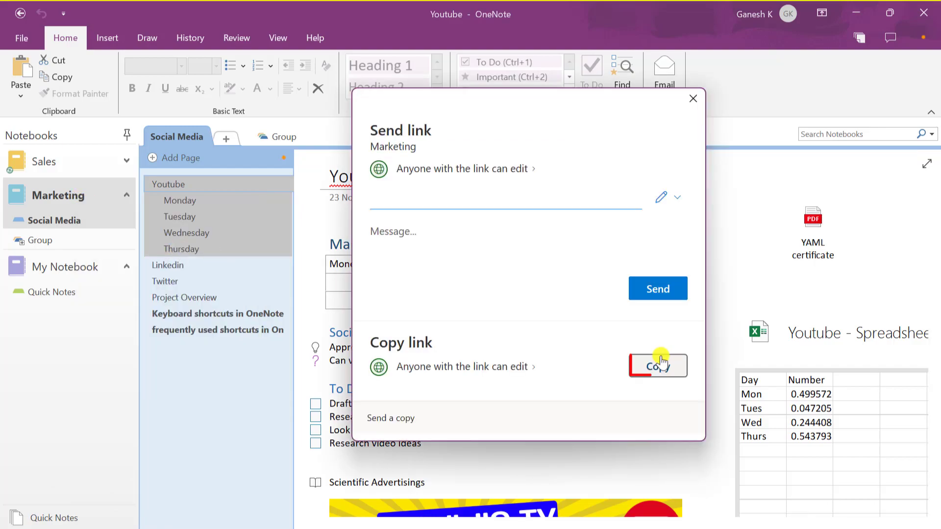
click(660, 363)
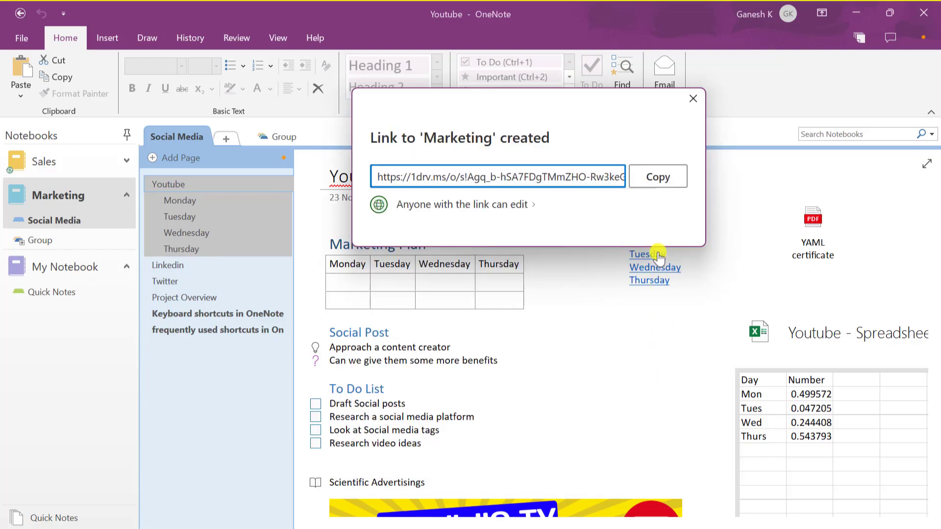
click(657, 178)
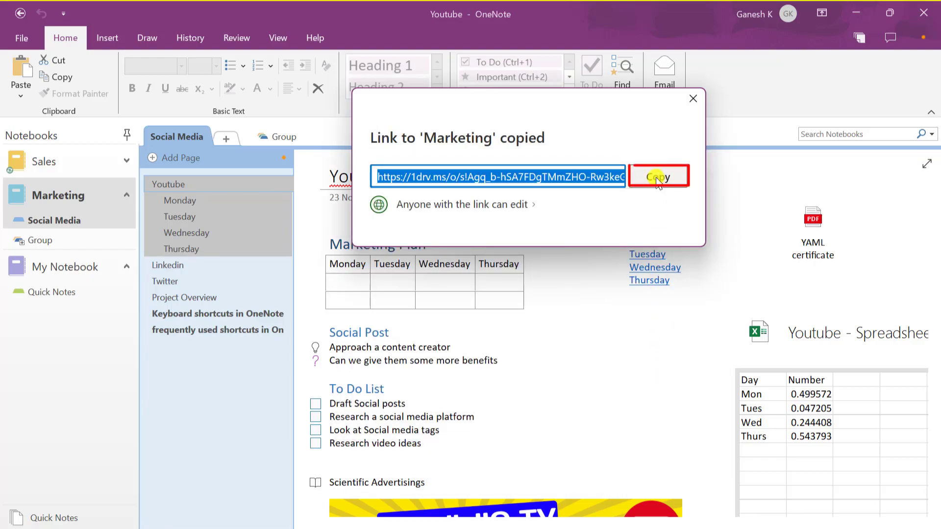
click(693, 99)
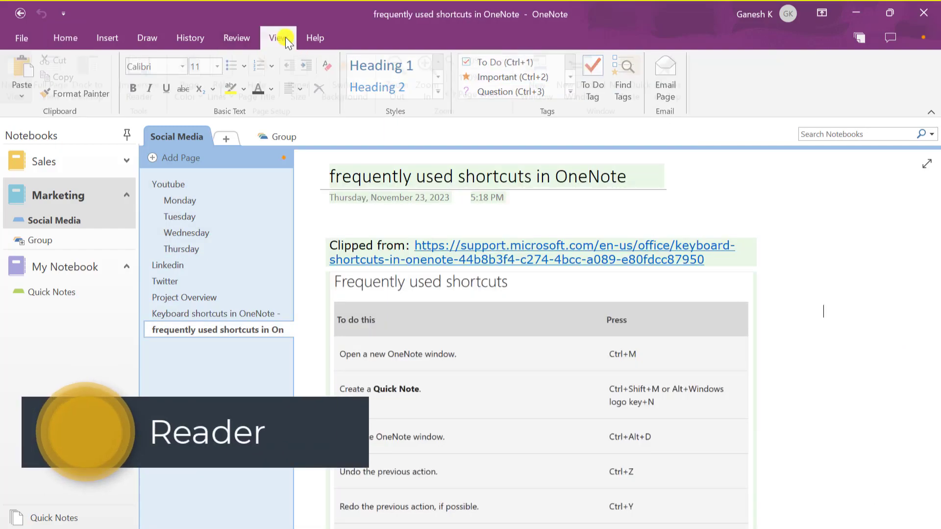
Show the frequently used shortcuts page in Immersive Reader with a black theme
click(273, 39)
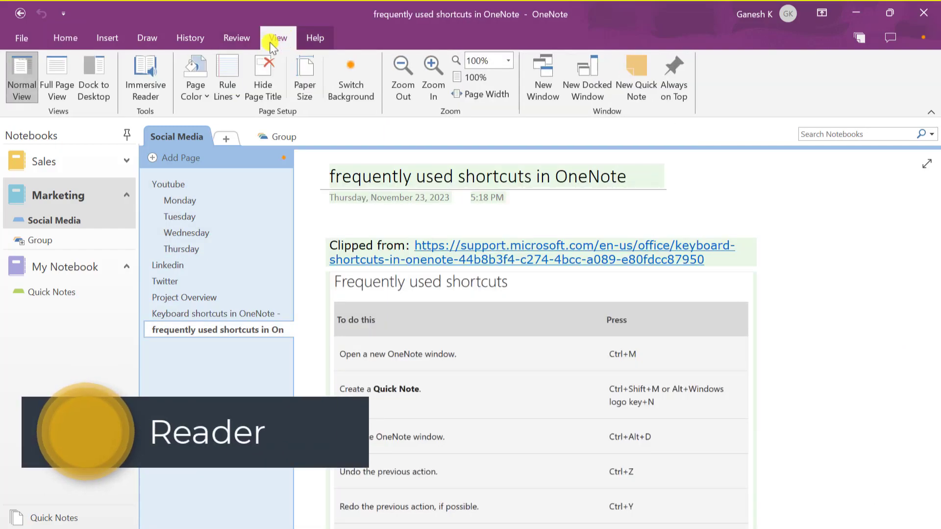
click(149, 83)
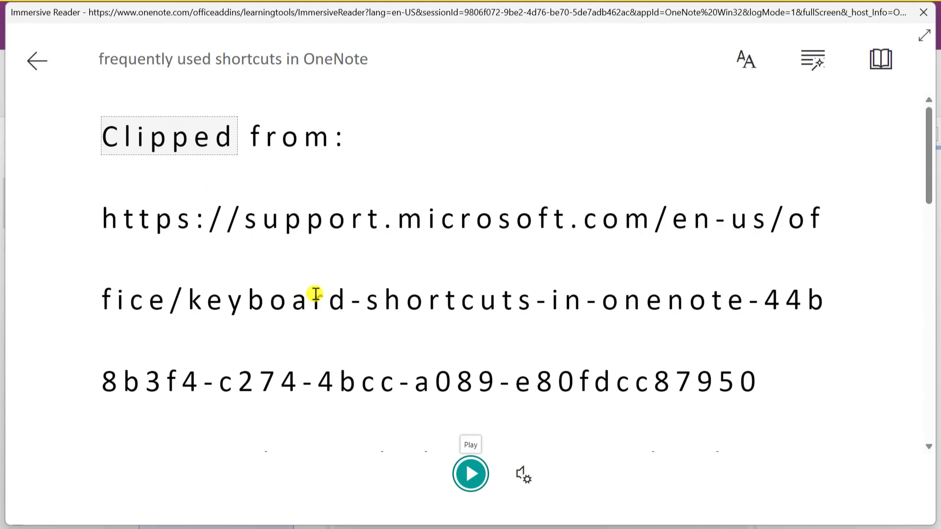
click(749, 64)
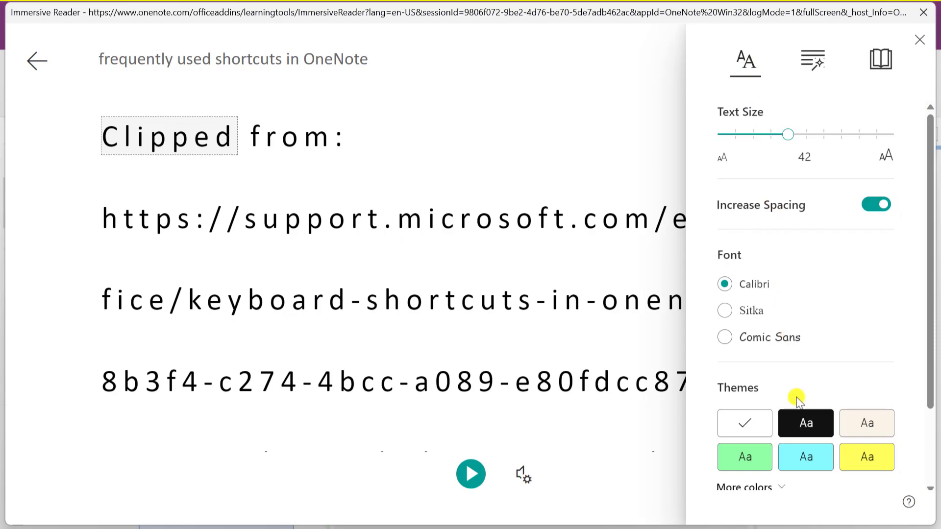
click(801, 419)
Set the reader text size to 28 and, after trying Sitka and Comic Sans, the Calibri font
drag(786, 134, 752, 135)
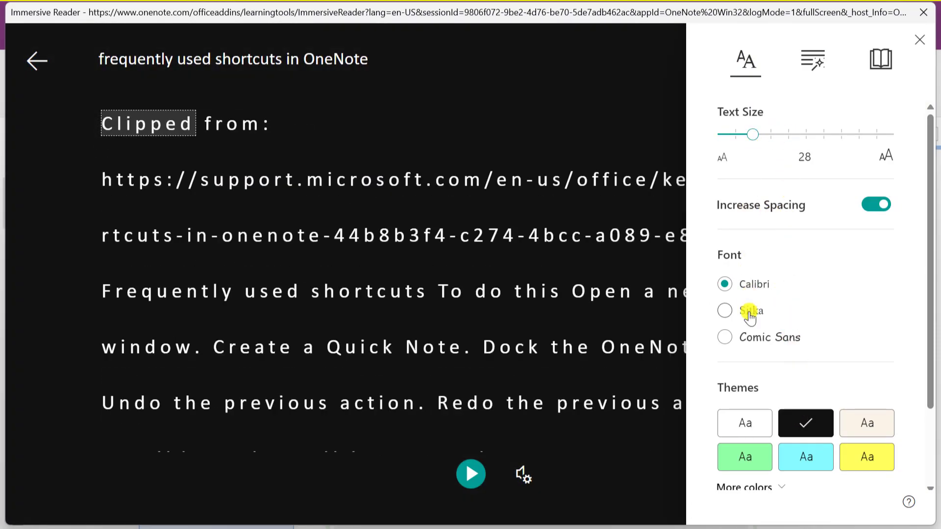
click(725, 310)
click(747, 337)
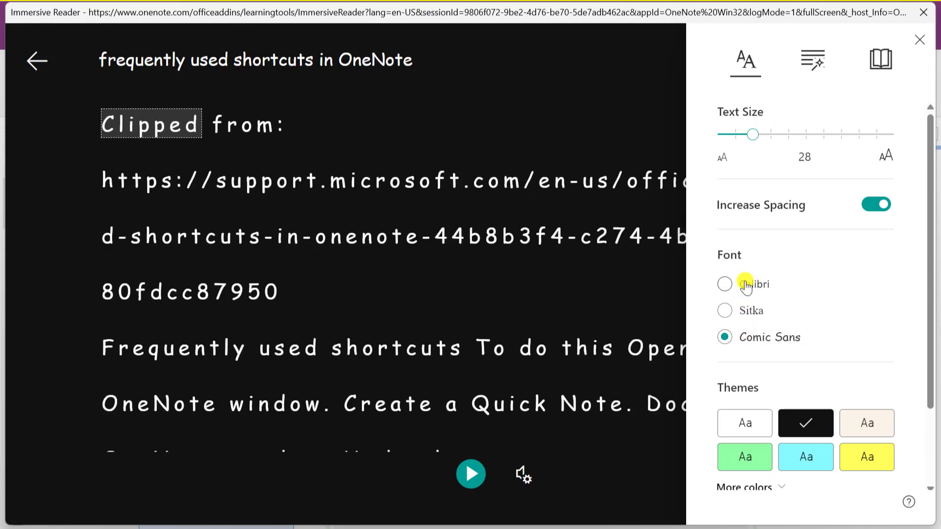
click(746, 284)
scroll(810, 300, down, 2)
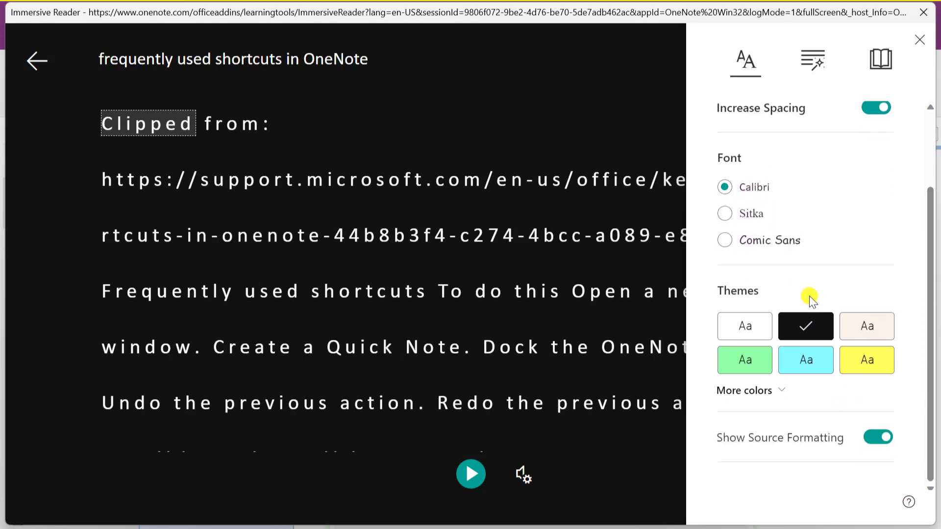
scroll(810, 300, up, 2)
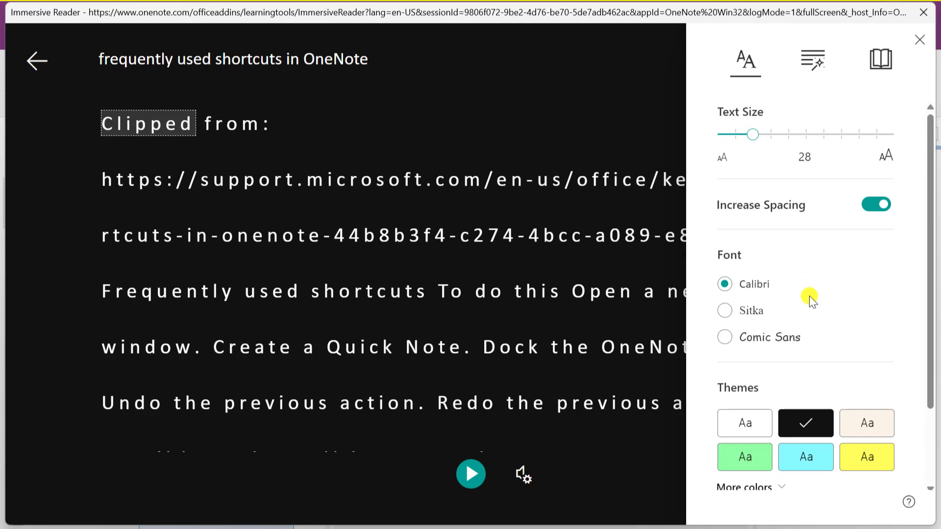
Turn on colour highlighting for nouns, verbs, adjectives and adverbs in Grammar Options
click(816, 62)
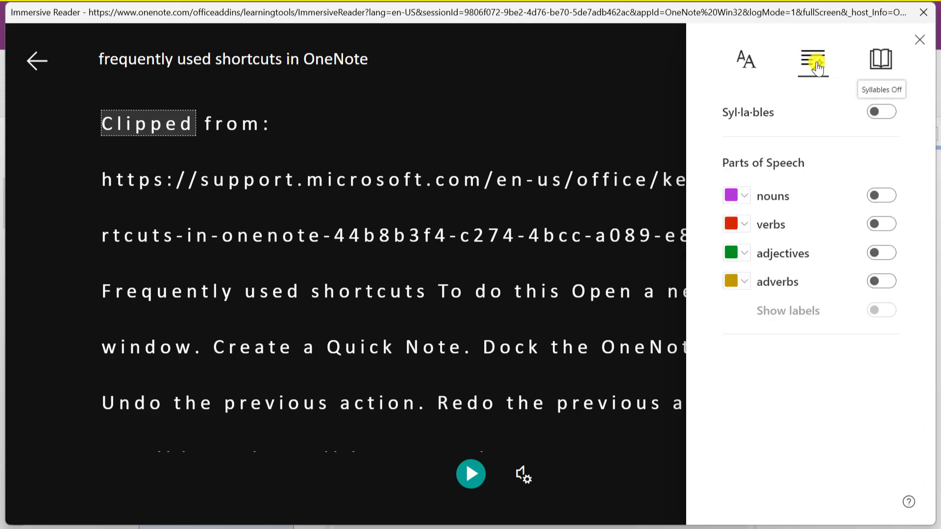
click(882, 196)
click(882, 224)
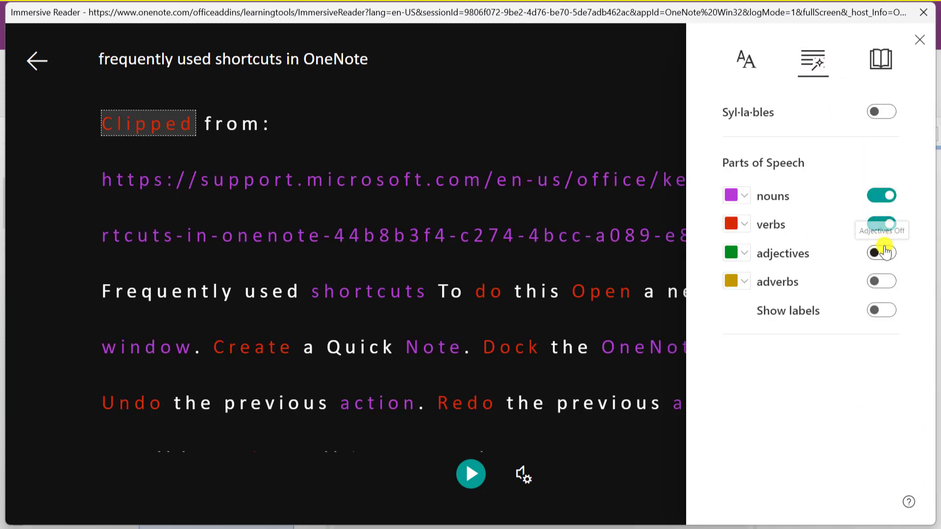
click(882, 253)
click(882, 280)
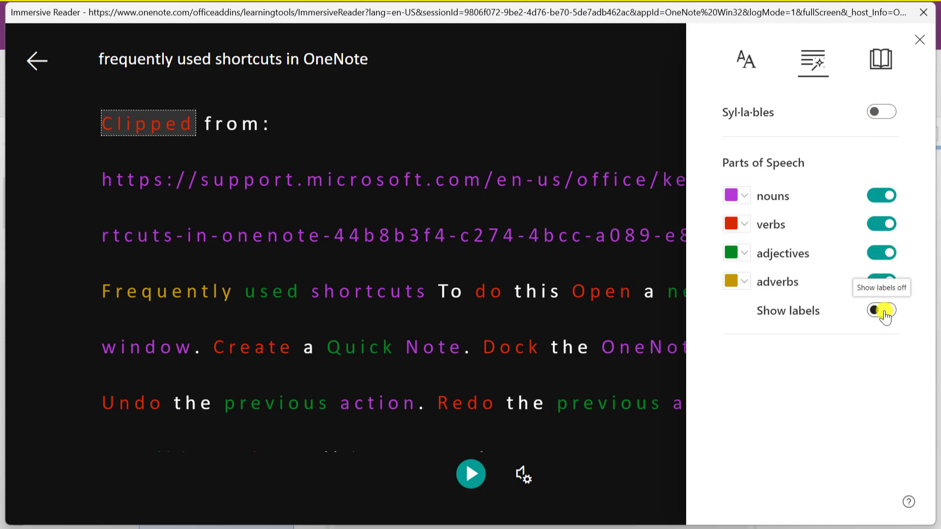
click(879, 61)
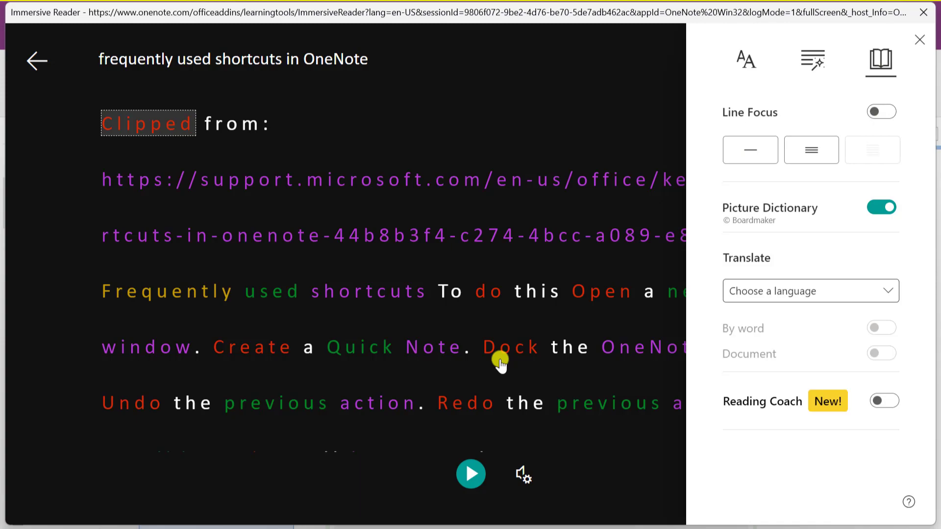
Choose Hindi as the translation language and turn on Document translation for the shortcuts page
scroll(500, 363, down, 2)
scroll(505, 362, up, 1)
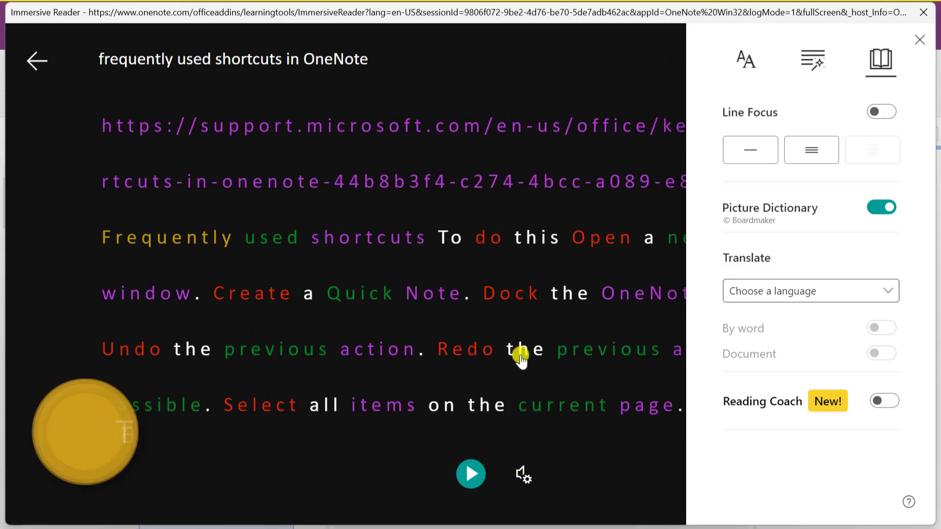
click(826, 294)
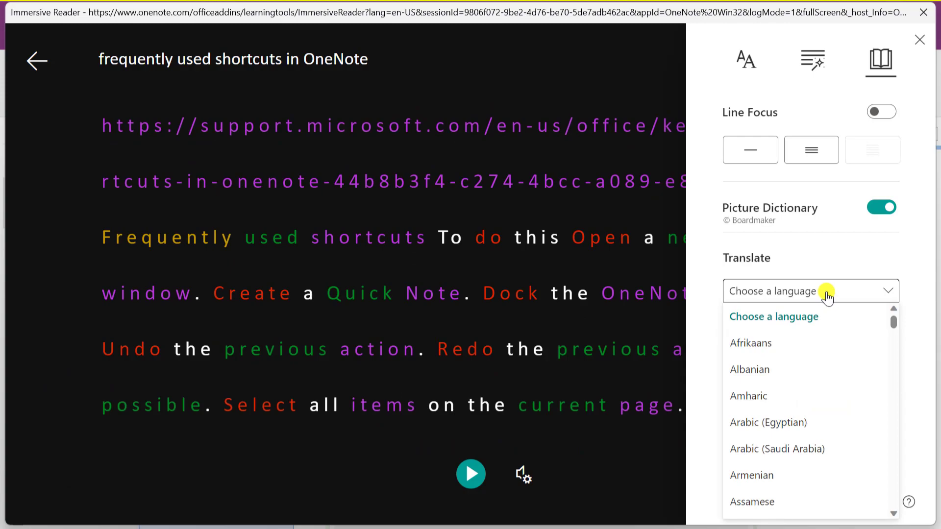
drag(895, 323, 893, 398)
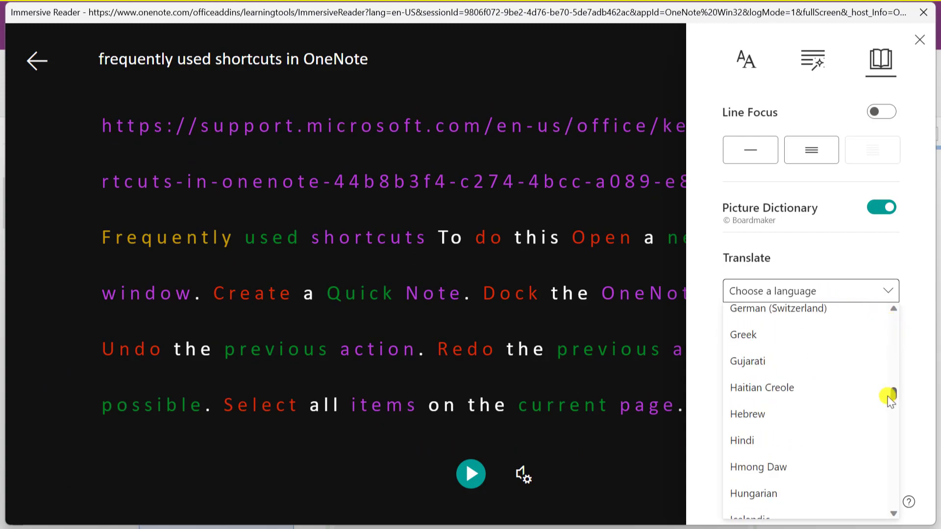
click(762, 442)
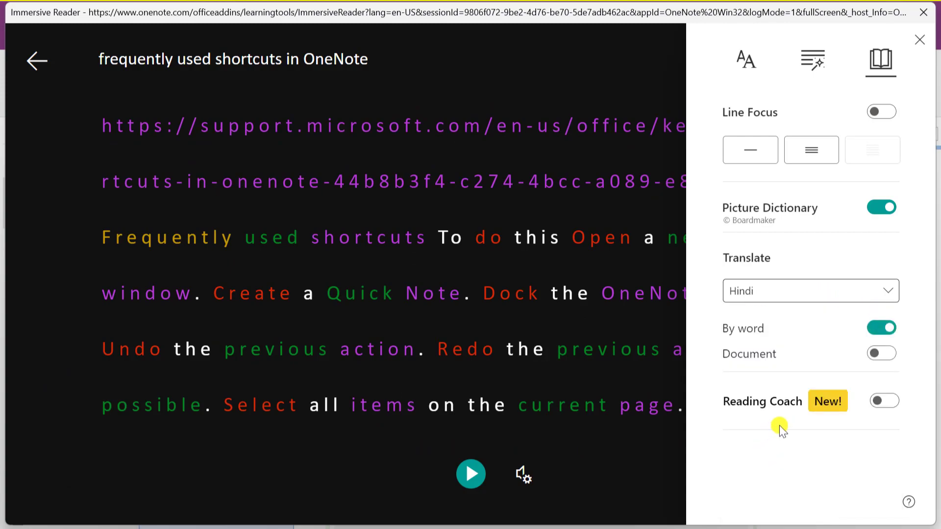
click(878, 354)
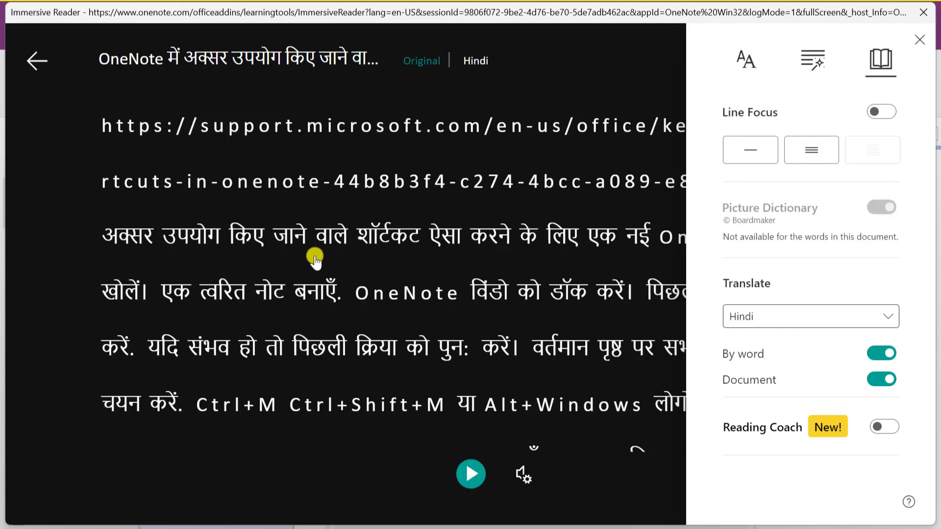
click(315, 256)
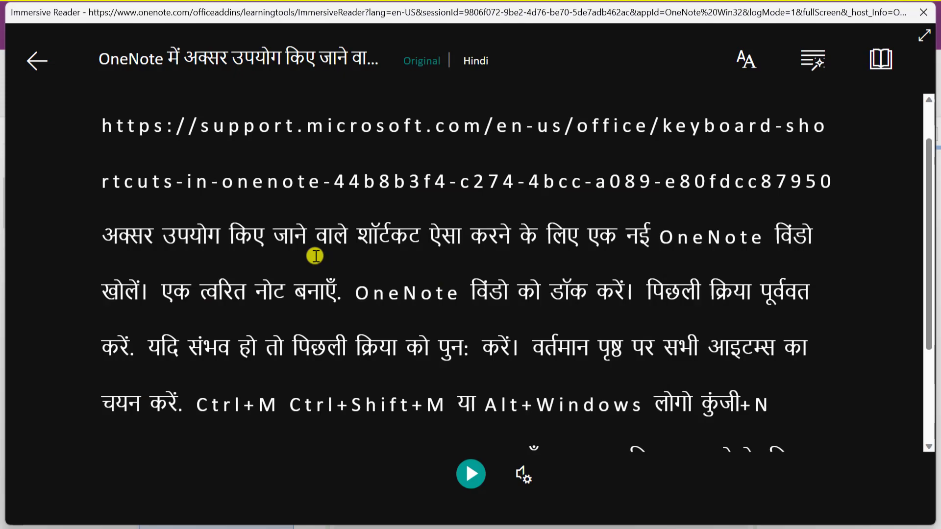
scroll(445, 271, down, 3)
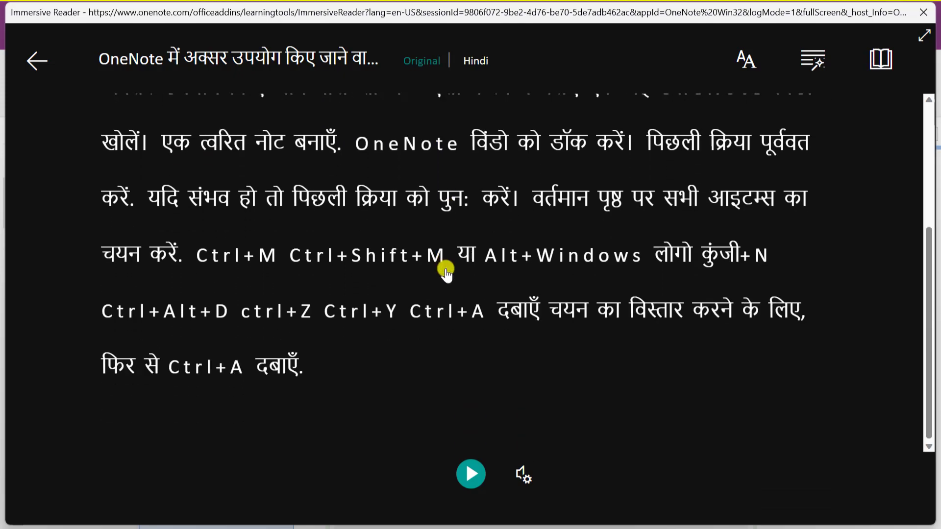
scroll(445, 271, up, 3)
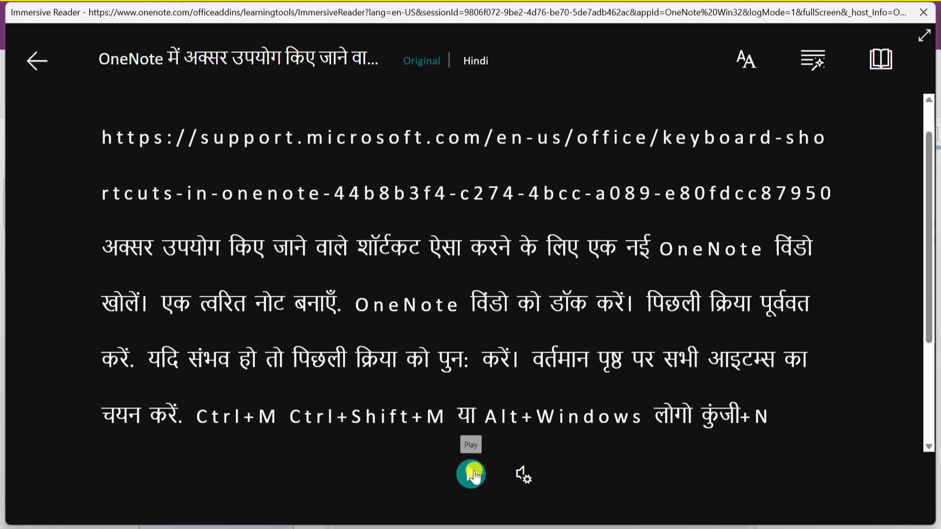
Play the Hindi read-aloud briefly, keep the female voice at speed 1.25, and exit to the page
click(471, 474)
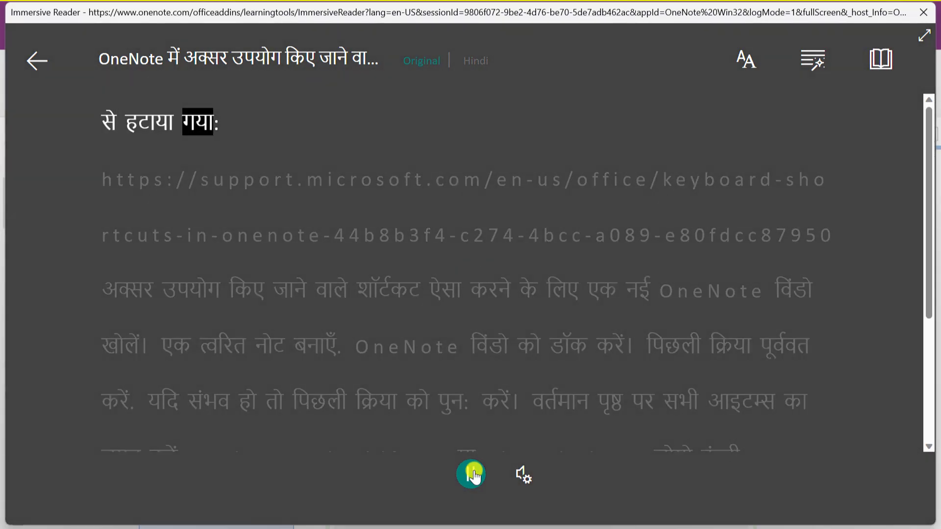
click(472, 475)
click(517, 473)
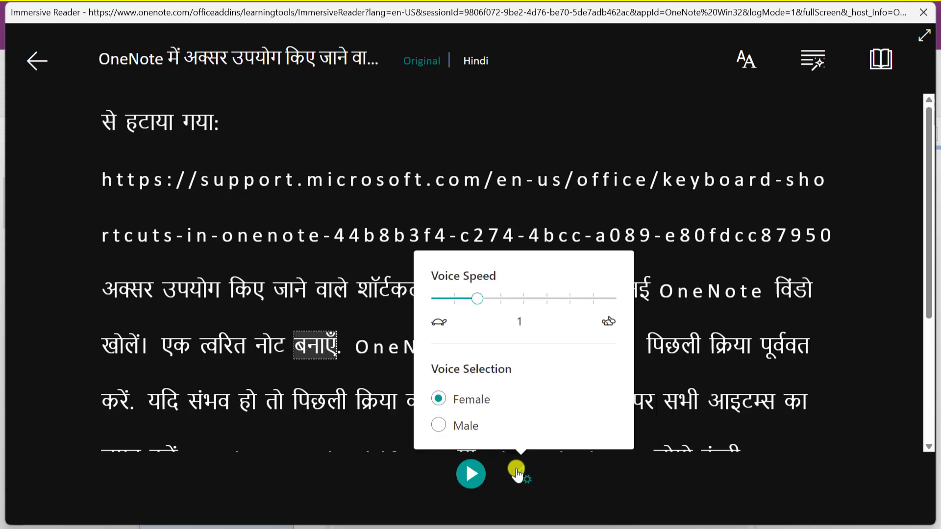
click(458, 425)
click(466, 399)
drag(477, 299, 500, 299)
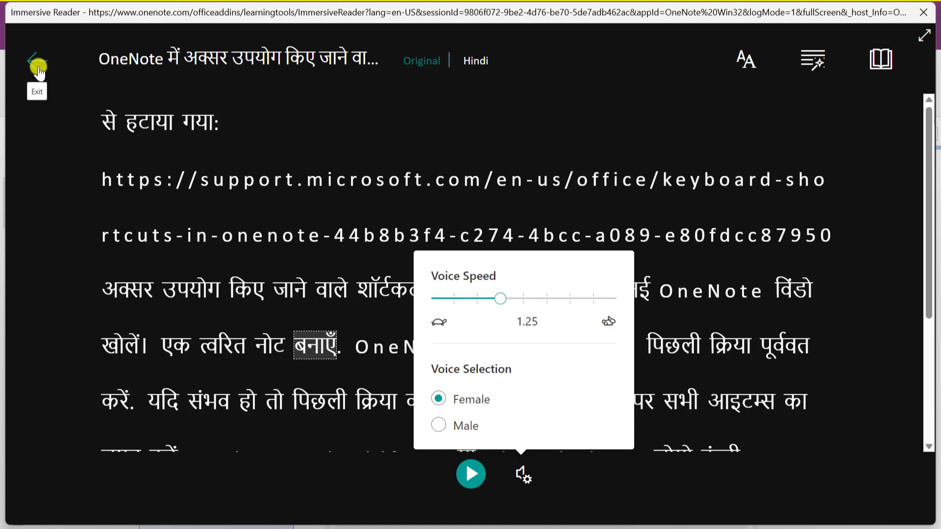
click(37, 69)
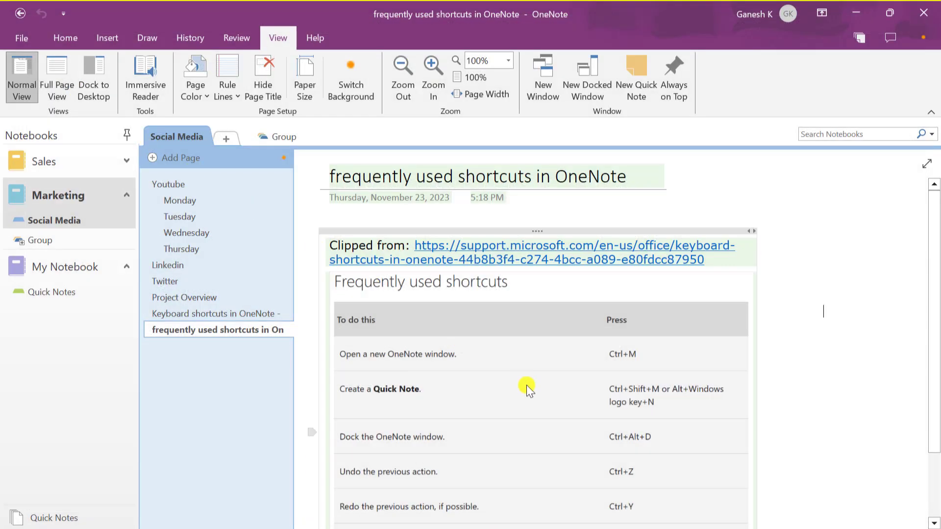